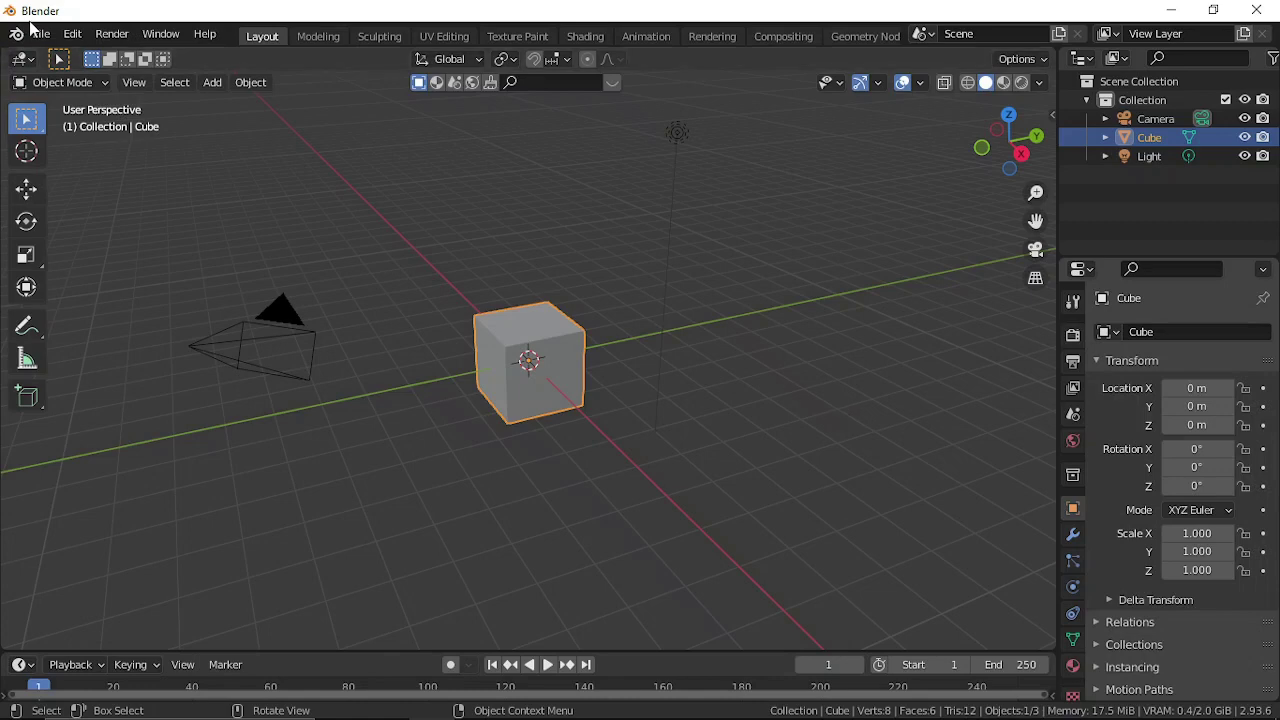
# Select all default scene objects, including the camera, cube and light, and delete them
pyautogui.scroll(-3, 590, 368)
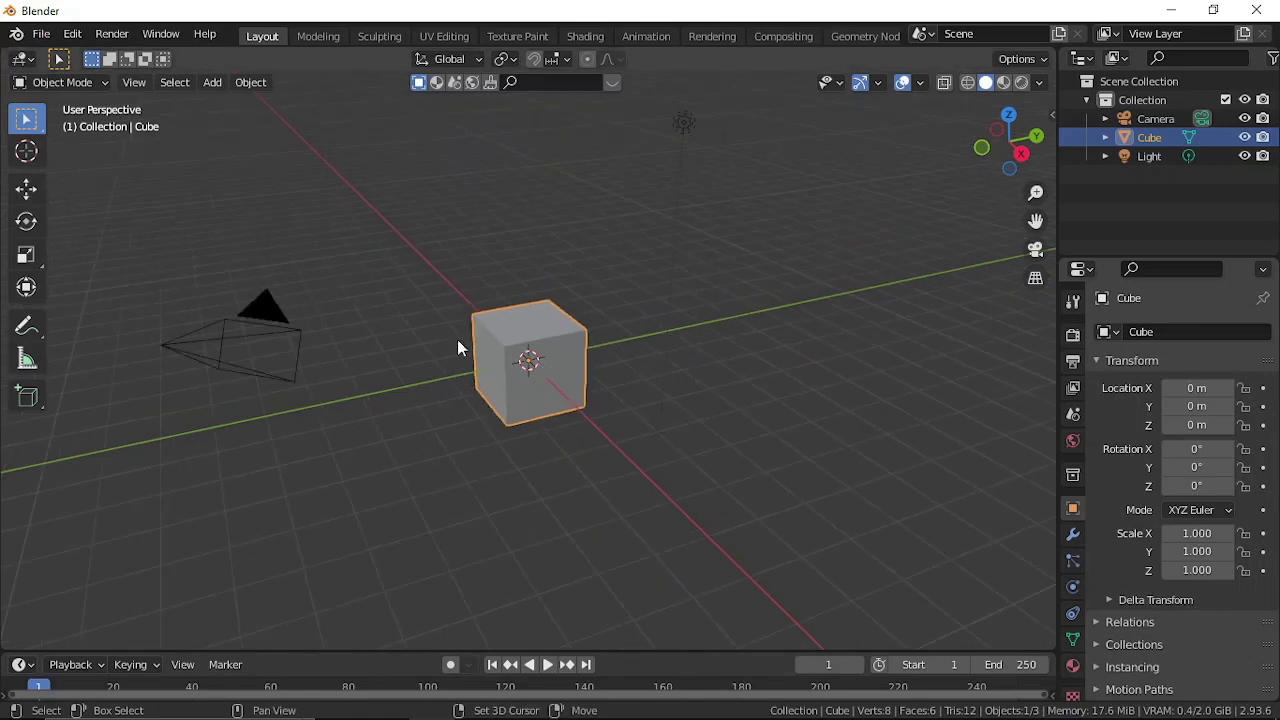
pyautogui.moveTo(457, 349)
pyautogui.keyDown('shift'); pyautogui.mouseDown(button='middle')
pyautogui.moveTo(462, 334)
pyautogui.moveTo(464, 351)
pyautogui.mouseUp(button='middle'); pyautogui.keyUp('shift')
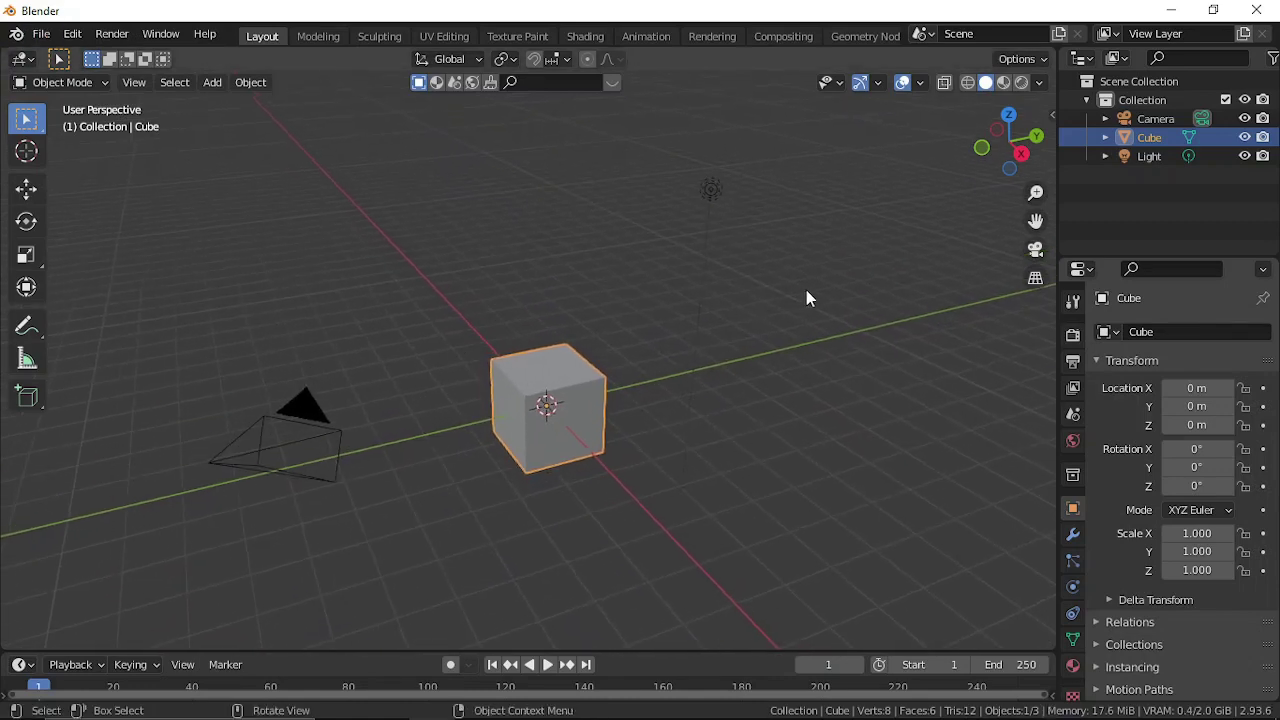
pyautogui.moveTo(806, 290); pyautogui.dragTo(905, 309, button='middle')
pyautogui.press('a')
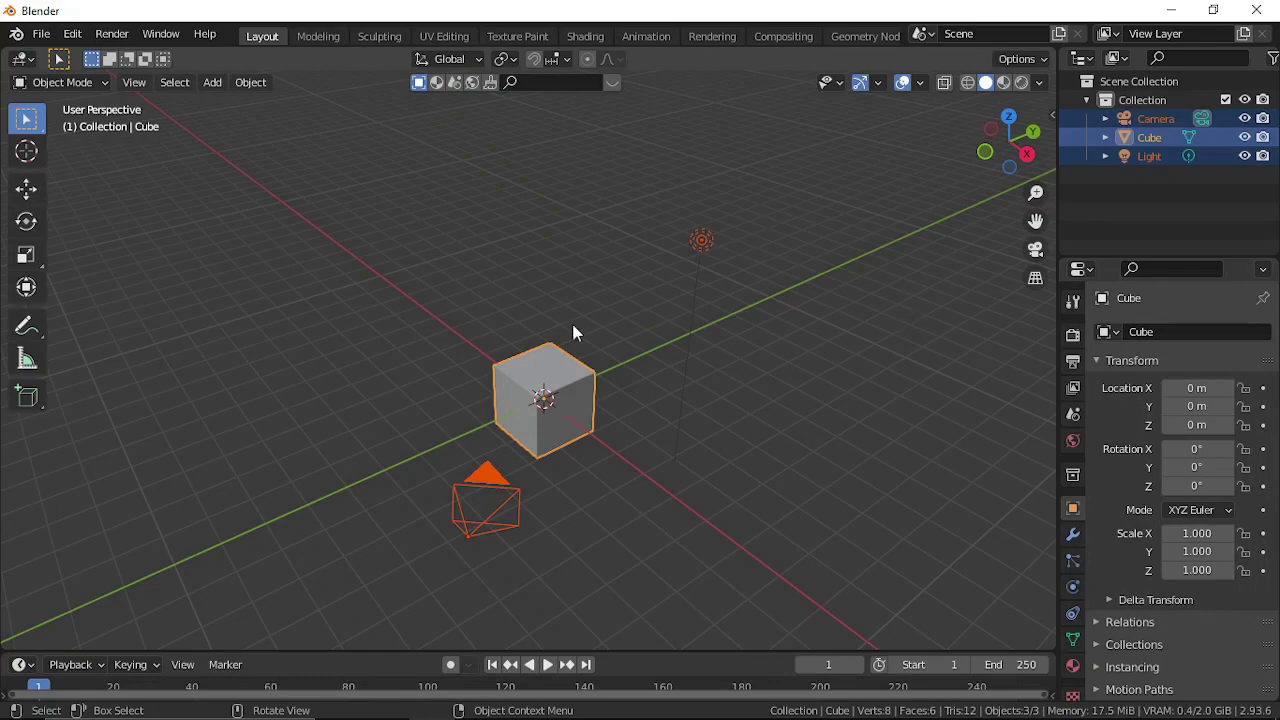
pyautogui.moveTo(576, 331); pyautogui.dragTo(572, 362, button='middle')
pyautogui.press('x')
pyautogui.click(458, 337)
# Add a new cube mesh at the centre of the empty scene
pyautogui.moveTo(771, 343); pyautogui.dragTo(546, 400, button='middle')
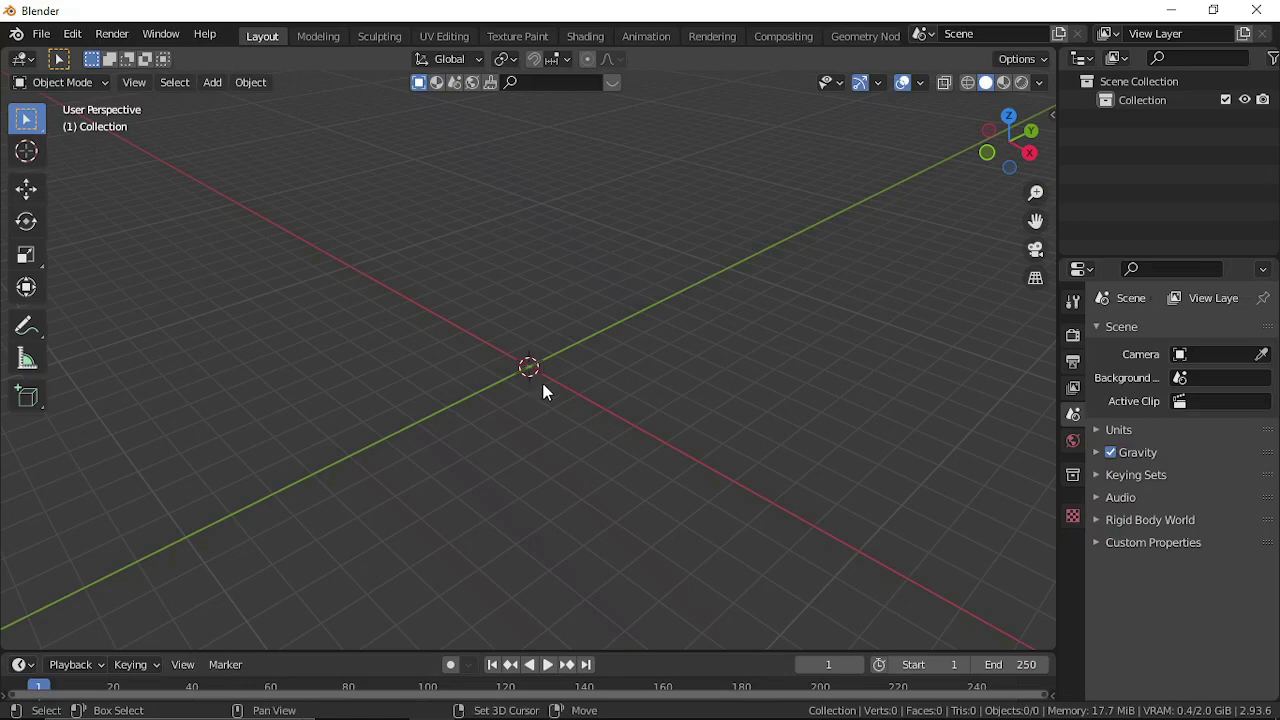
pyautogui.hotkey('shift', 'a')
pyautogui.moveTo(482, 341)
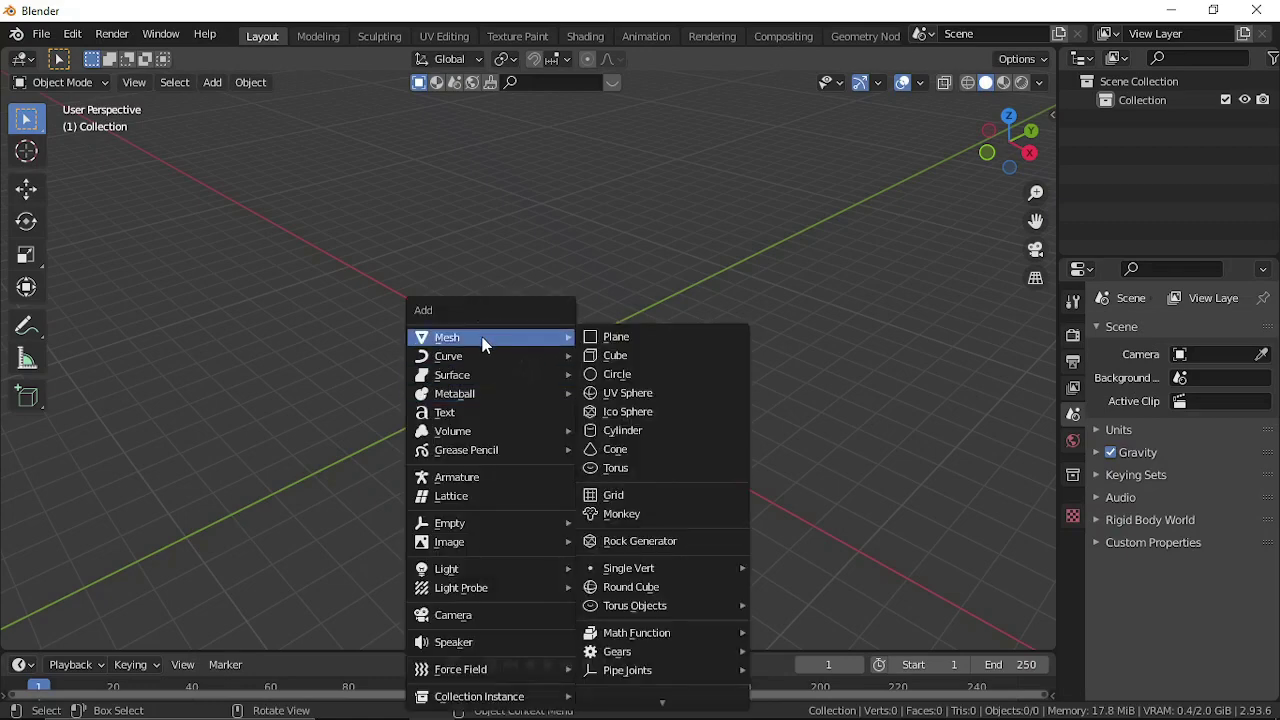
pyautogui.click(686, 358)
pyautogui.scroll(4, 584, 390)
pyautogui.moveTo(584, 399); pyautogui.dragTo(790, 400, button='middle')
# Rename the cube object as Tree
pyautogui.click(1158, 117)
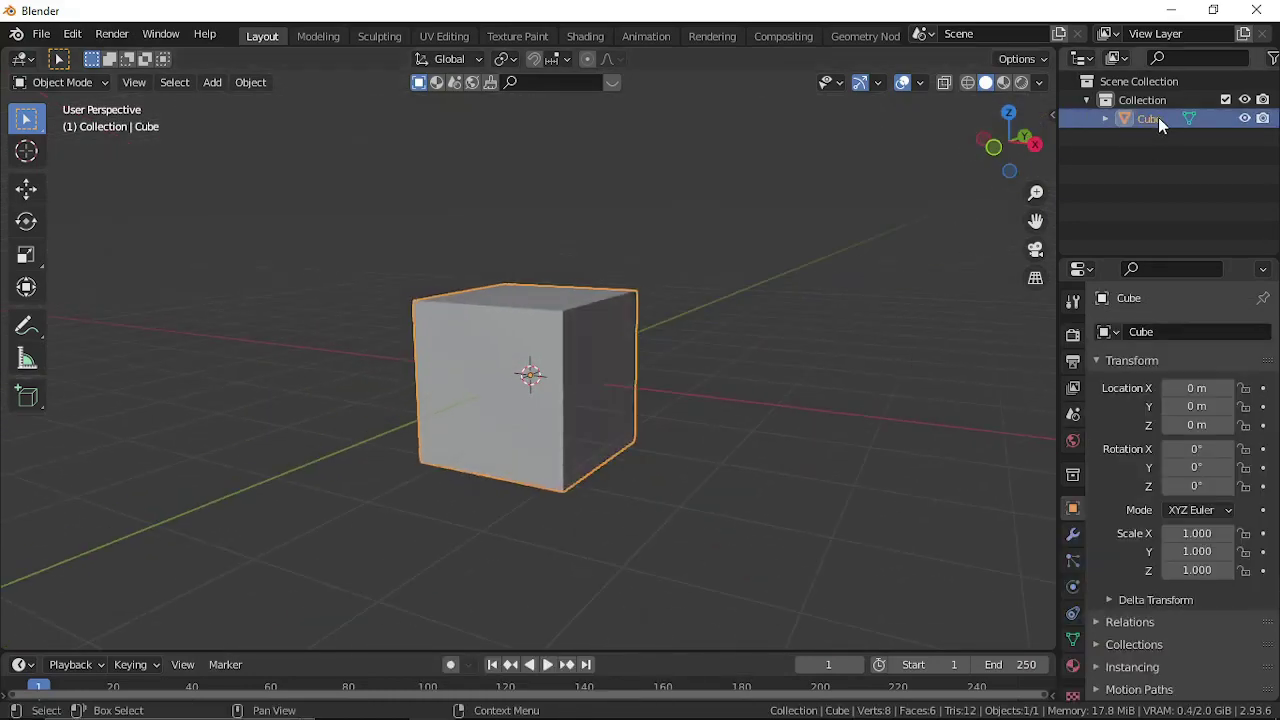
pyautogui.doubleClick(1158, 118)
pyautogui.write('Tree')
pyautogui.press('Return')
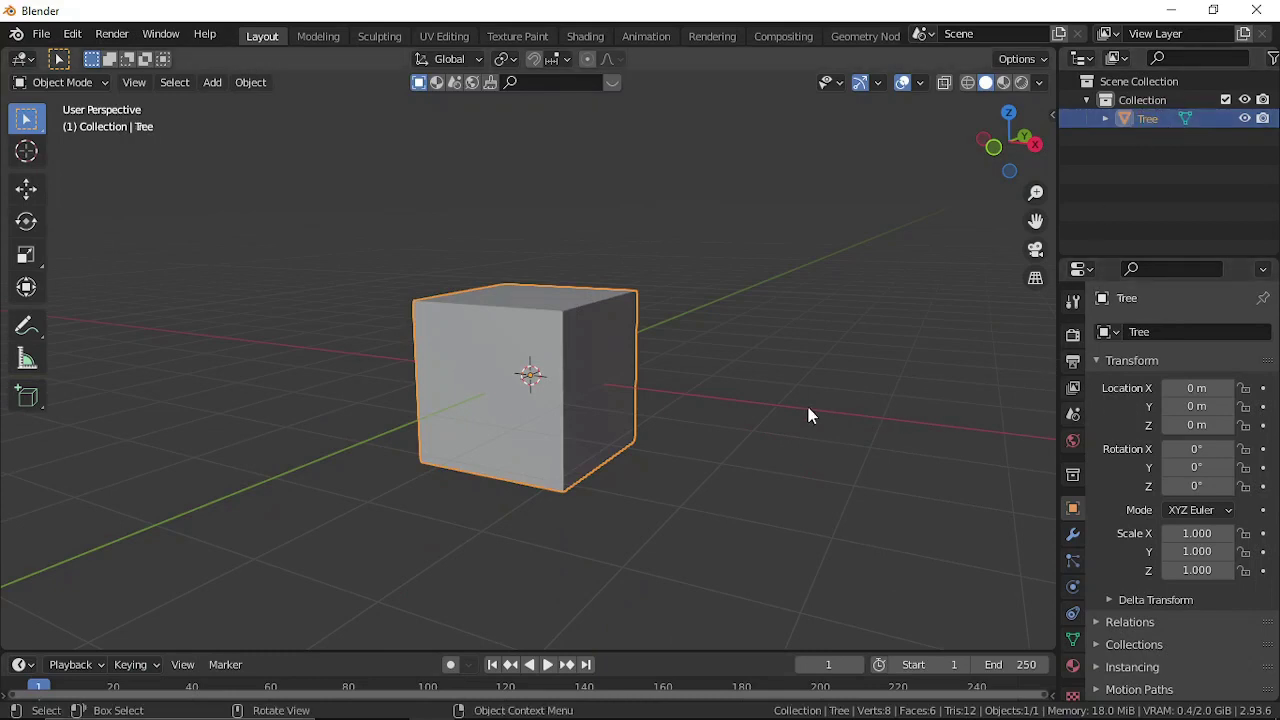
# Put the Tree cube into Edit Mode with face selection, viewing it from below
pyautogui.moveTo(771, 374); pyautogui.dragTo(620, 397, button='middle')
pyautogui.scroll(2, 620, 397)
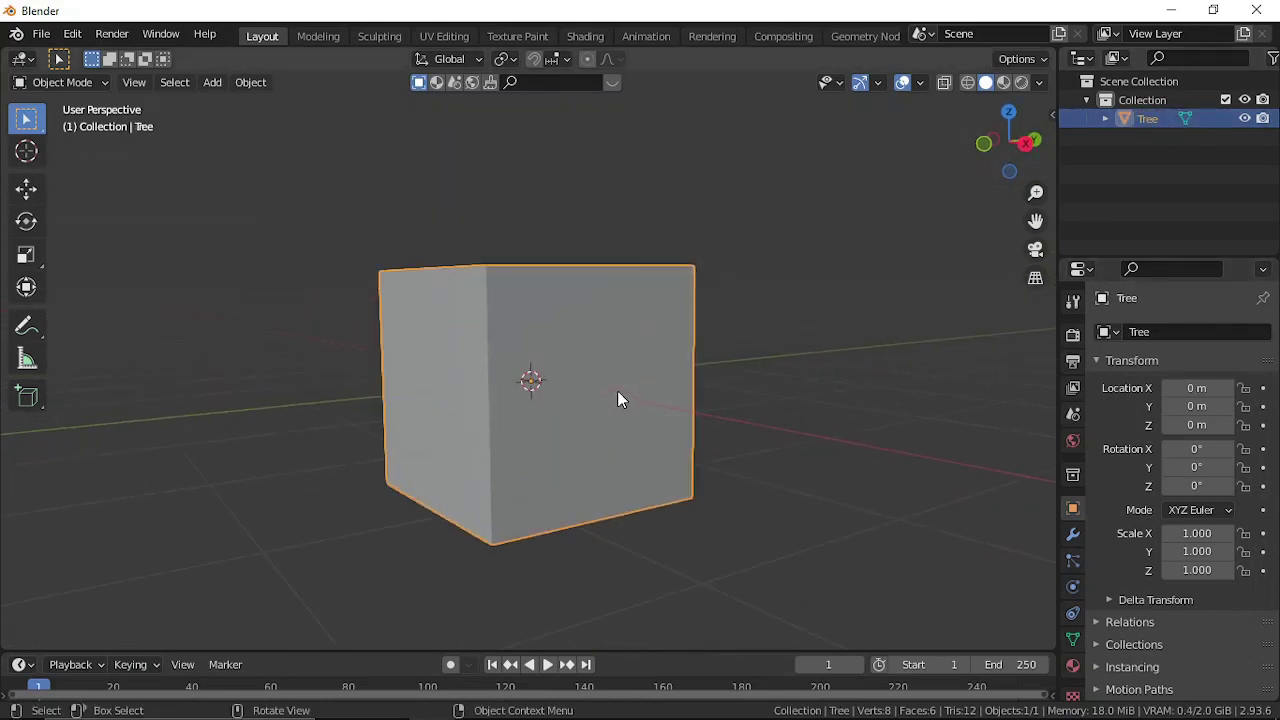
pyautogui.moveTo(534, 437); pyautogui.dragTo(527, 335, button='middle')
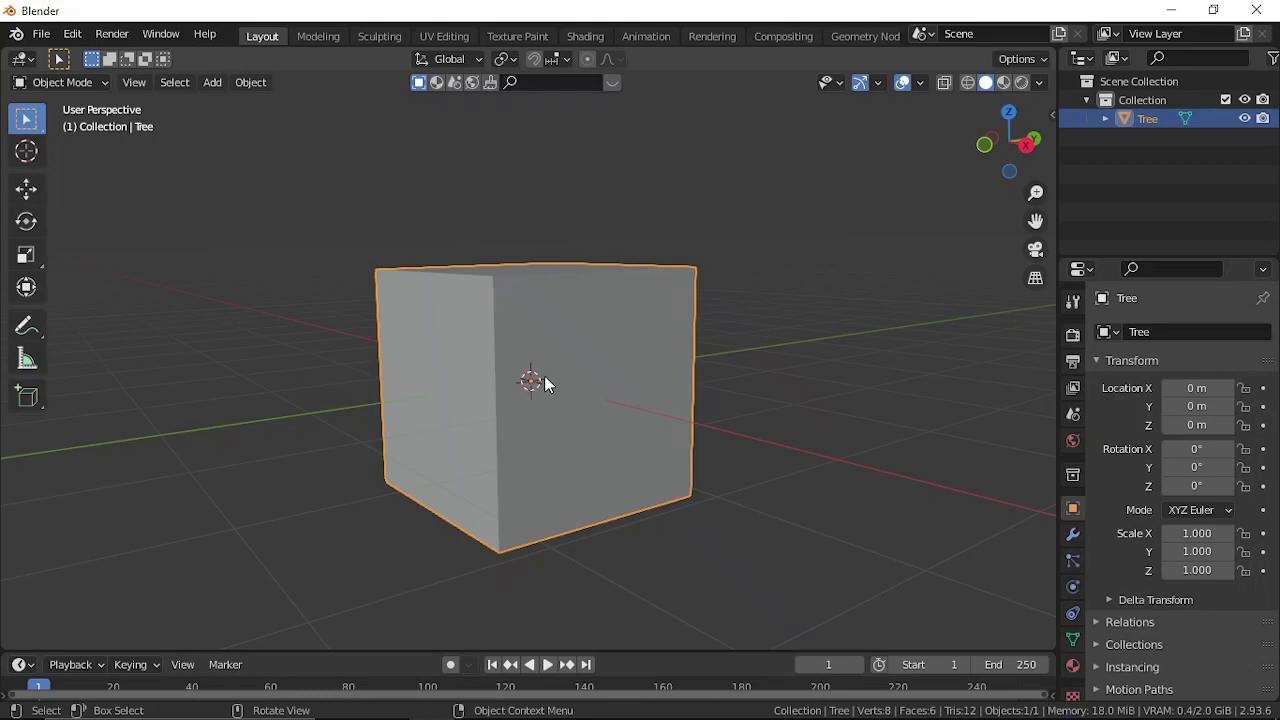
pyautogui.scroll(3, 543, 391)
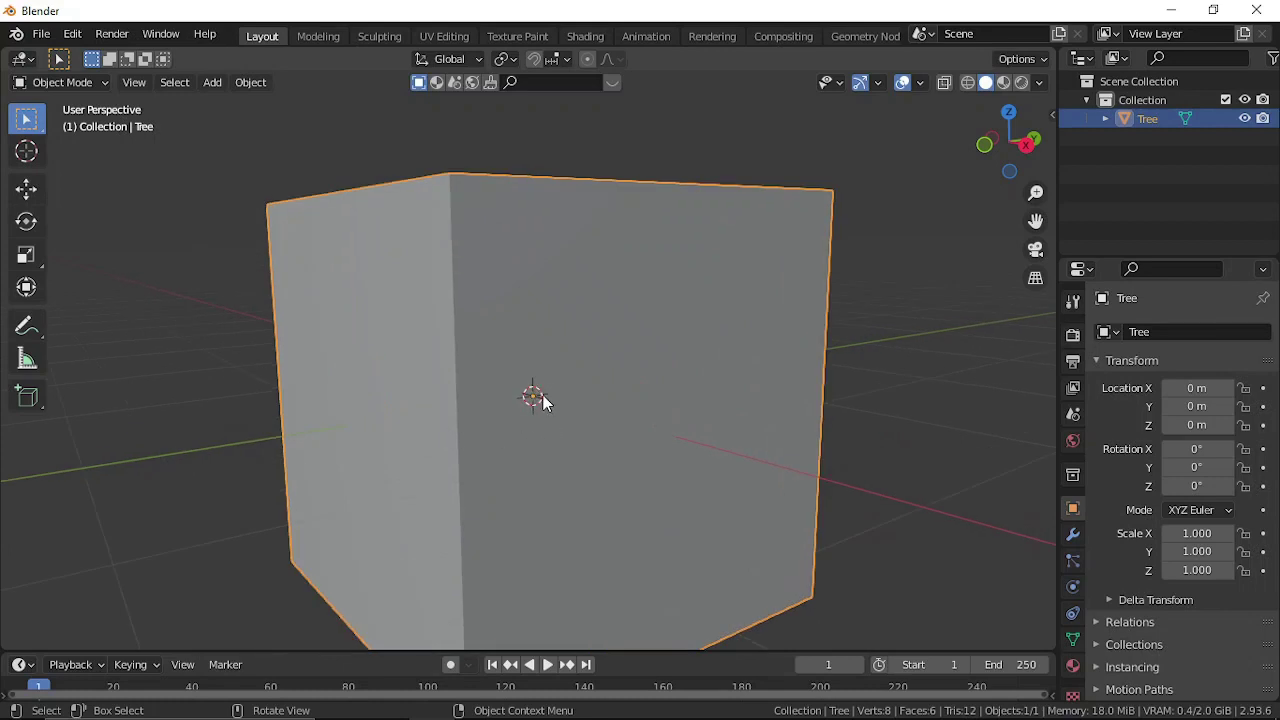
pyautogui.moveTo(535, 431); pyautogui.dragTo(471, 386, button='middle')
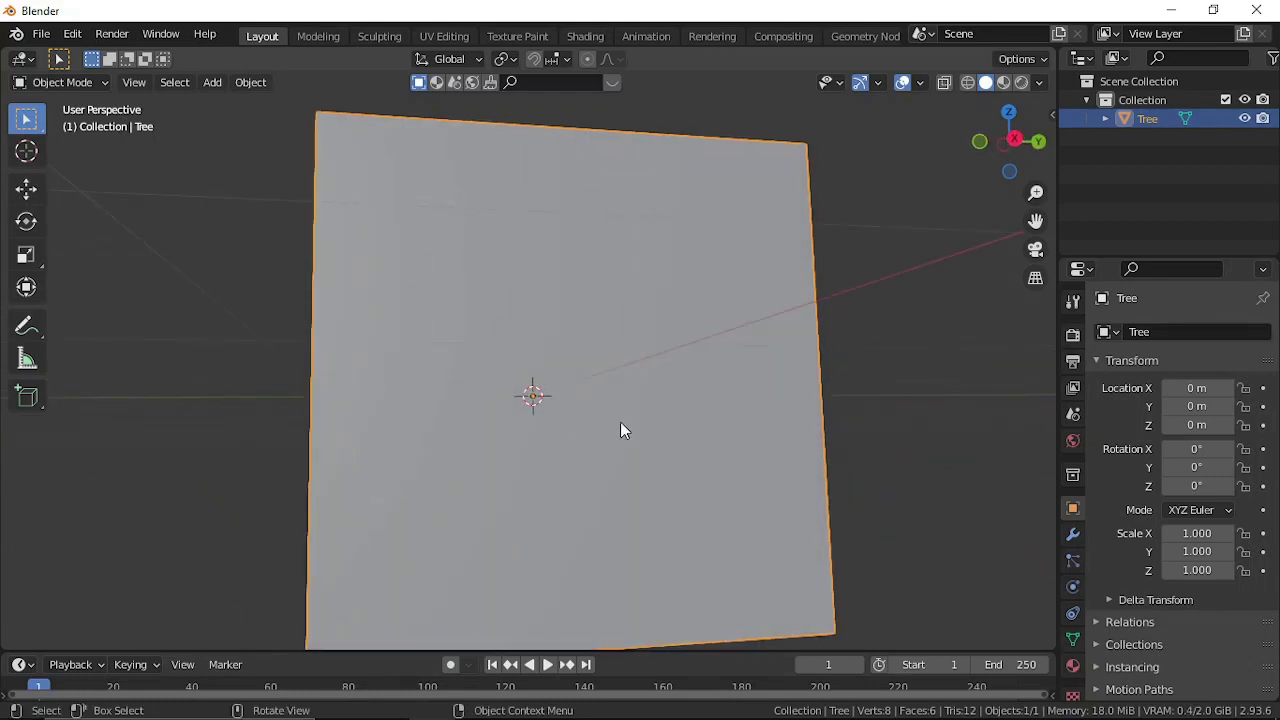
pyautogui.scroll(-2, 520, 492)
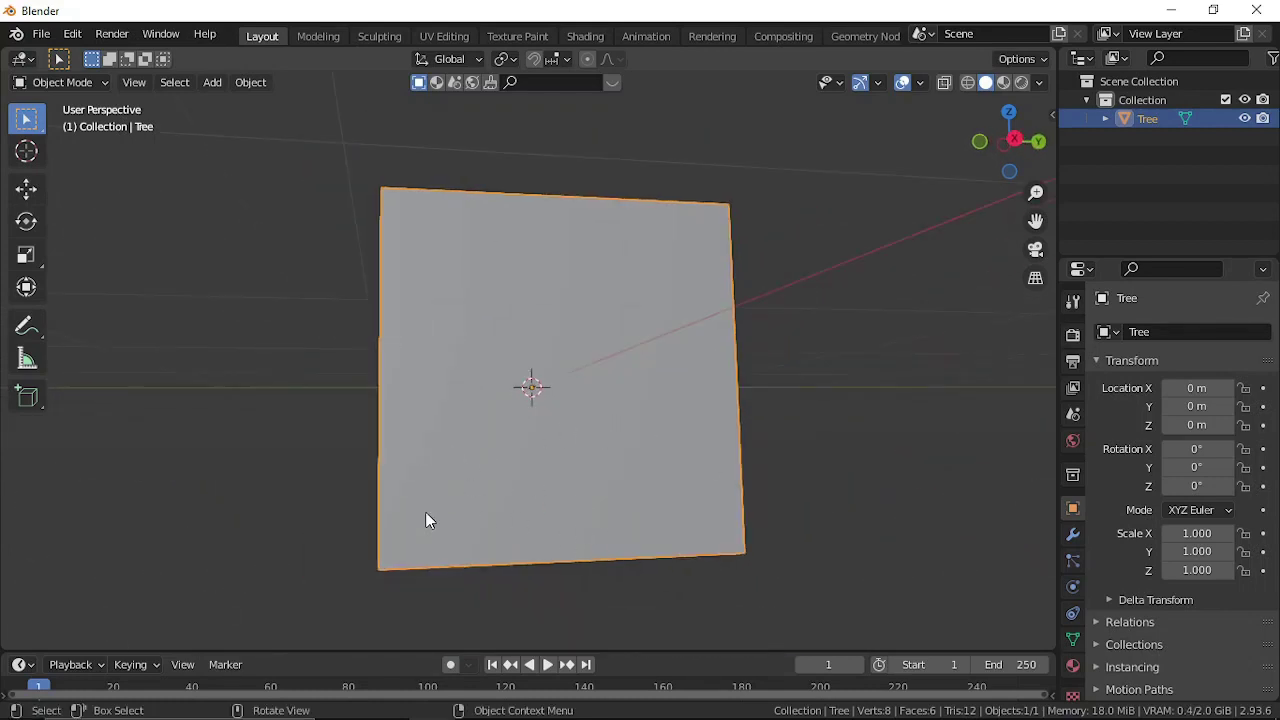
pyautogui.moveTo(533, 490); pyautogui.dragTo(545, 390, button='middle')
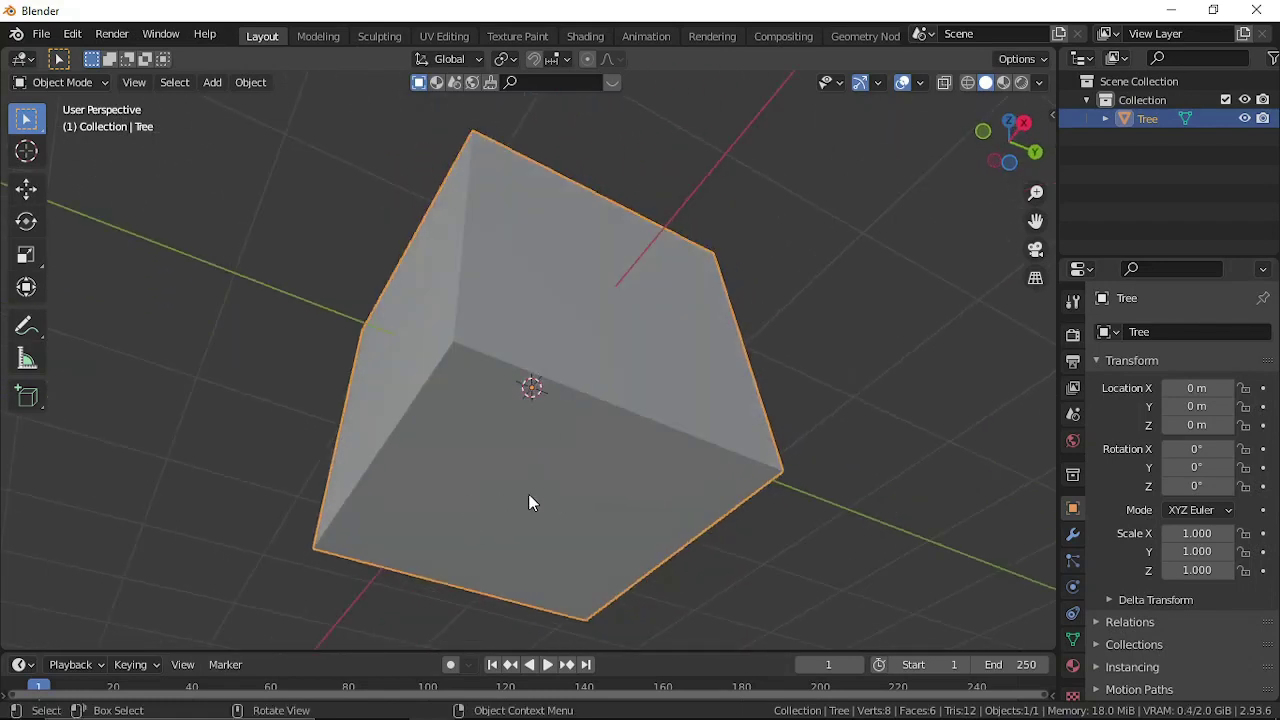
pyautogui.moveTo(546, 480); pyautogui.dragTo(592, 341, button='middle')
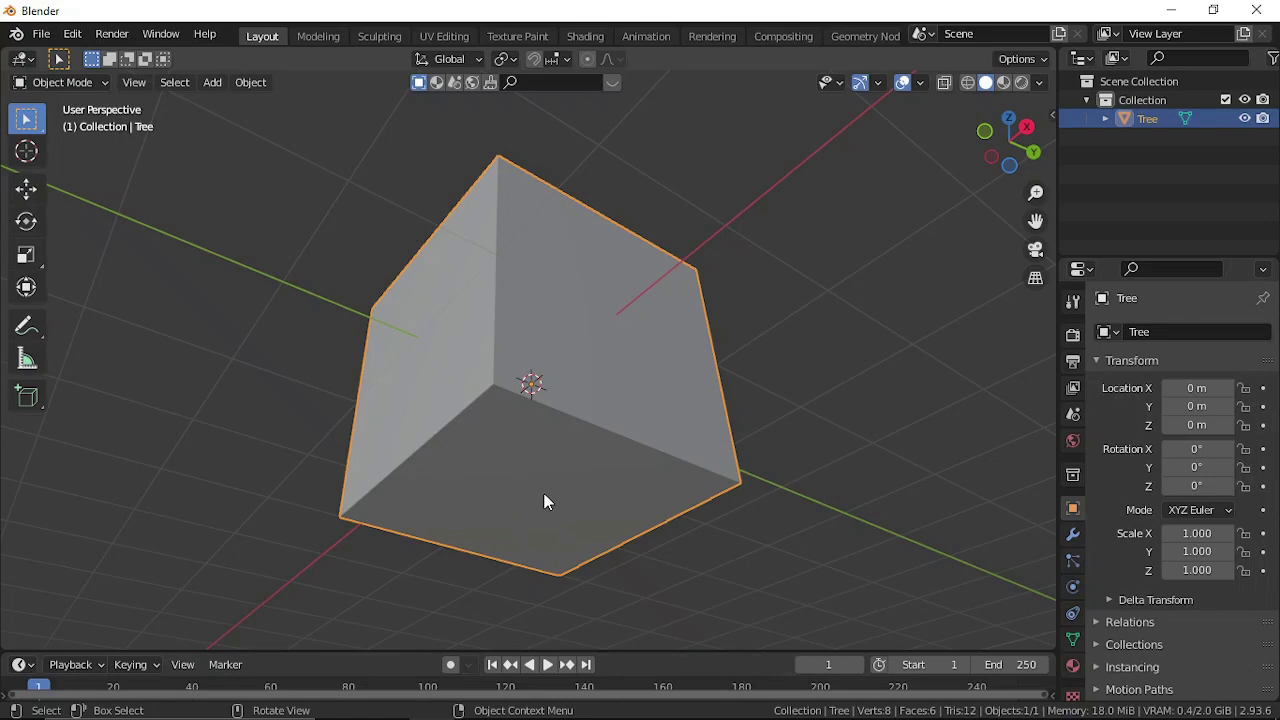
pyautogui.moveTo(543, 434); pyautogui.dragTo(583, 415, button='middle')
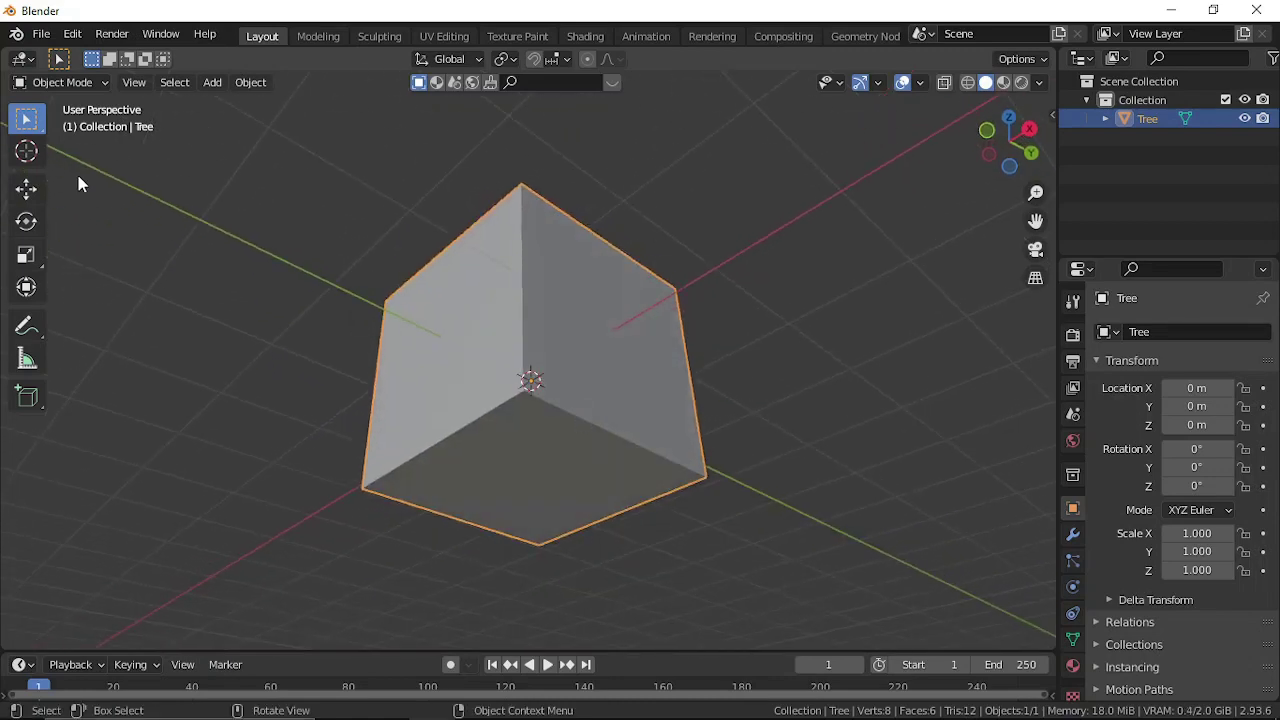
pyautogui.click(62, 82)
pyautogui.click(60, 124)
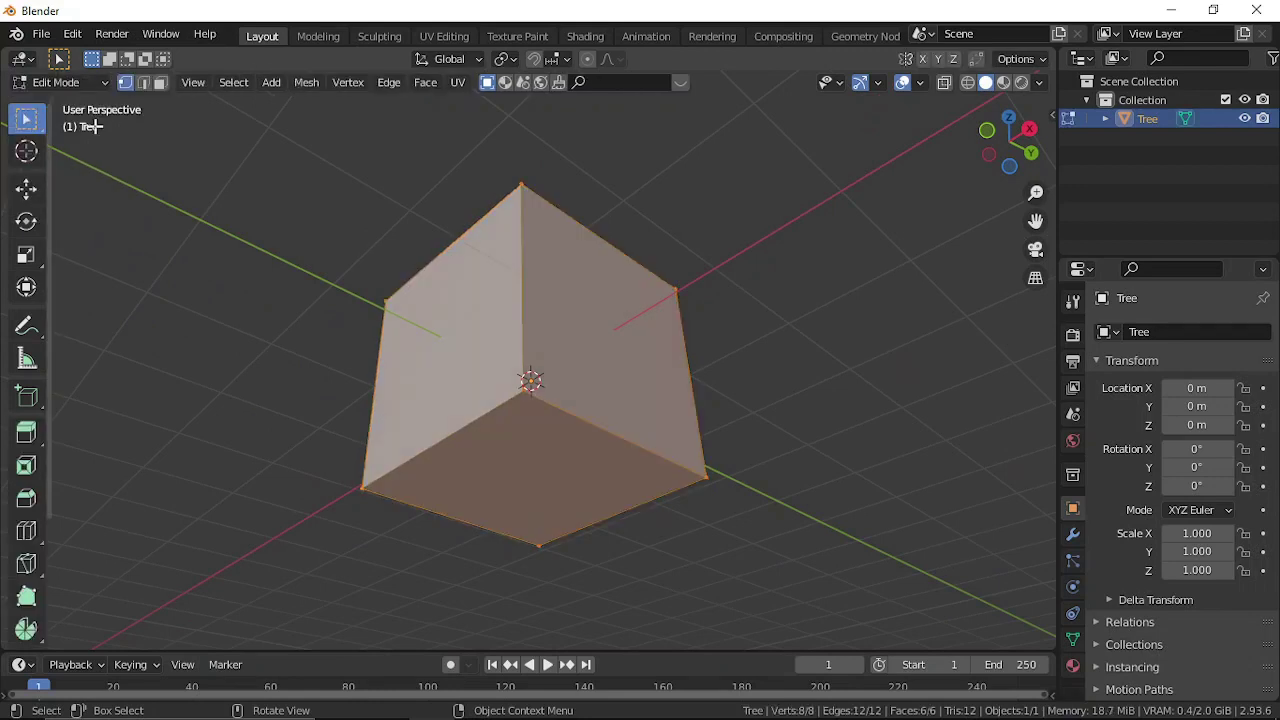
pyautogui.click(161, 85)
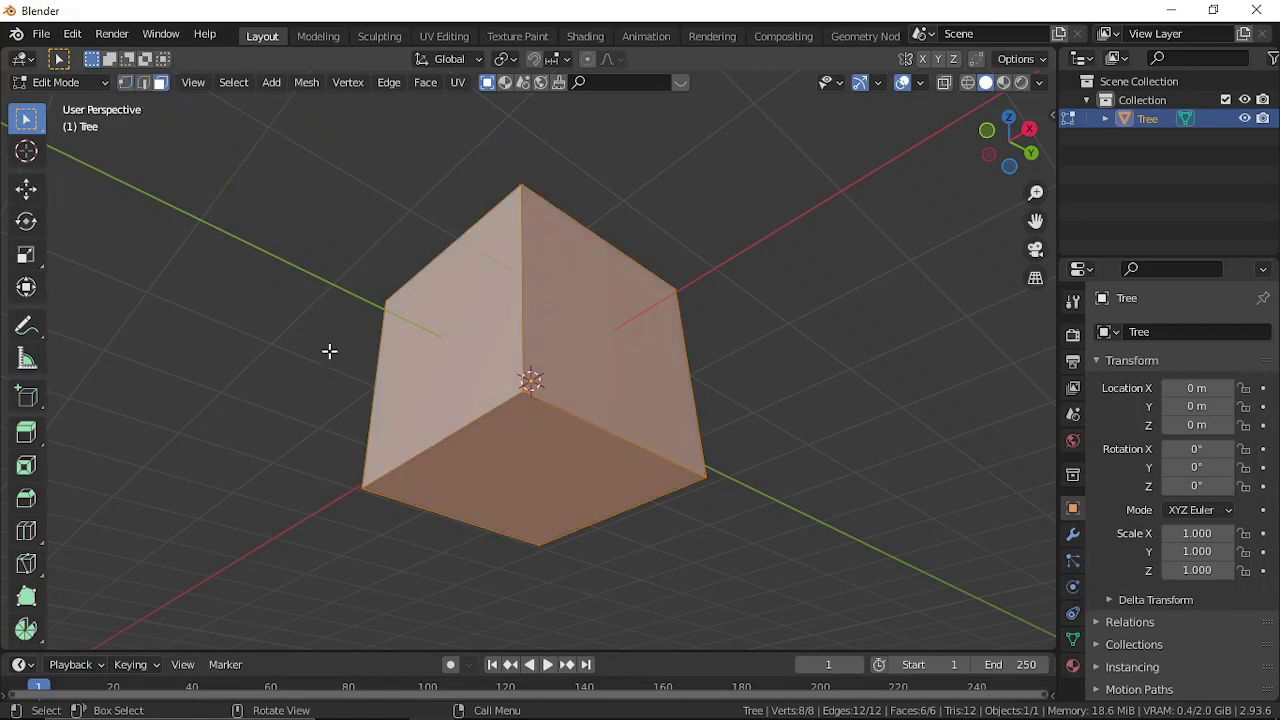
# Select the cube's bottom face and snap the 3D cursor to its middle
pyautogui.click(543, 471)
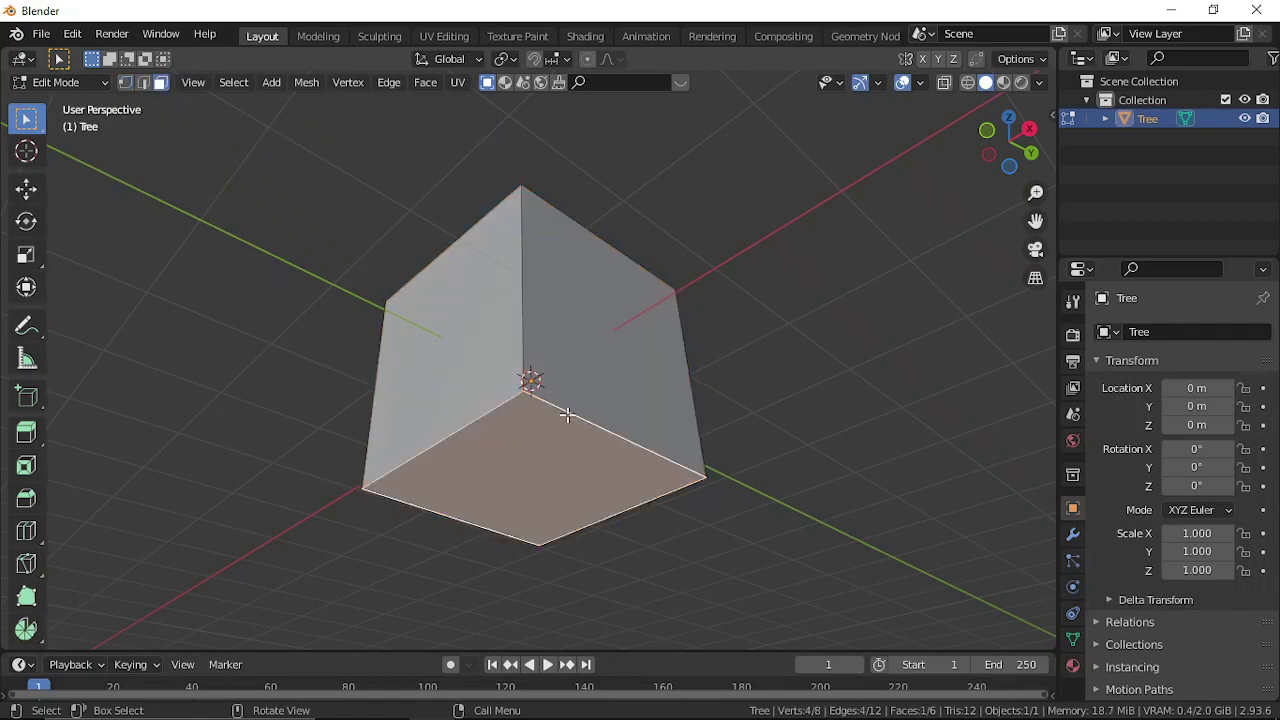
pyautogui.hotkey('shift', 's')
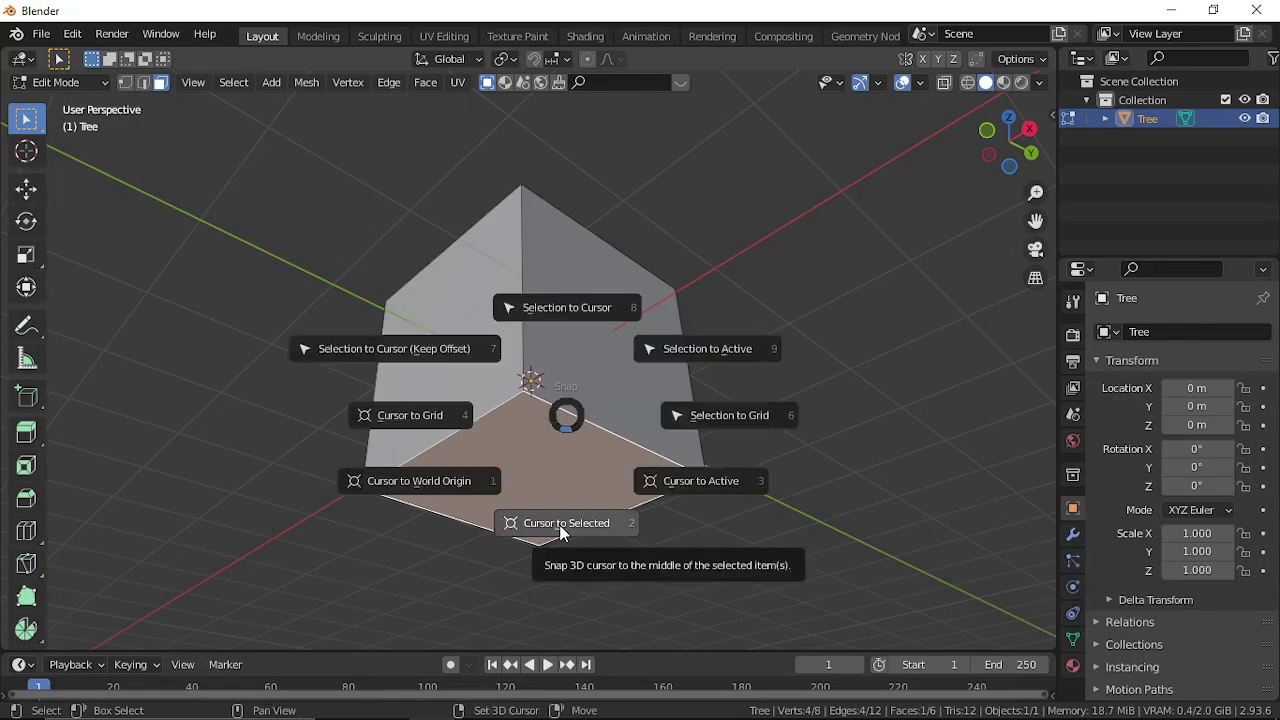
pyautogui.click(561, 524)
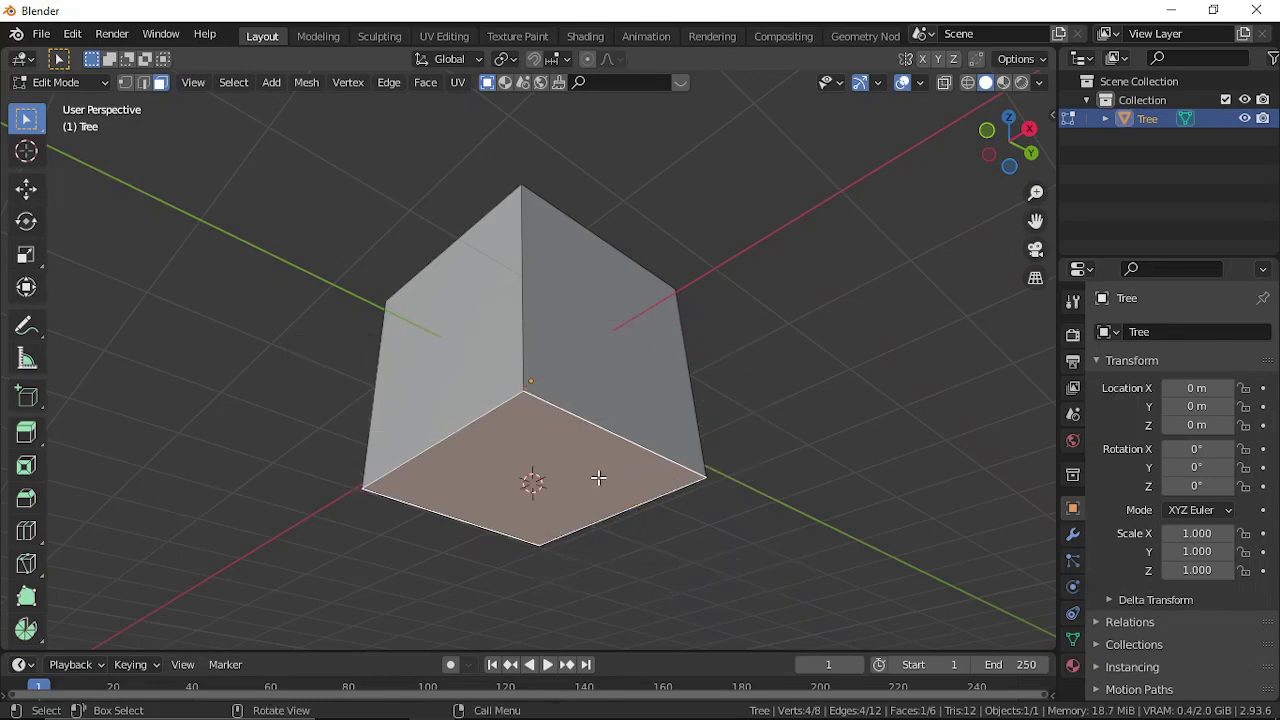
# Return to Object Mode and set the cube's origin to the 3D cursor on its bottom face
pyautogui.moveTo(626, 466)
pyautogui.mouseDown(button='middle')
pyautogui.moveTo(543, 517)
pyautogui.moveTo(454, 537)
pyautogui.moveTo(623, 510)
pyautogui.moveTo(628, 491)
pyautogui.mouseUp(button='middle')
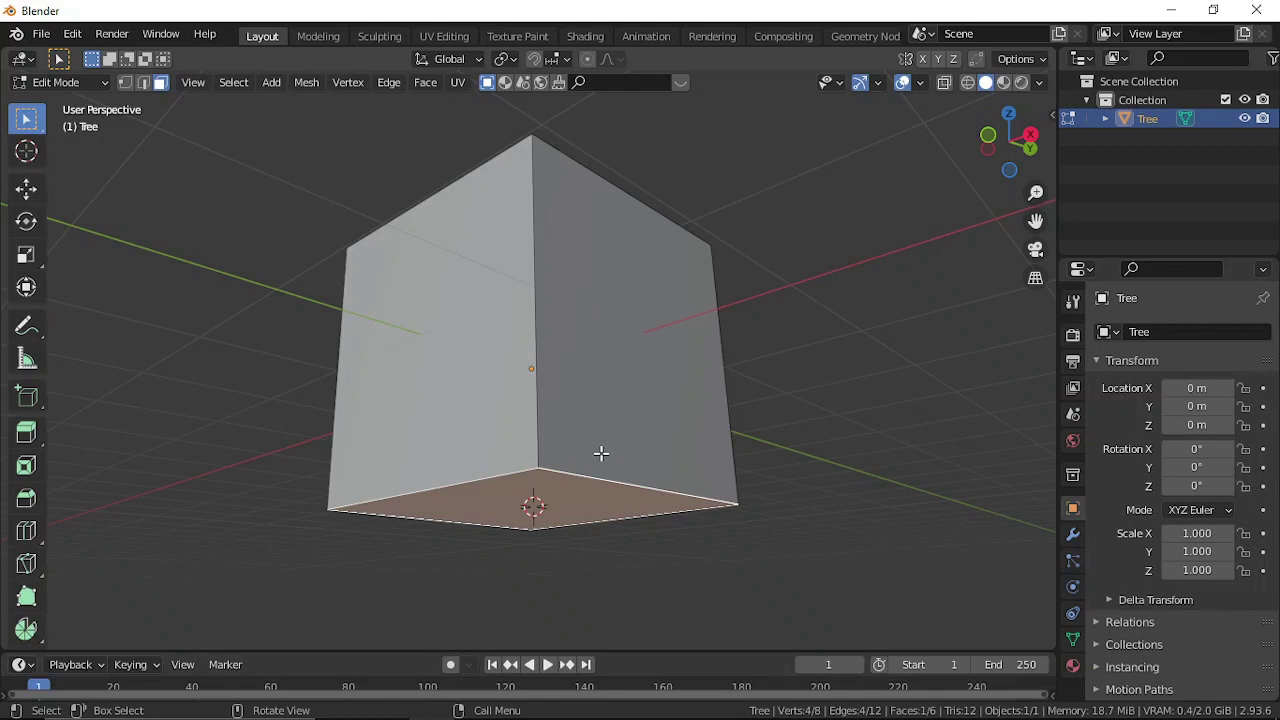
pyautogui.click(60, 82)
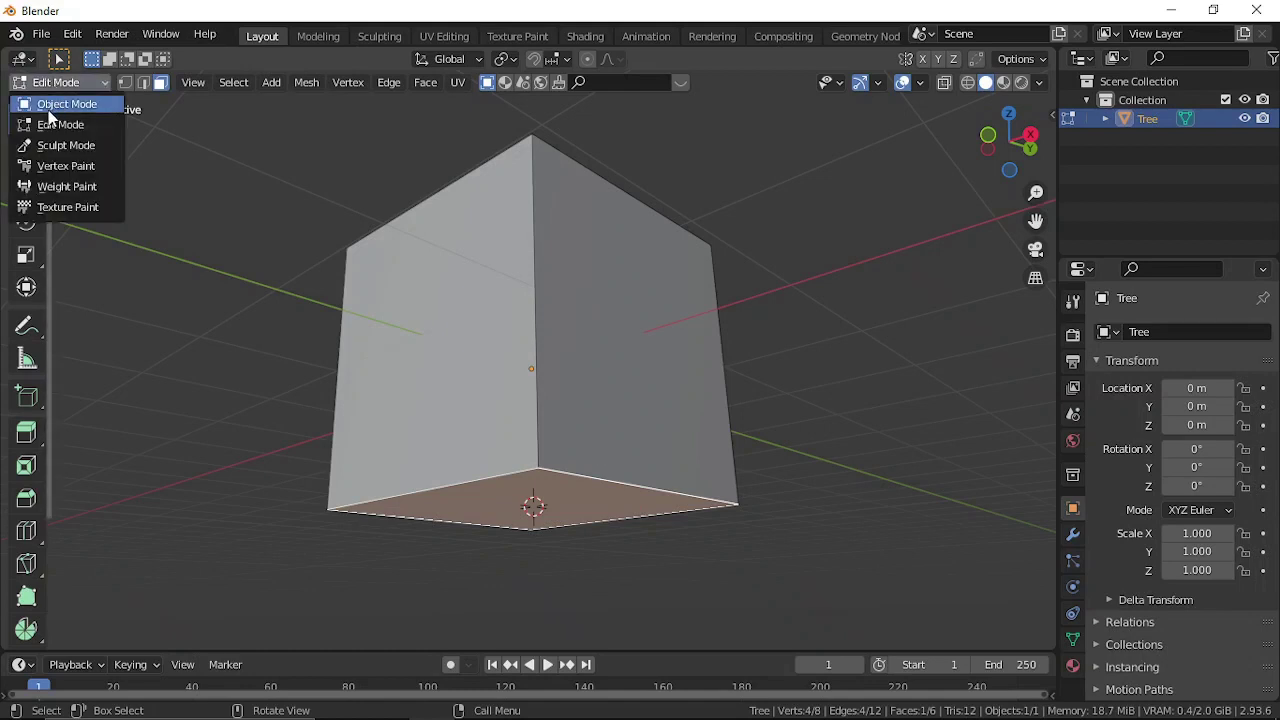
pyautogui.click(55, 105)
pyautogui.rightClick(530, 355)
pyautogui.moveTo(530, 355)
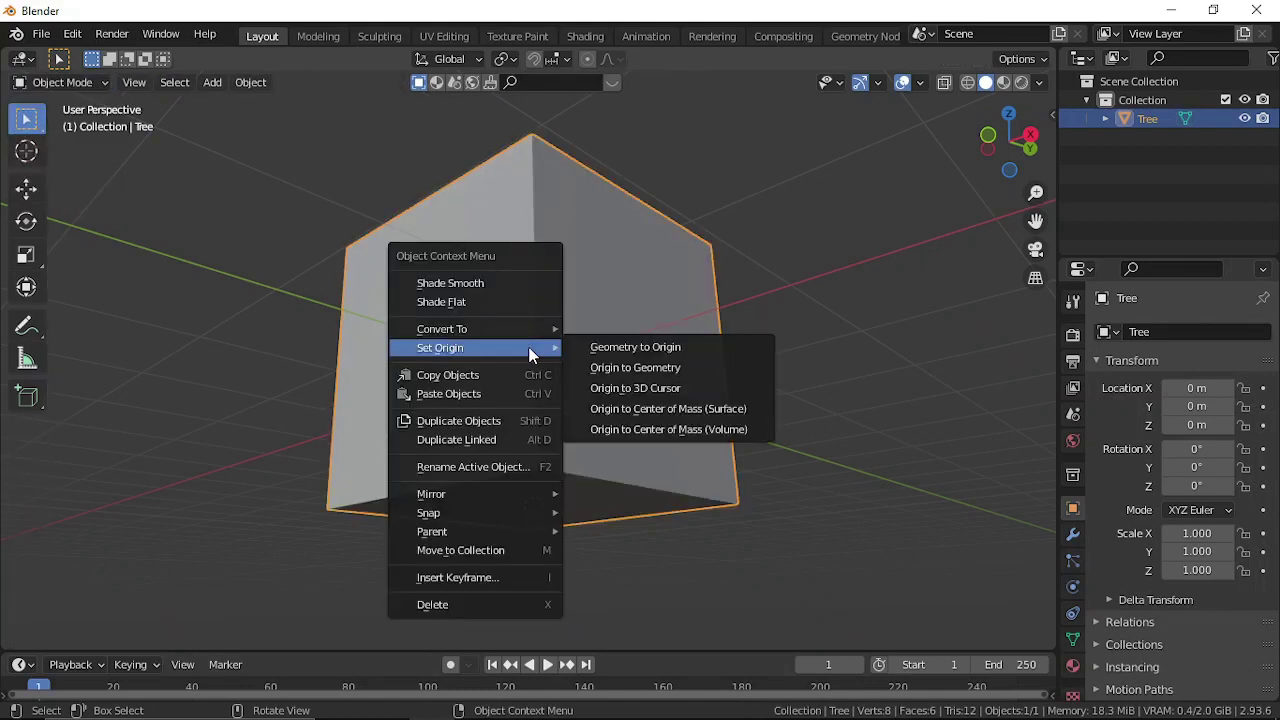
pyautogui.click(607, 388)
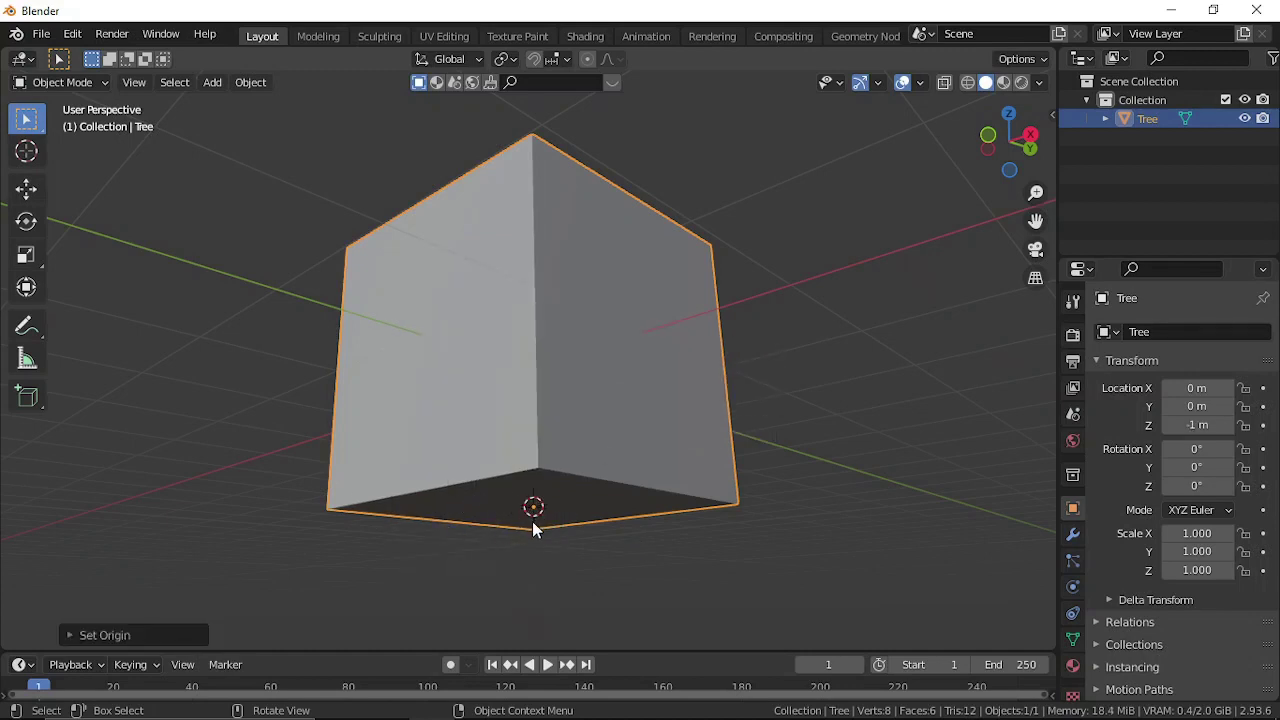
# Clear the cube's location so its bottom origin sits at the world origin
pyautogui.scroll(1, 554, 537)
pyautogui.moveTo(566, 531)
pyautogui.mouseDown(button='middle')
pyautogui.moveTo(511, 443)
pyautogui.moveTo(673, 535)
pyautogui.moveTo(640, 556)
pyautogui.moveTo(691, 568)
pyautogui.moveTo(766, 554)
pyautogui.moveTo(822, 508)
pyautogui.moveTo(547, 516)
pyautogui.mouseUp(button='middle')
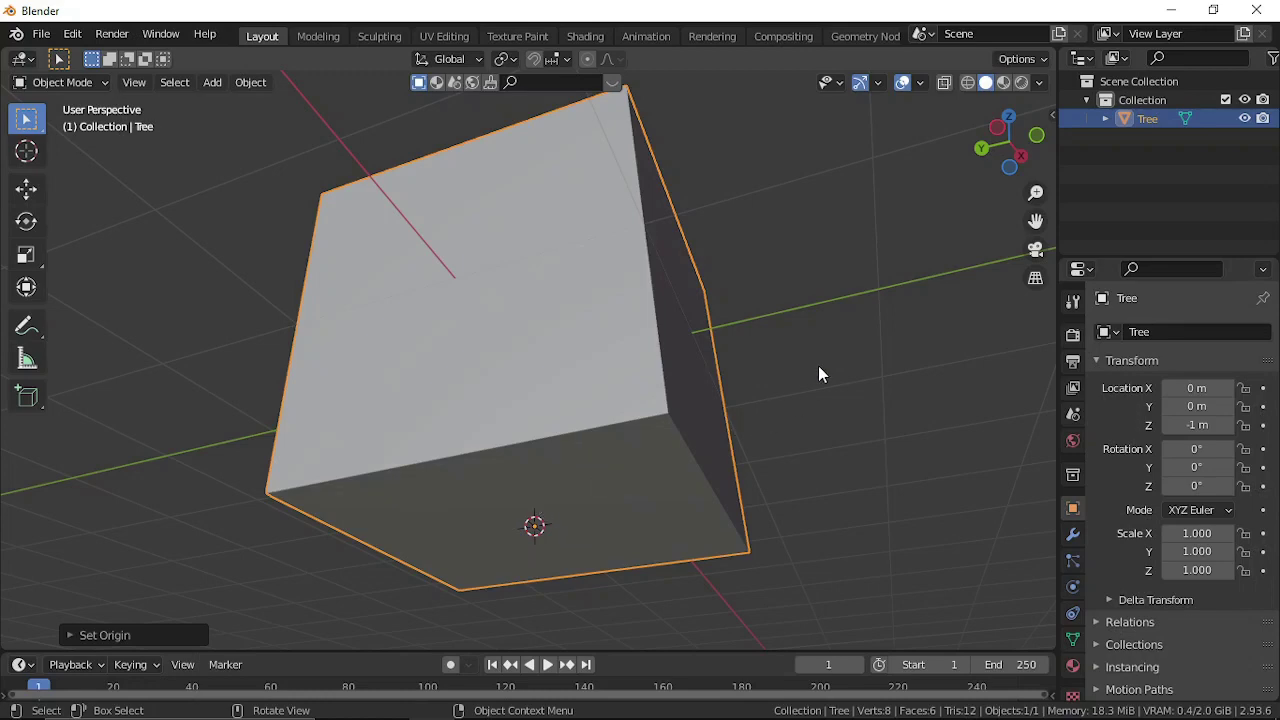
pyautogui.moveTo(818, 374); pyautogui.dragTo(644, 495, button='middle')
pyautogui.scroll(-2, 640, 490)
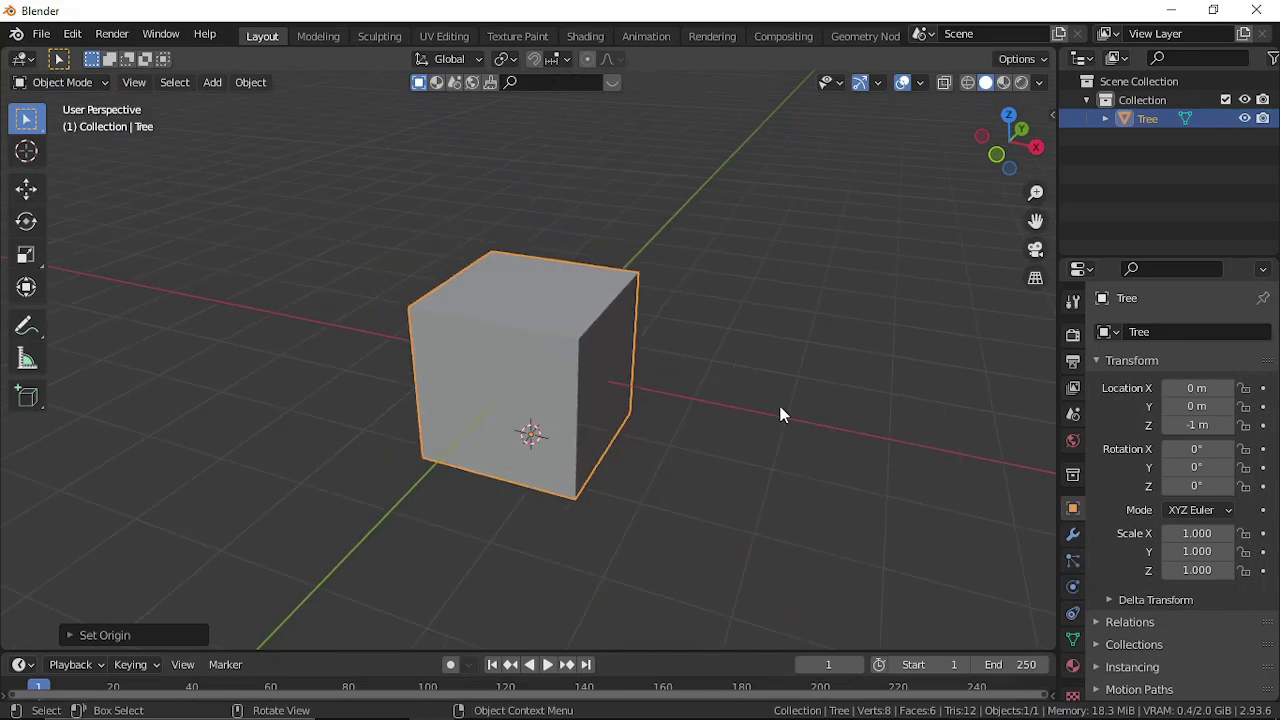
pyautogui.scroll(-1, 778, 390)
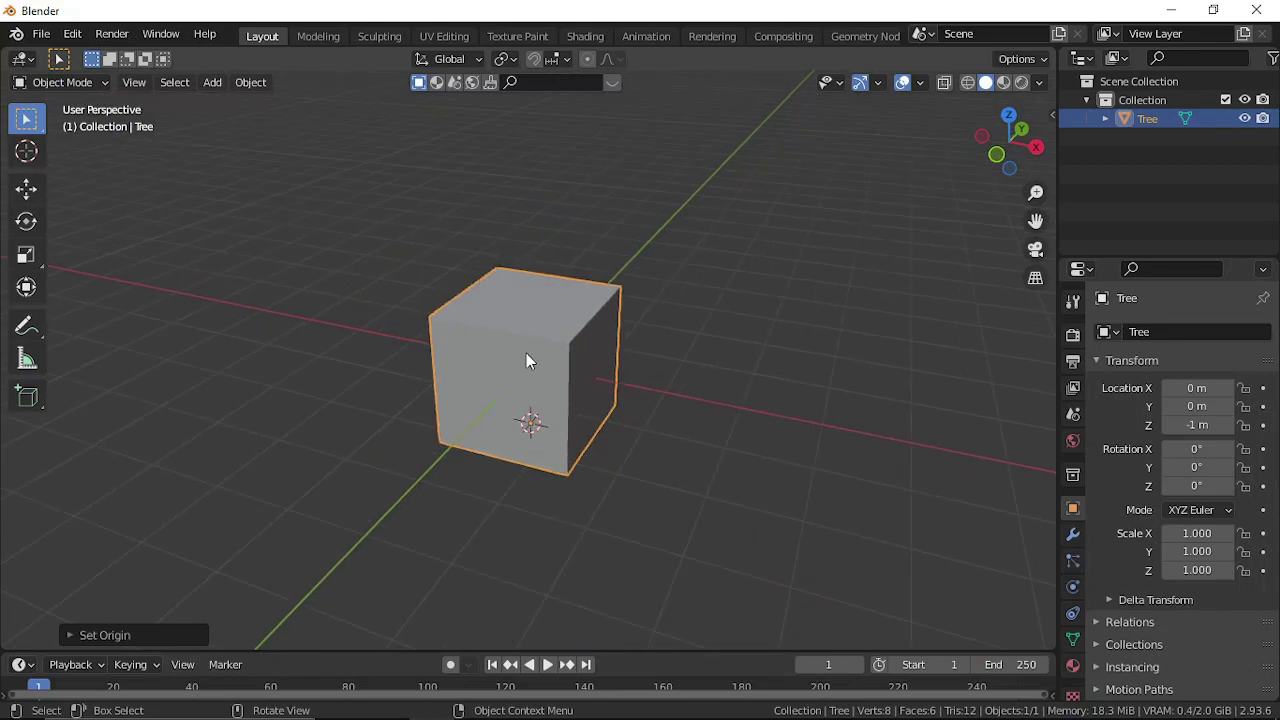
pyautogui.hotkey('alt', 'g')
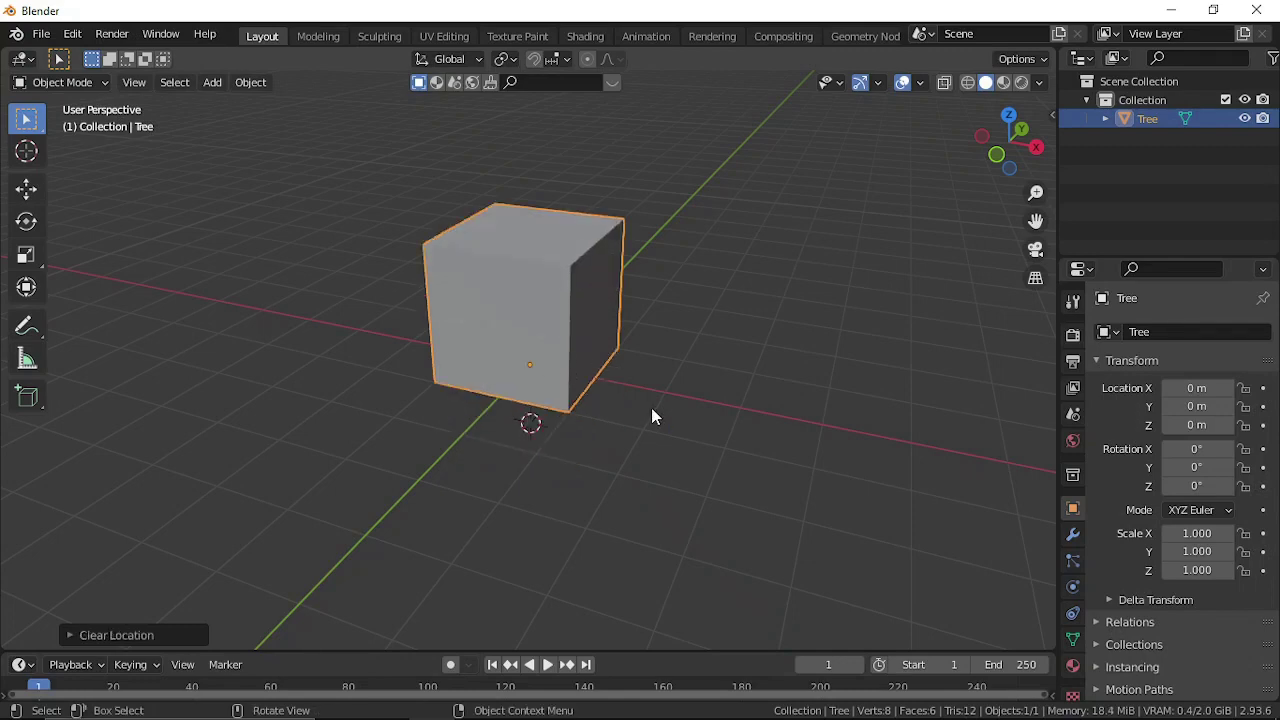
# Reset the 3D cursor to the world origin at the cube's base
pyautogui.scroll(1, 556, 401)
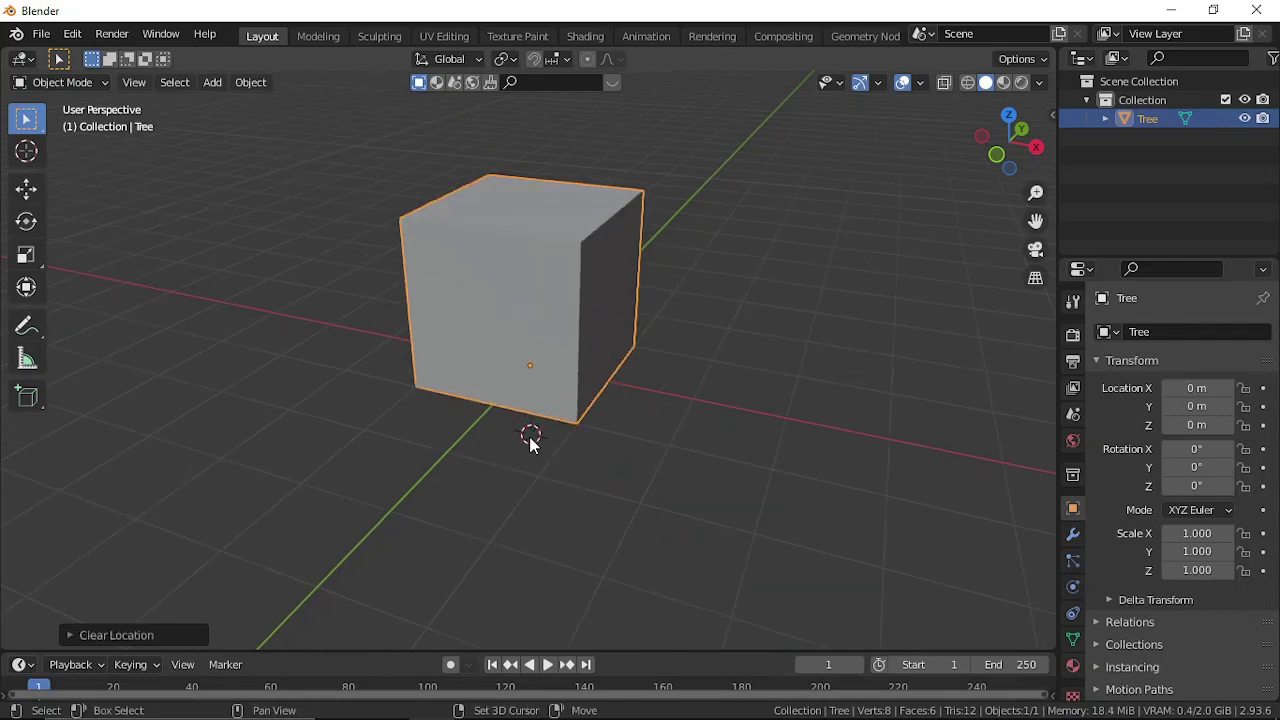
pyautogui.moveTo(331, 443); pyautogui.dragTo(346, 380, button='middle')
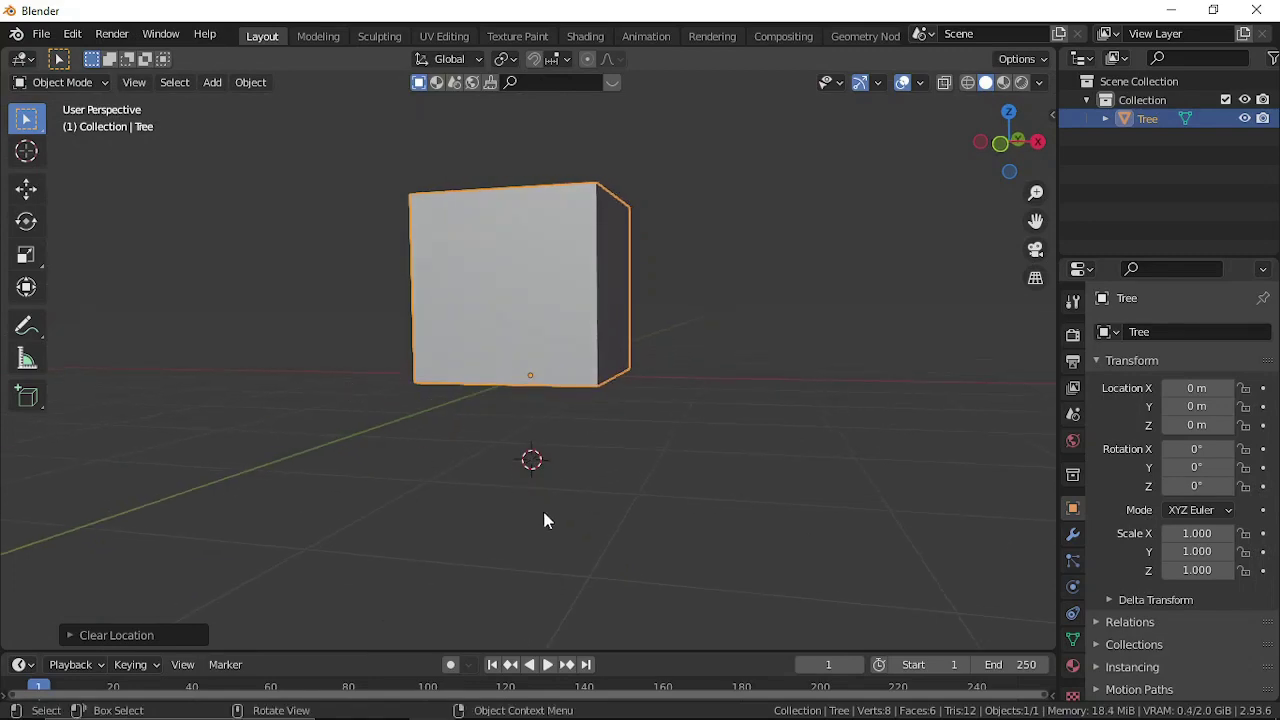
pyautogui.scroll(2, 580, 515)
pyautogui.scroll(2, 593, 515)
pyautogui.scroll(-3, 586, 491)
pyautogui.moveTo(520, 394); pyautogui.dragTo(618, 430, button='middle')
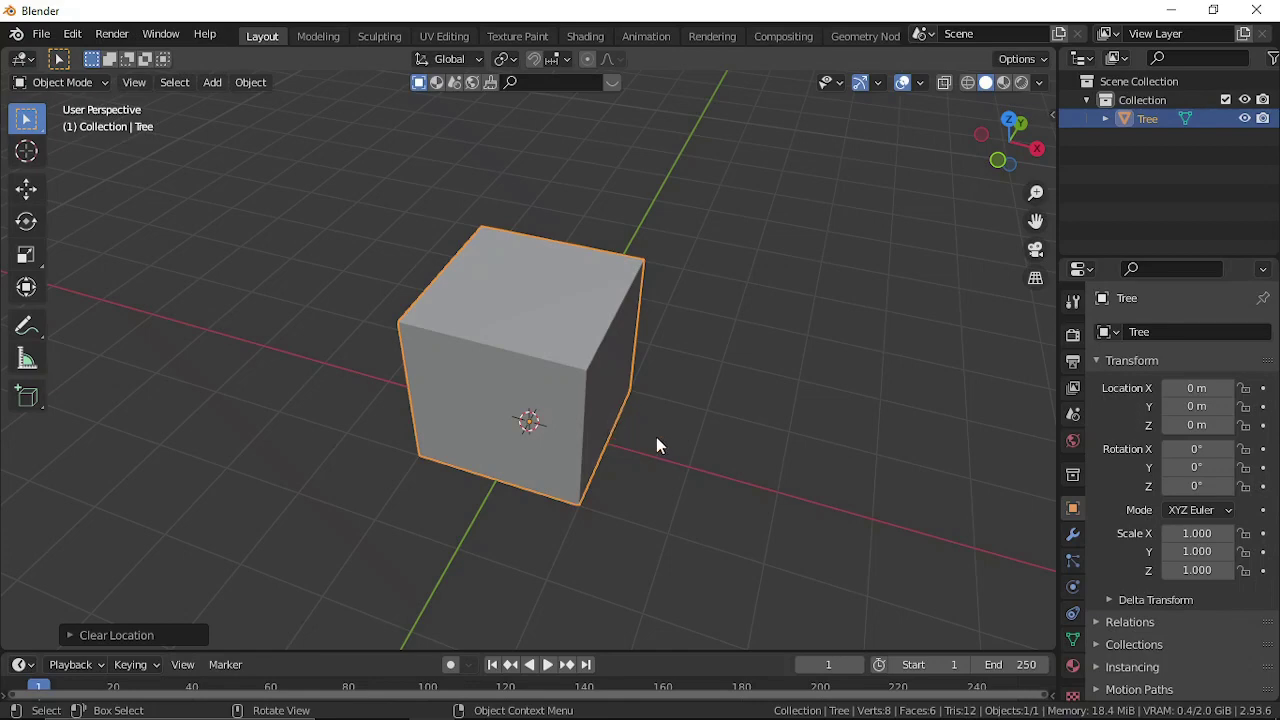
# In Edit Mode, scale the cube's top face down to a little under half its size, tapering the sides
pyautogui.press('Tab')
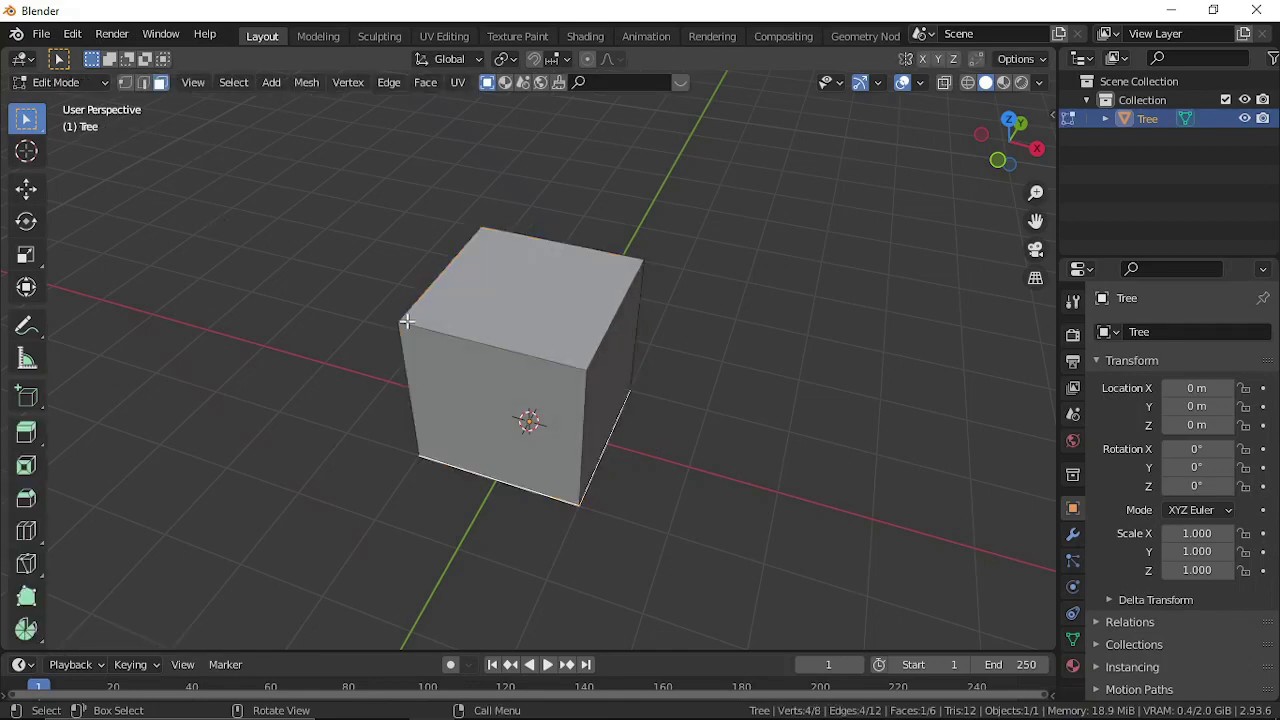
pyautogui.click(491, 300)
pyautogui.scroll(-2, 640, 362)
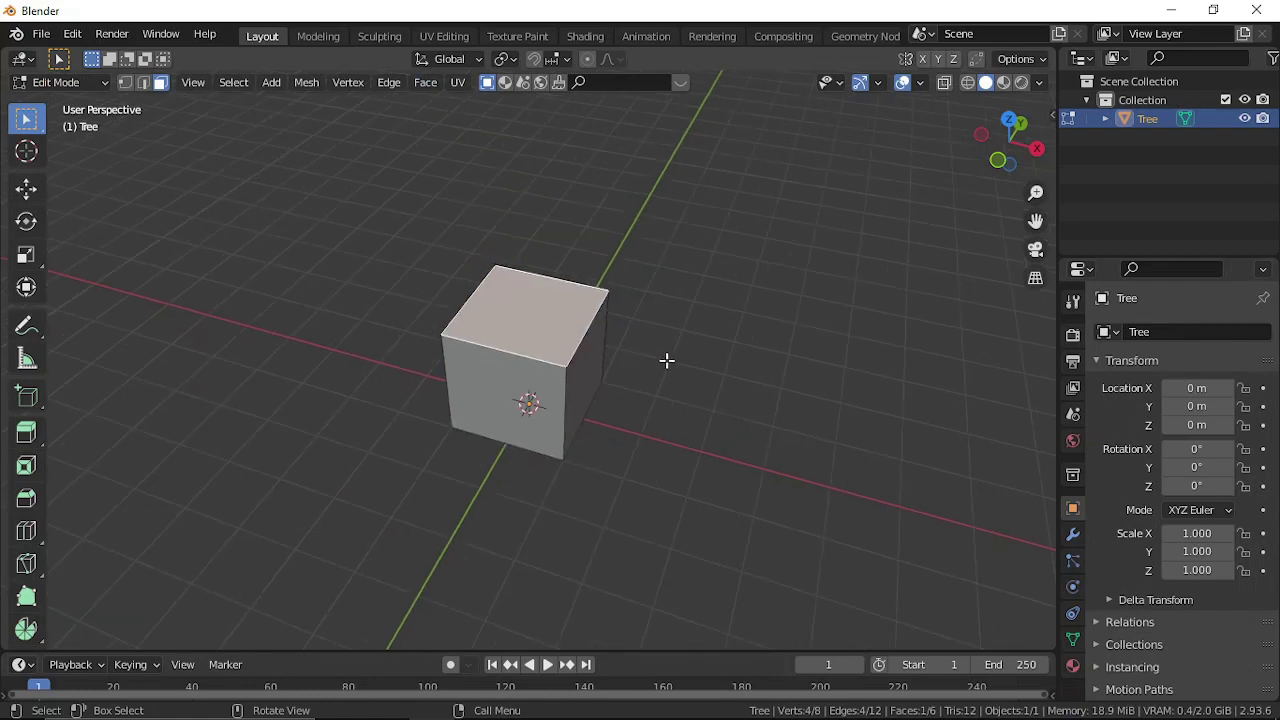
pyautogui.scroll(1, 675, 368)
pyautogui.moveTo(679, 372); pyautogui.dragTo(603, 343, button='middle')
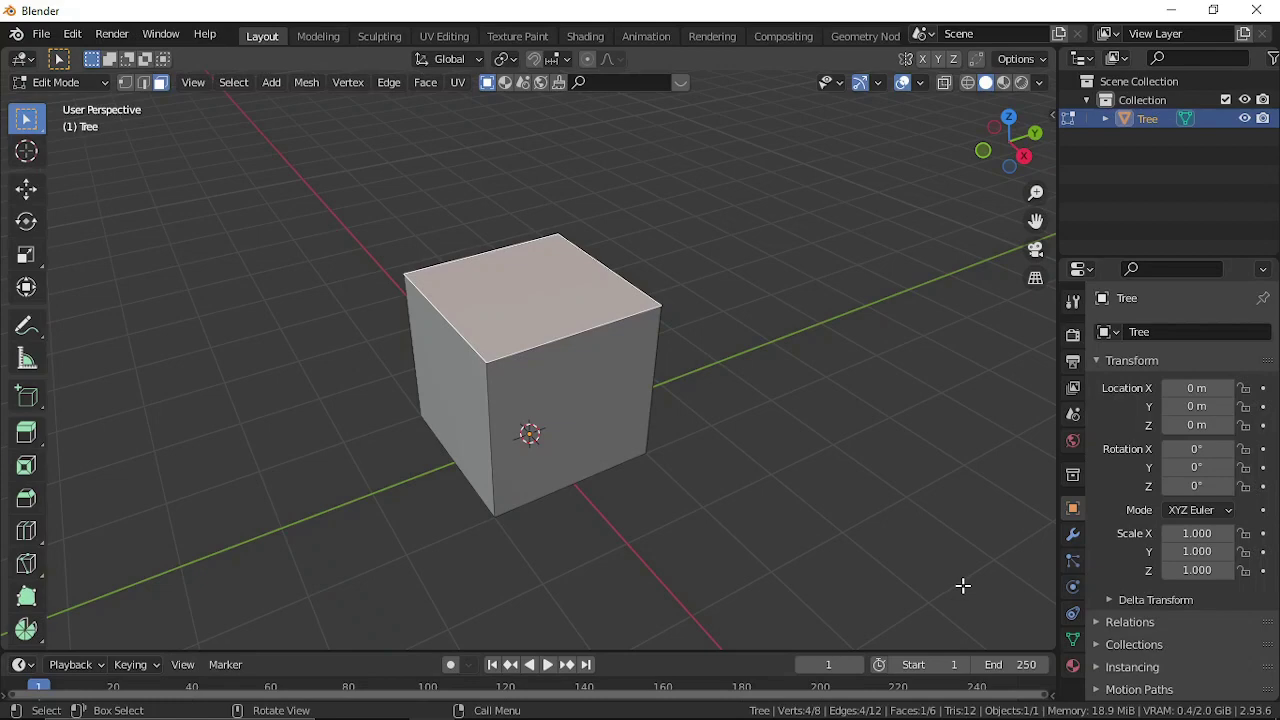
pyautogui.press('s')
pyautogui.click(670, 462)
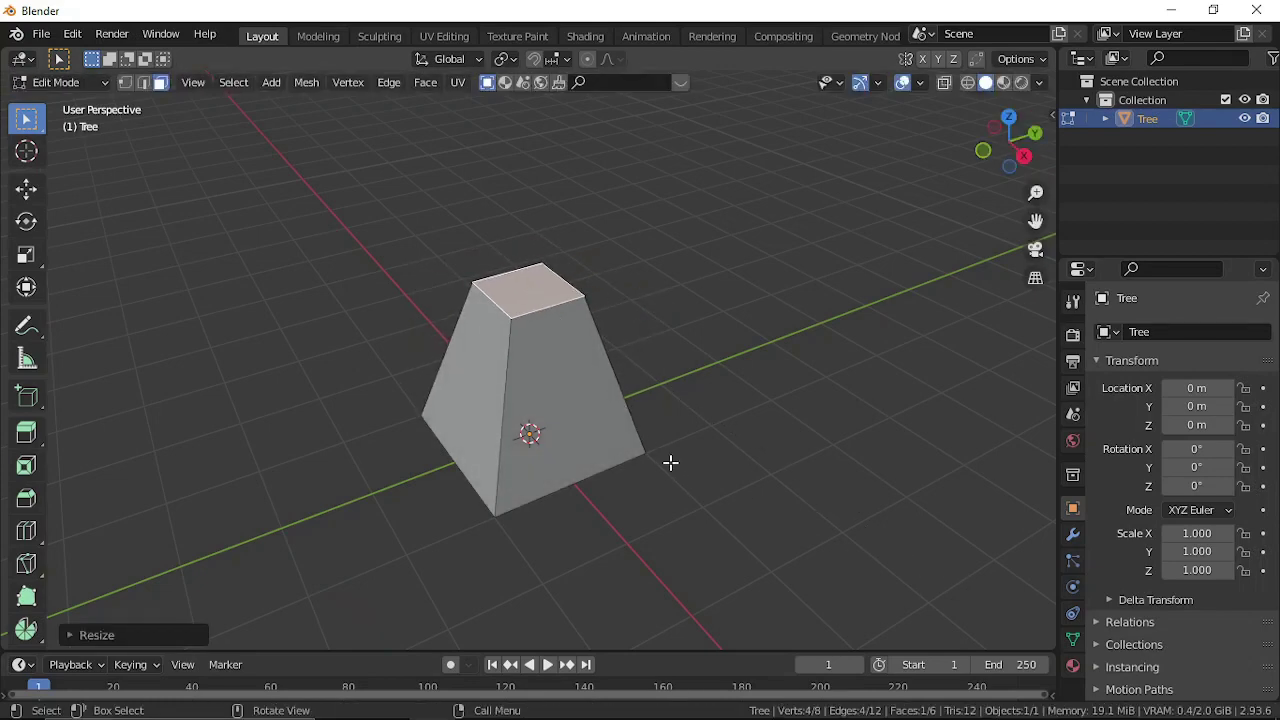
# Lower the block's small top face and shift it sideways to shorten and rebalance the tapered base
pyautogui.press('g')
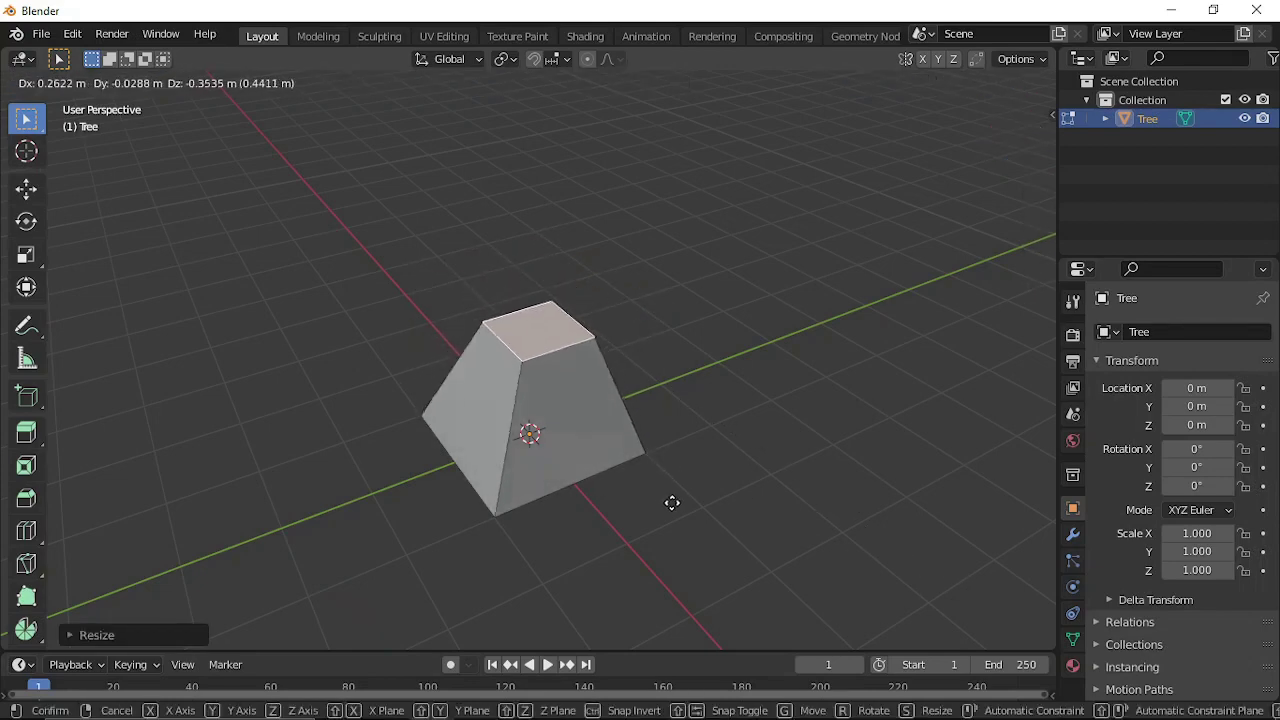
pyautogui.click(664, 553)
pyautogui.moveTo(664, 553); pyautogui.dragTo(471, 395, button='middle')
pyautogui.press('g')
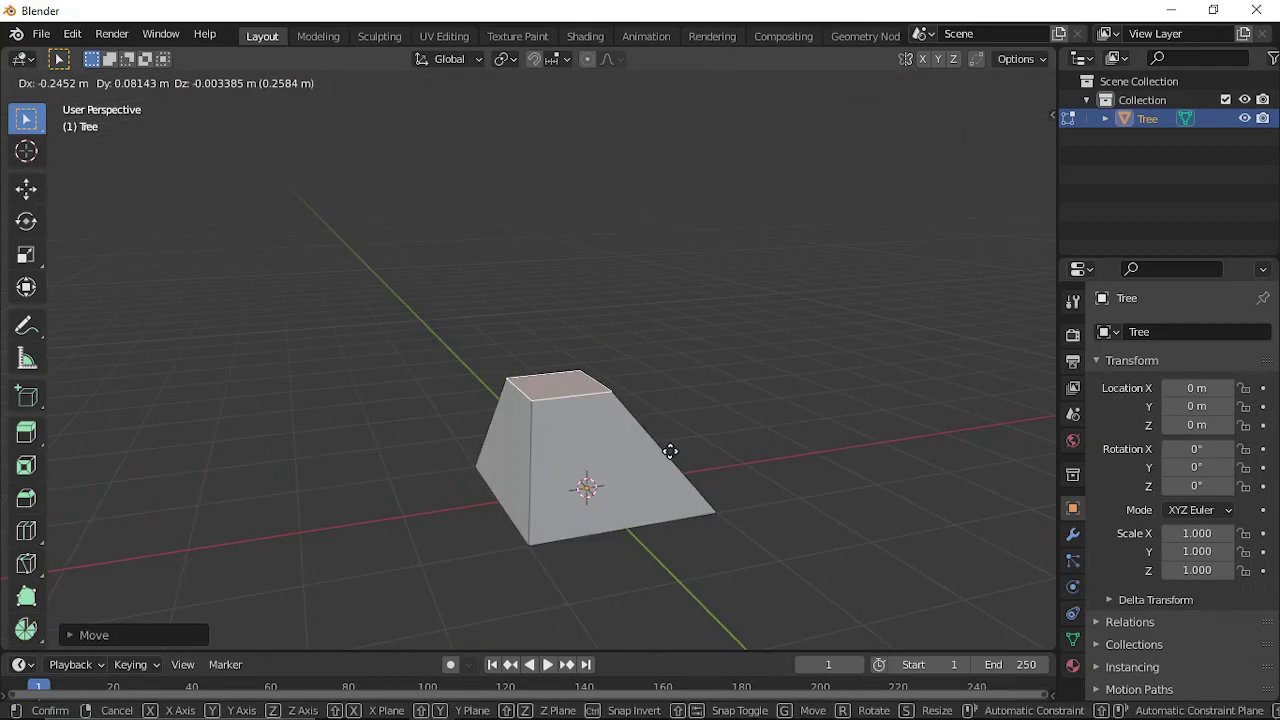
pyautogui.click(685, 474)
# Extrude the top face upward twice, scaling each new top face down to form a narrowing trunk
pyautogui.moveTo(689, 477); pyautogui.dragTo(838, 445, button='middle')
pyautogui.press('e')
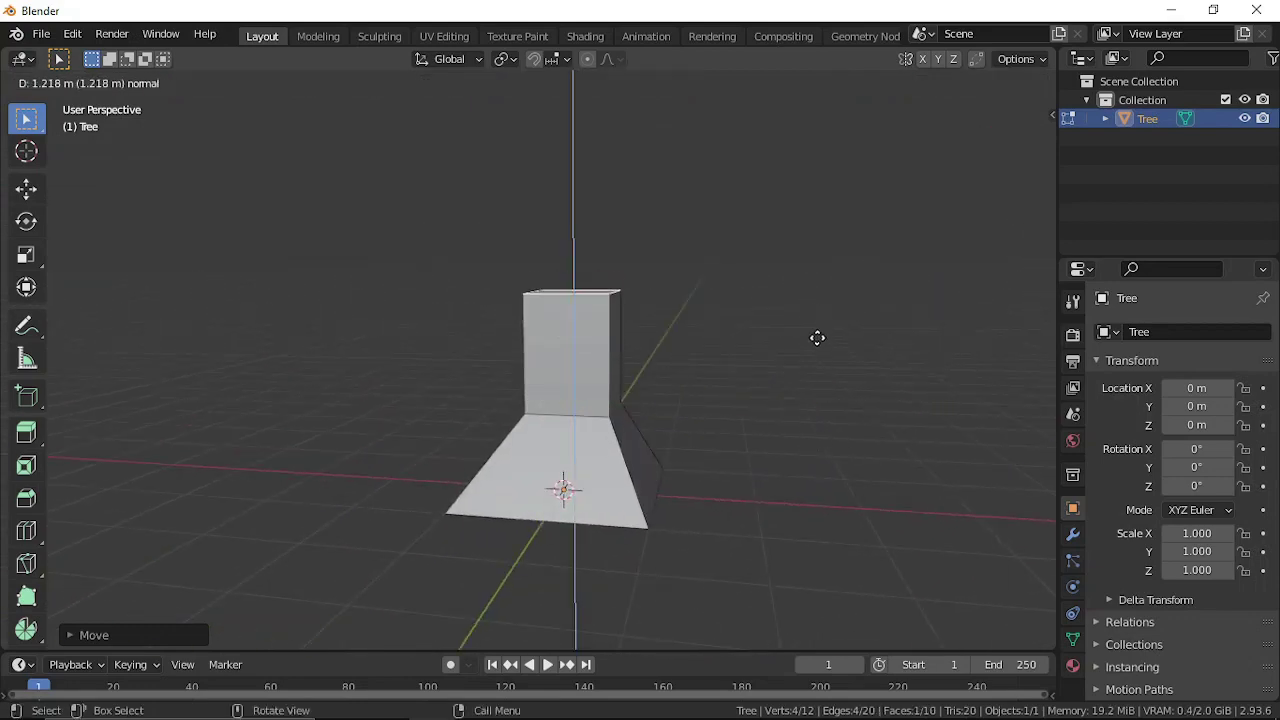
pyautogui.click(854, 404)
pyautogui.press('s')
pyautogui.click(766, 349)
pyautogui.press('e')
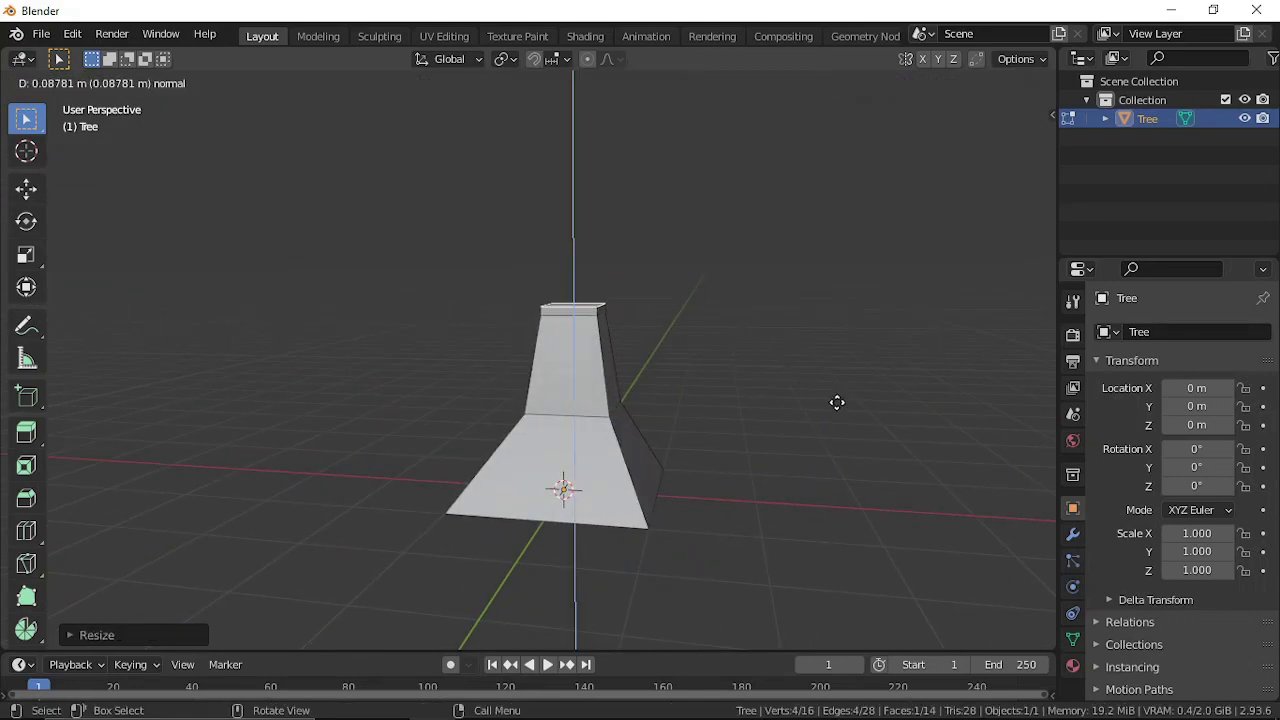
pyautogui.click(815, 260)
pyautogui.press('s')
pyautogui.click(745, 315)
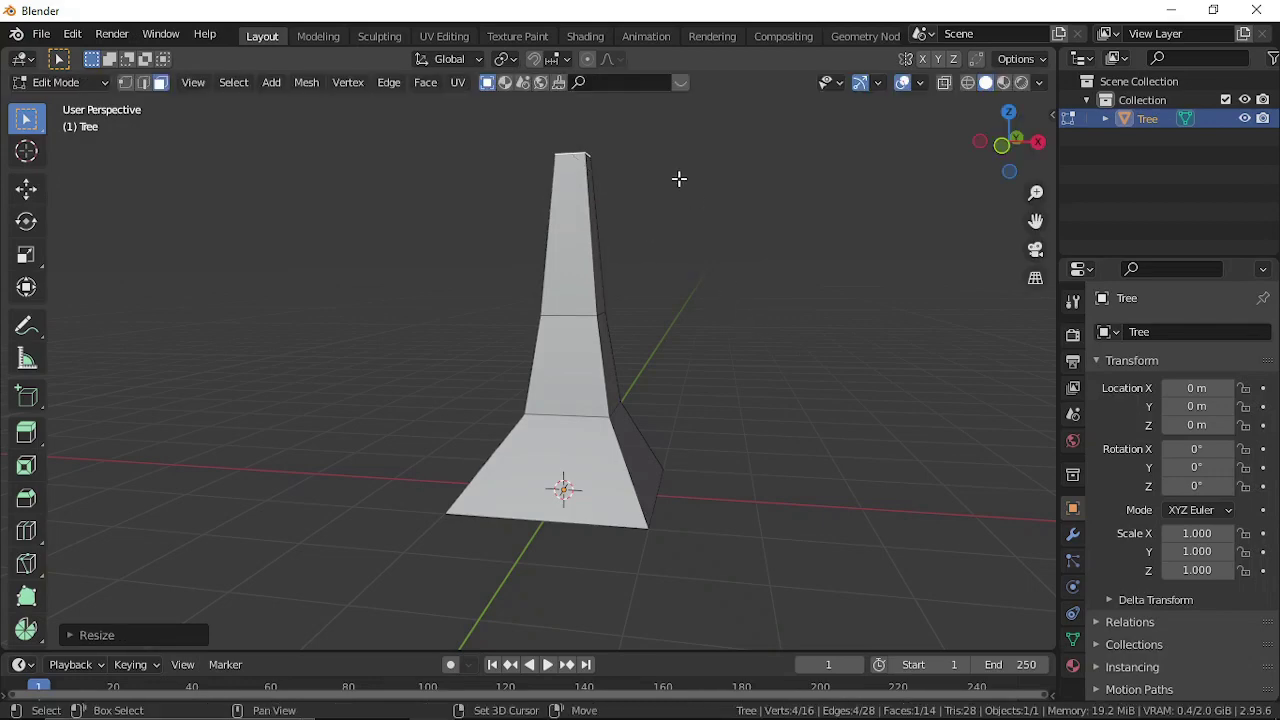
# Extrude one more trunk segment upward and shrink its top face to continue the taper
pyautogui.moveTo(680, 180); pyautogui.dragTo(708, 492, button='middle')
pyautogui.press('e')
pyautogui.click(760, 374)
pyautogui.press('s')
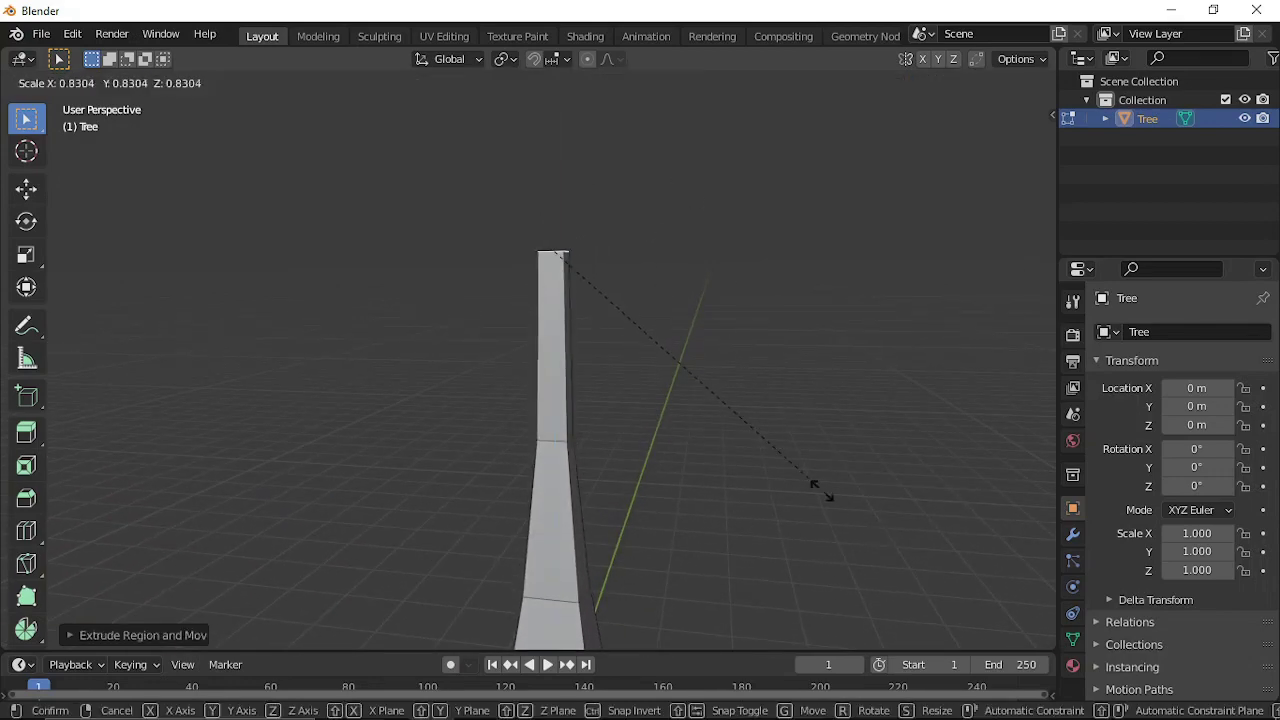
pyautogui.click(700, 413)
# Move the trunk's top face sideways and down so that the uppermost segment bends
pyautogui.moveTo(697, 414); pyautogui.dragTo(322, 354, button='middle')
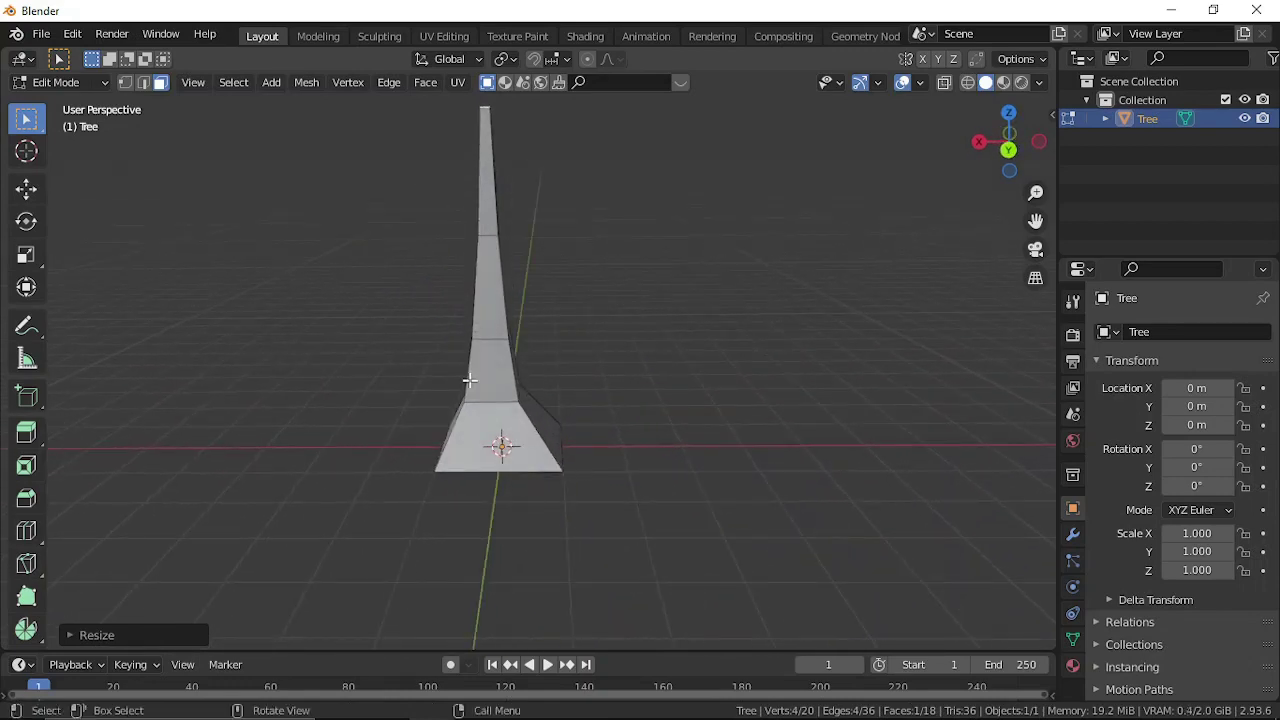
pyautogui.press('g')
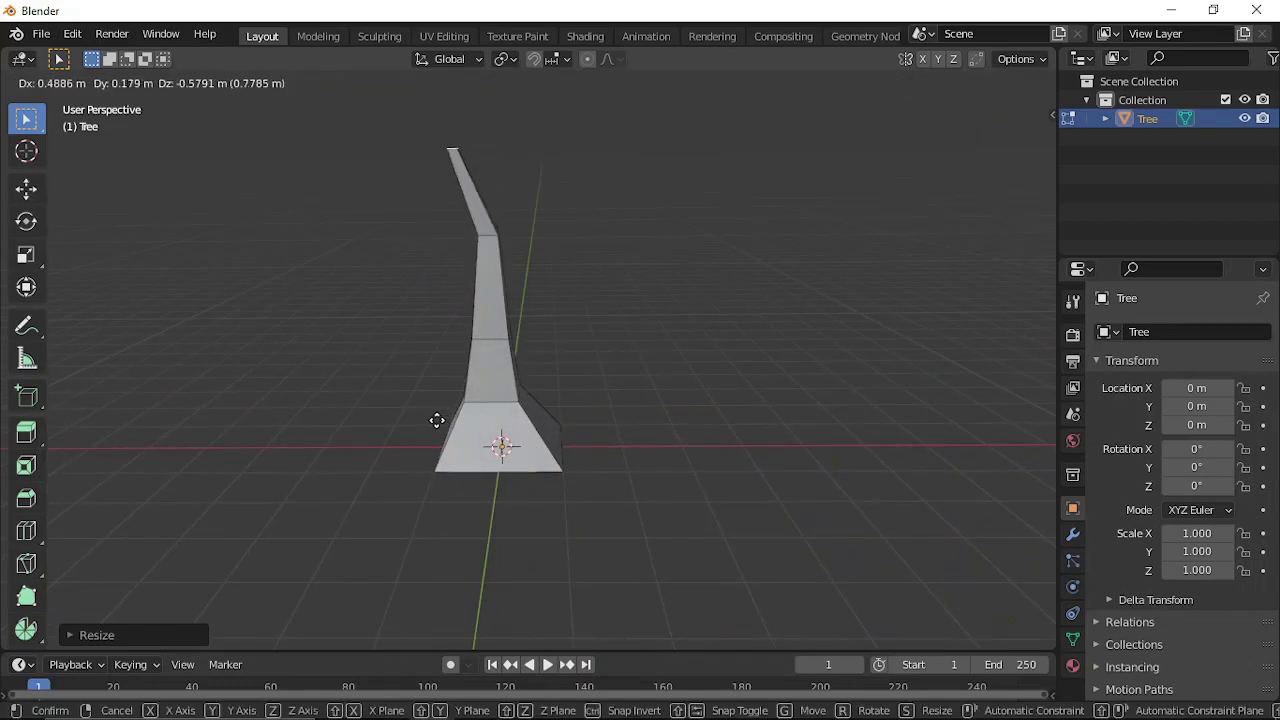
pyautogui.click(426, 438)
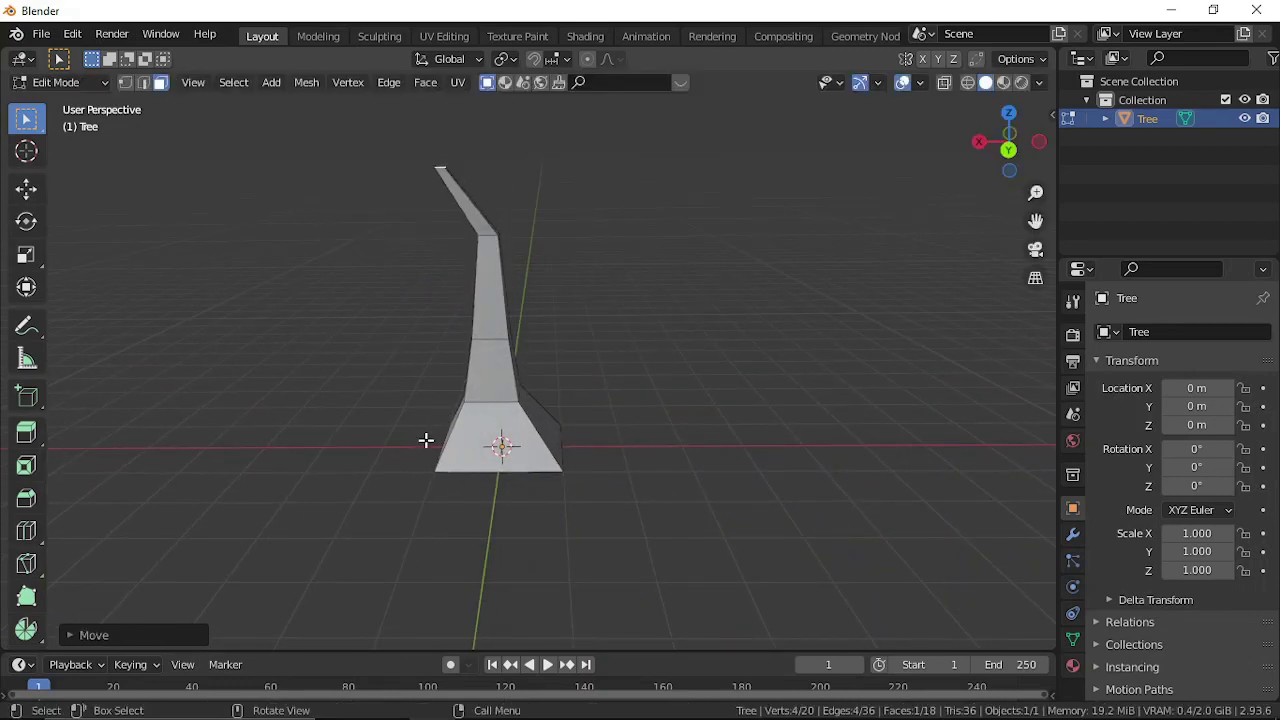
# Add a loop cut around the trunk segment just below the bend, sliding it toward the segment's lower end
pyautogui.moveTo(426, 438); pyautogui.dragTo(356, 397, button='middle')
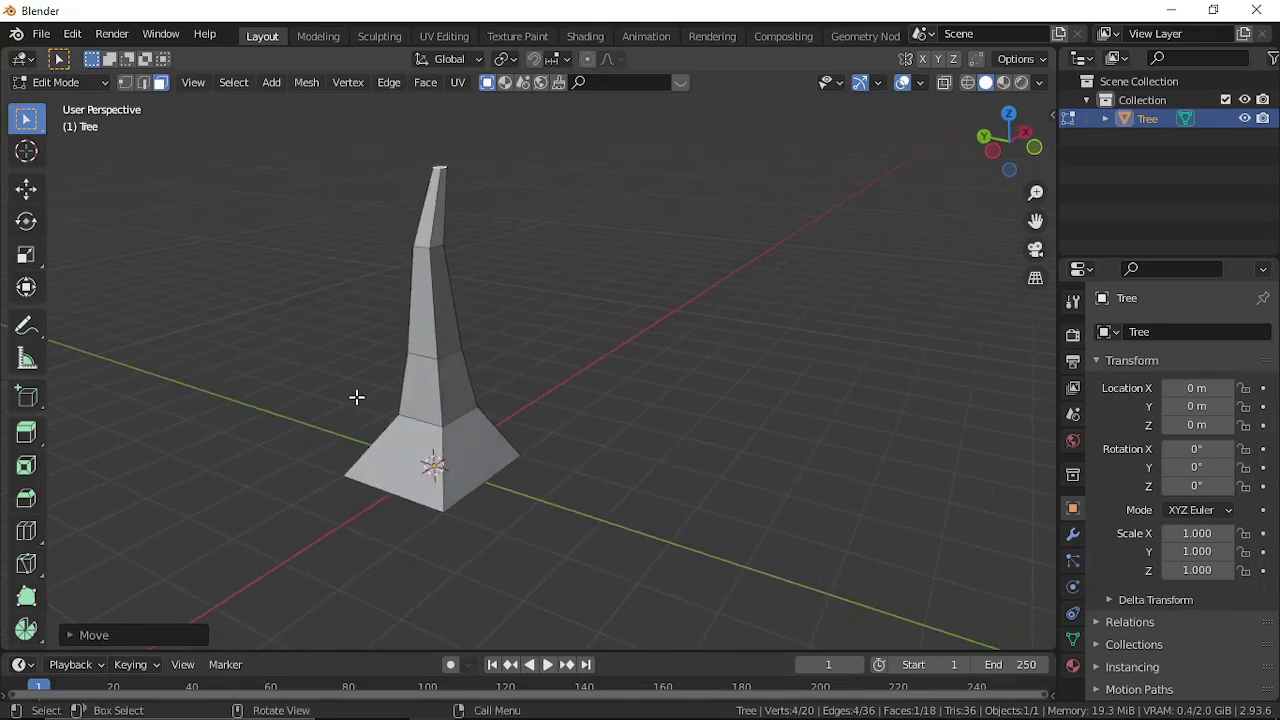
pyautogui.click(437, 327)
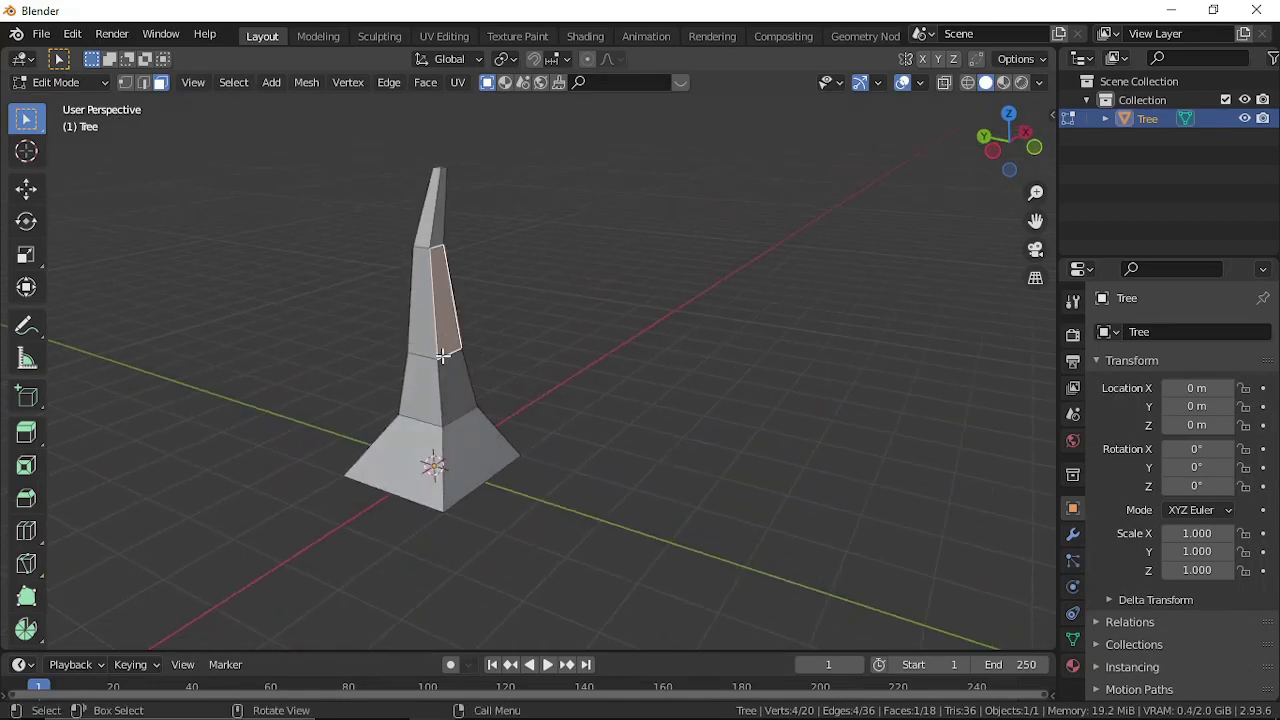
pyautogui.scroll(2, 482, 438)
pyautogui.moveTo(385, 421); pyautogui.dragTo(423, 347, button='middle')
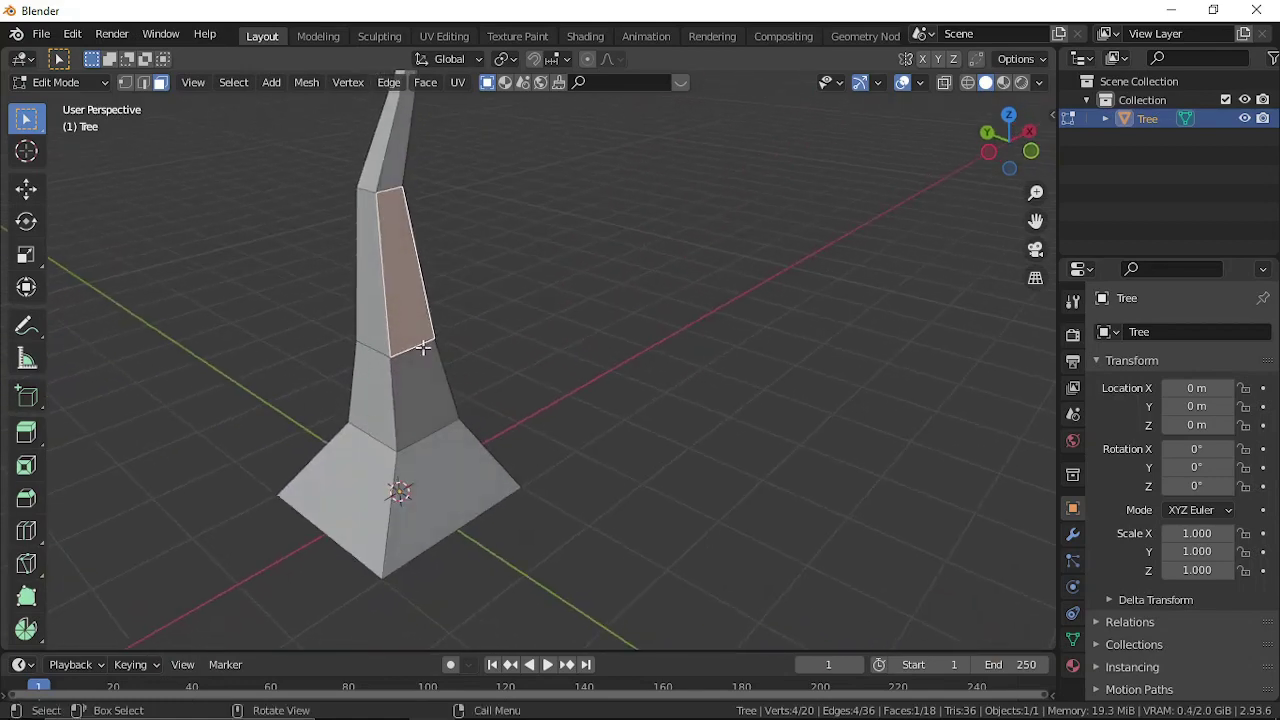
pyautogui.hotkey('ctrl', 'r')
pyautogui.click(387, 279)
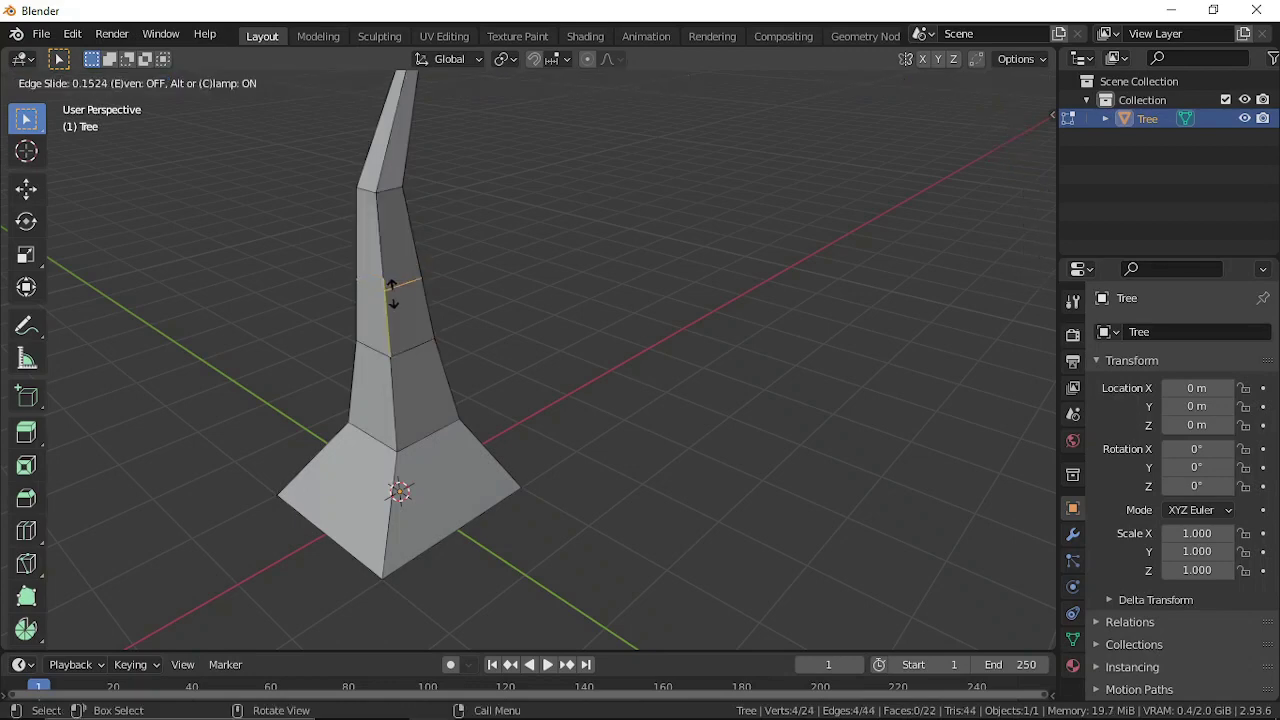
pyautogui.click(415, 310)
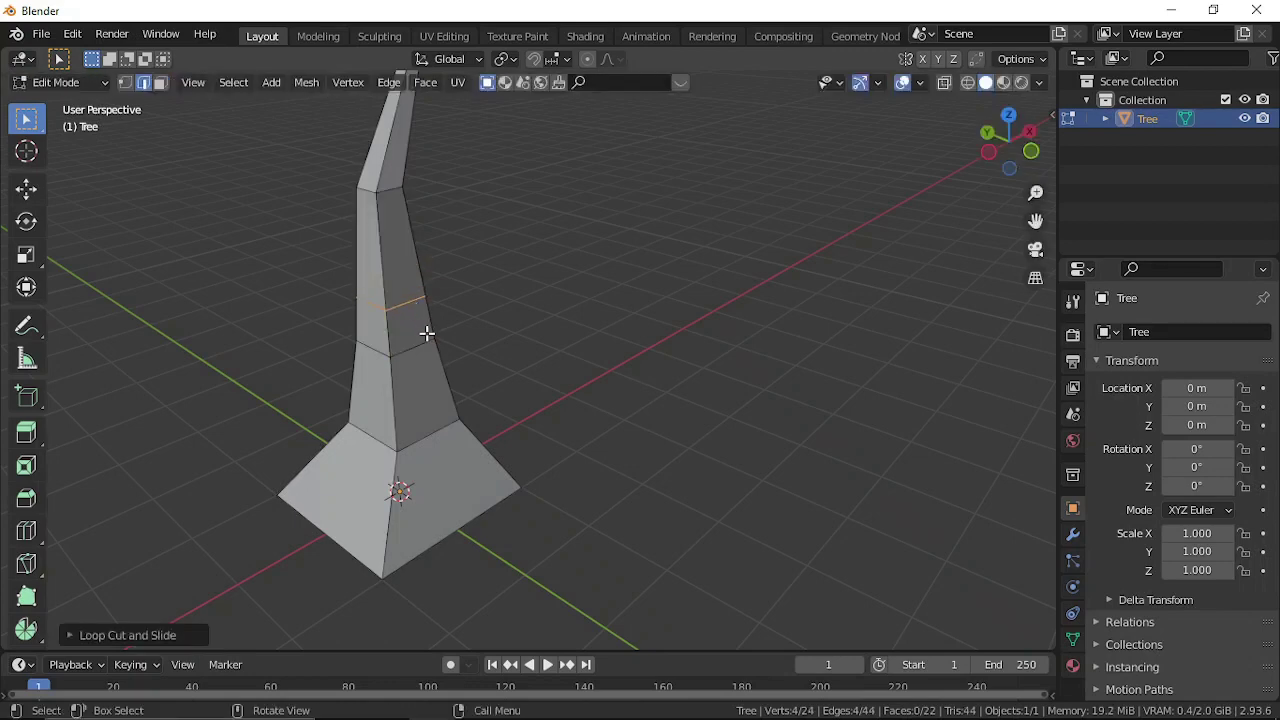
# Extrude the small side face just below the new loop about 0.13 m outward and scale it down as a branch base
pyautogui.press('3')
pyautogui.click(412, 330)
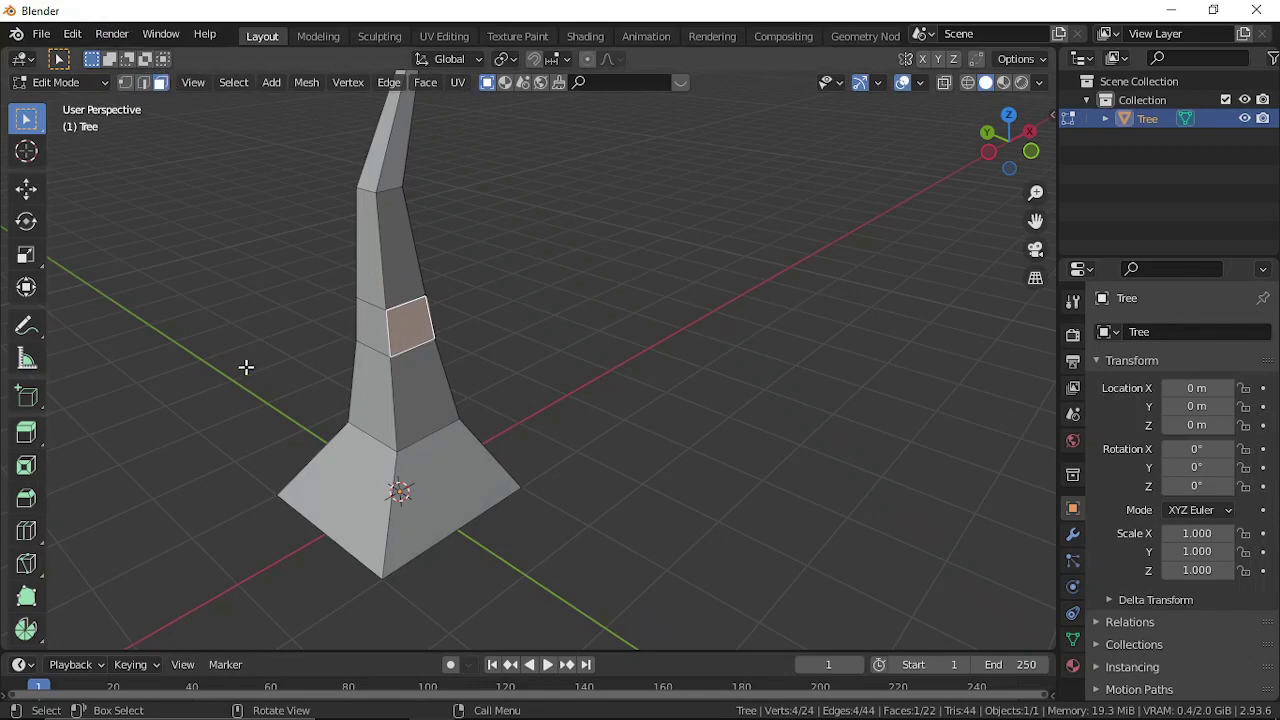
pyautogui.moveTo(246, 367); pyautogui.dragTo(356, 365, button='middle')
pyautogui.press('e')
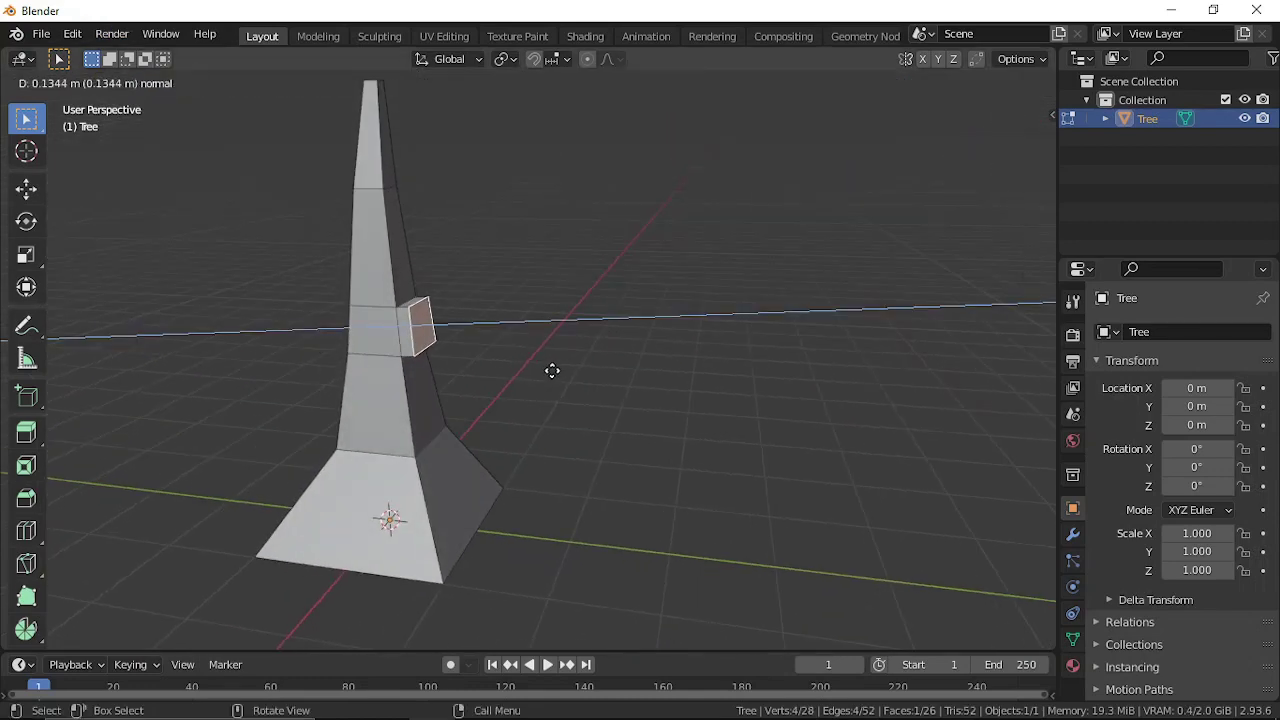
pyautogui.click(552, 370)
pyautogui.press('s')
pyautogui.click(633, 464)
# Extrude the branch about 0.55 m further out and scale its end face down
pyautogui.press('e')
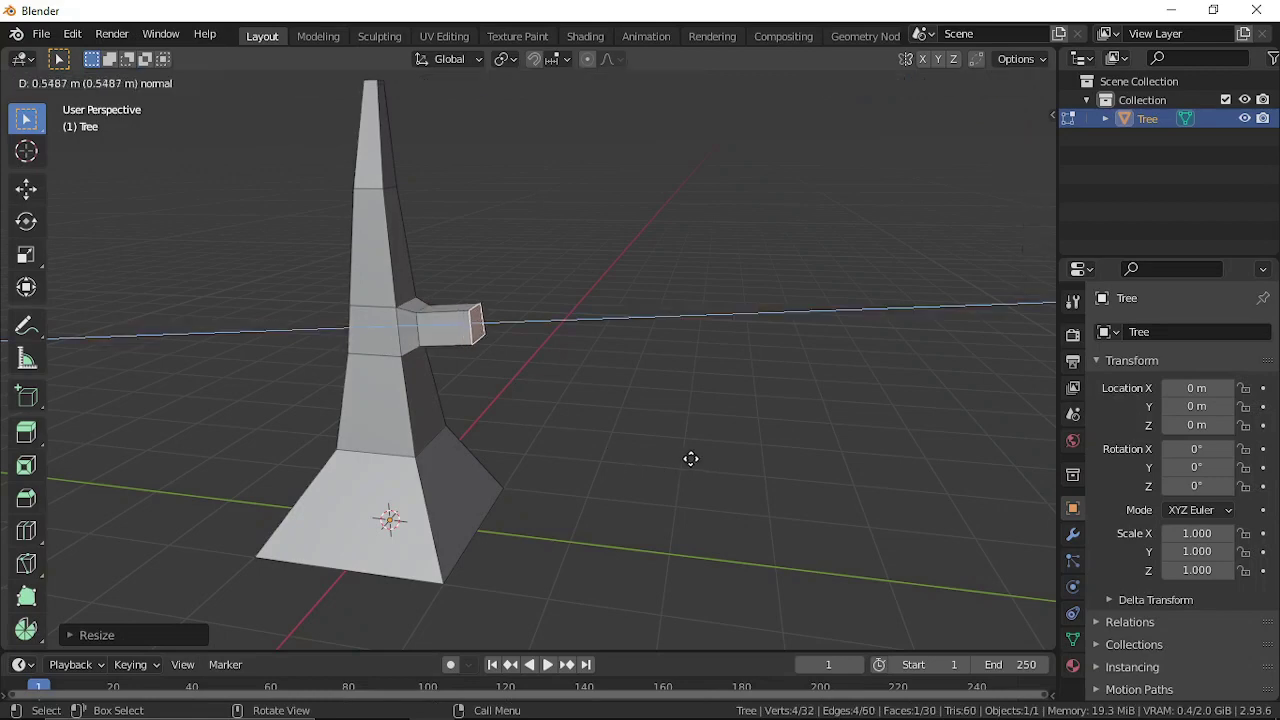
pyautogui.click(691, 458)
pyautogui.press('s')
pyautogui.click(579, 403)
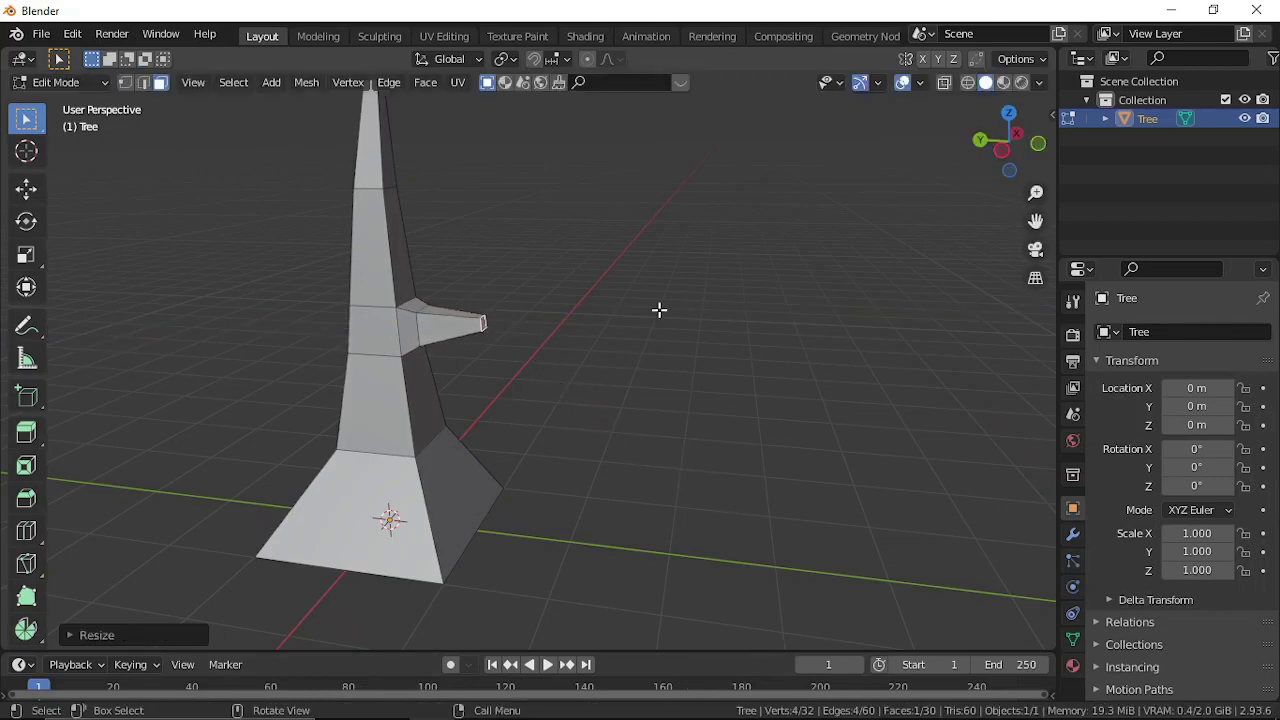
# Extrude the branch's end once more, shrink the tip and move it upward to bend the branch
pyautogui.press('e')
pyautogui.click(720, 346)
pyautogui.moveTo(691, 351); pyautogui.dragTo(722, 425, button='middle')
pyautogui.press('s')
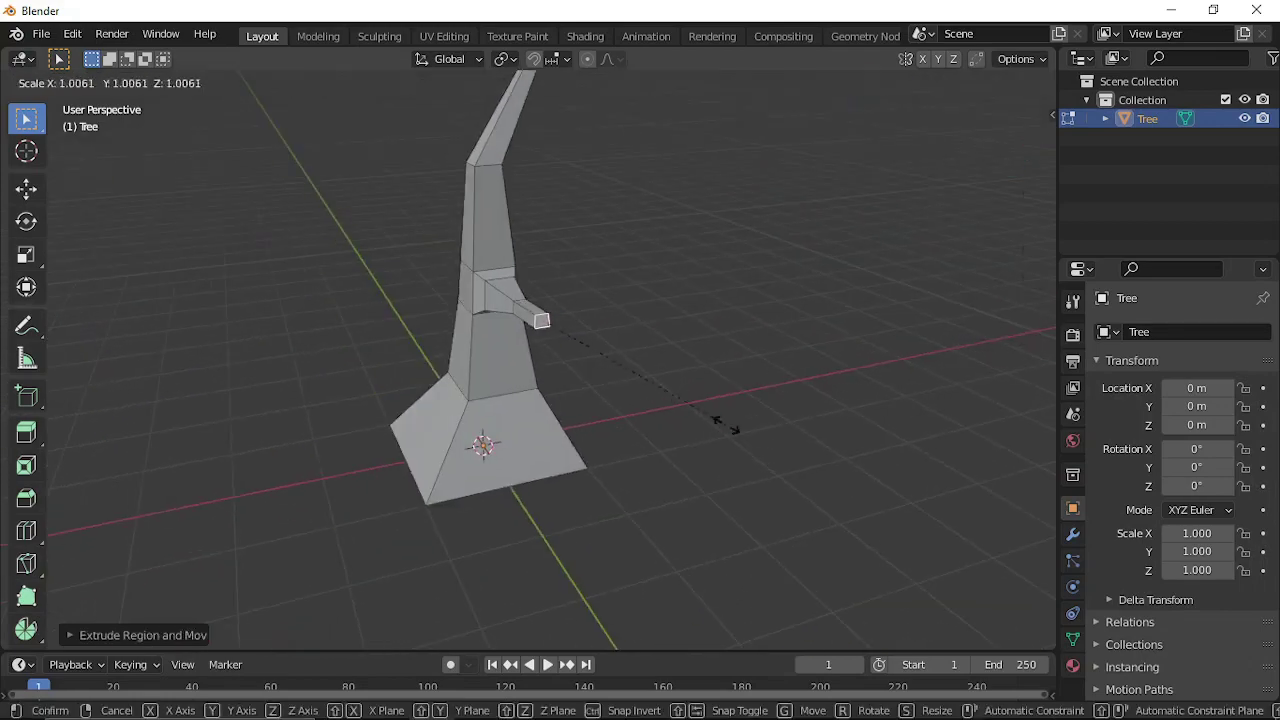
pyautogui.click(648, 380)
pyautogui.moveTo(694, 360); pyautogui.dragTo(615, 401, button='middle')
pyautogui.press('g')
pyautogui.click(624, 411)
# With the Knife tool, cut a closed five-sided outline across the trunk's corner edge in the segment below the bend
pyautogui.click(612, 400)
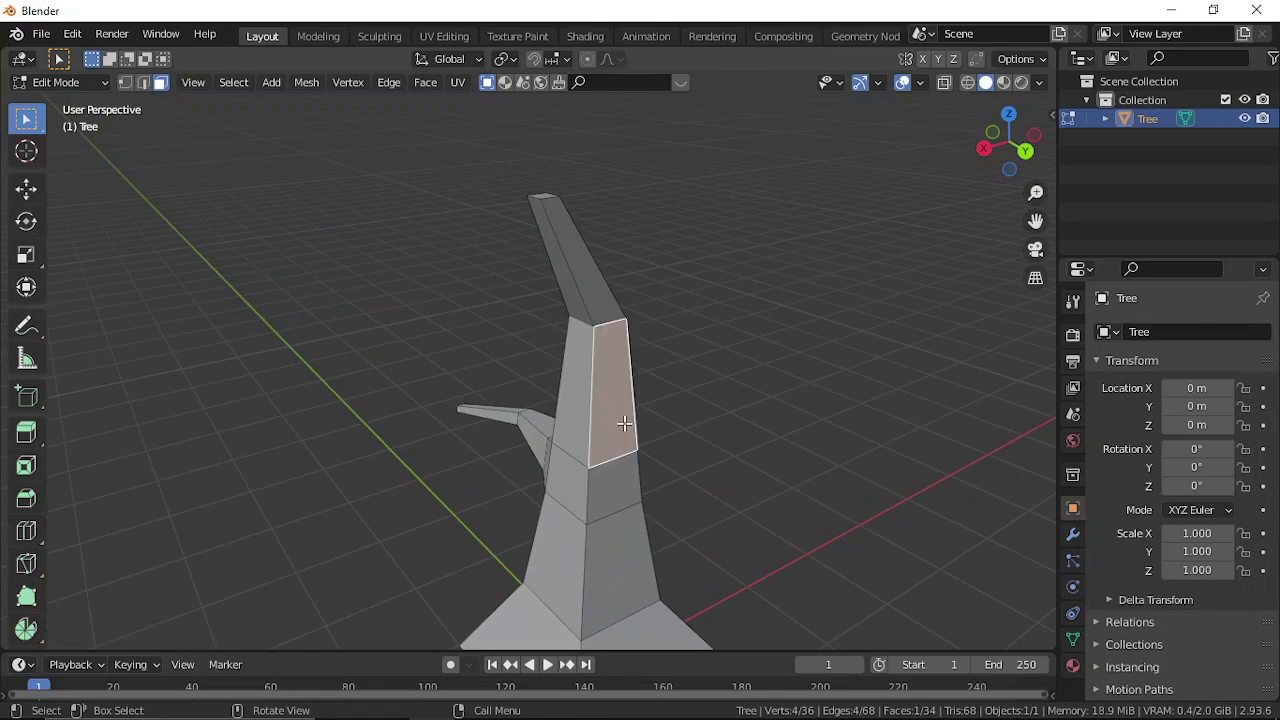
pyautogui.moveTo(684, 449); pyautogui.dragTo(497, 366, button='middle')
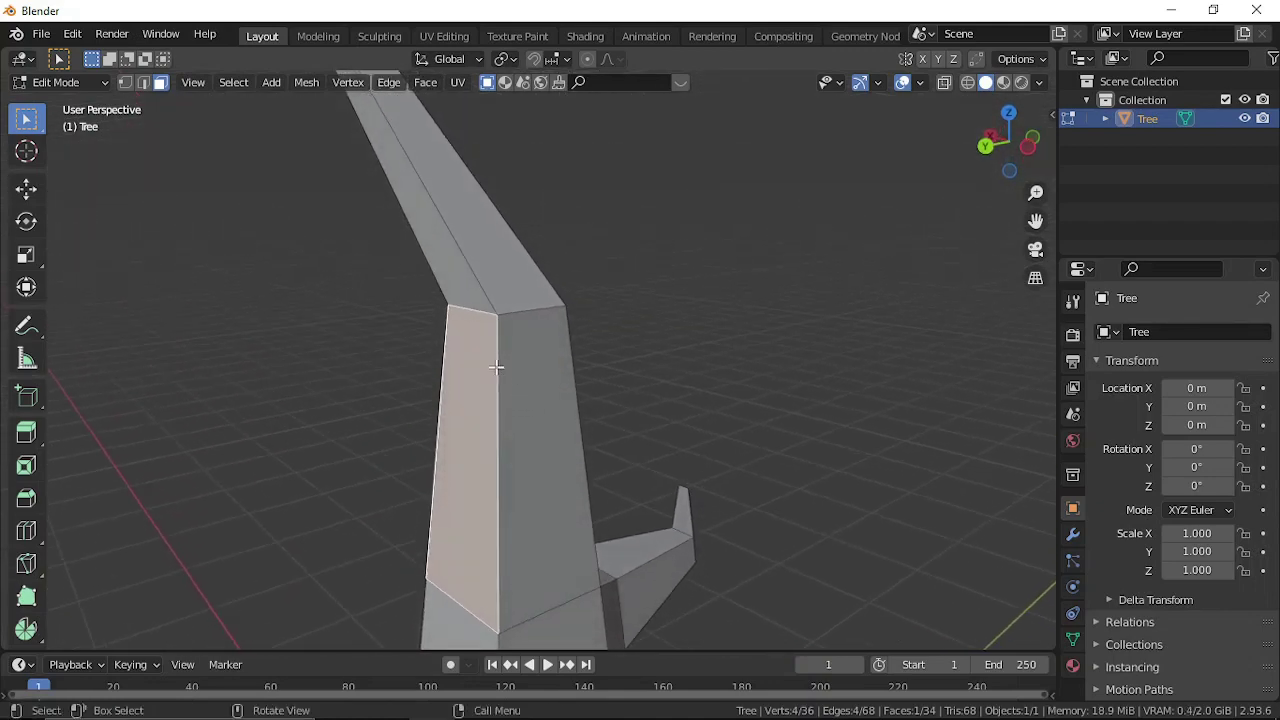
pyautogui.press('k')
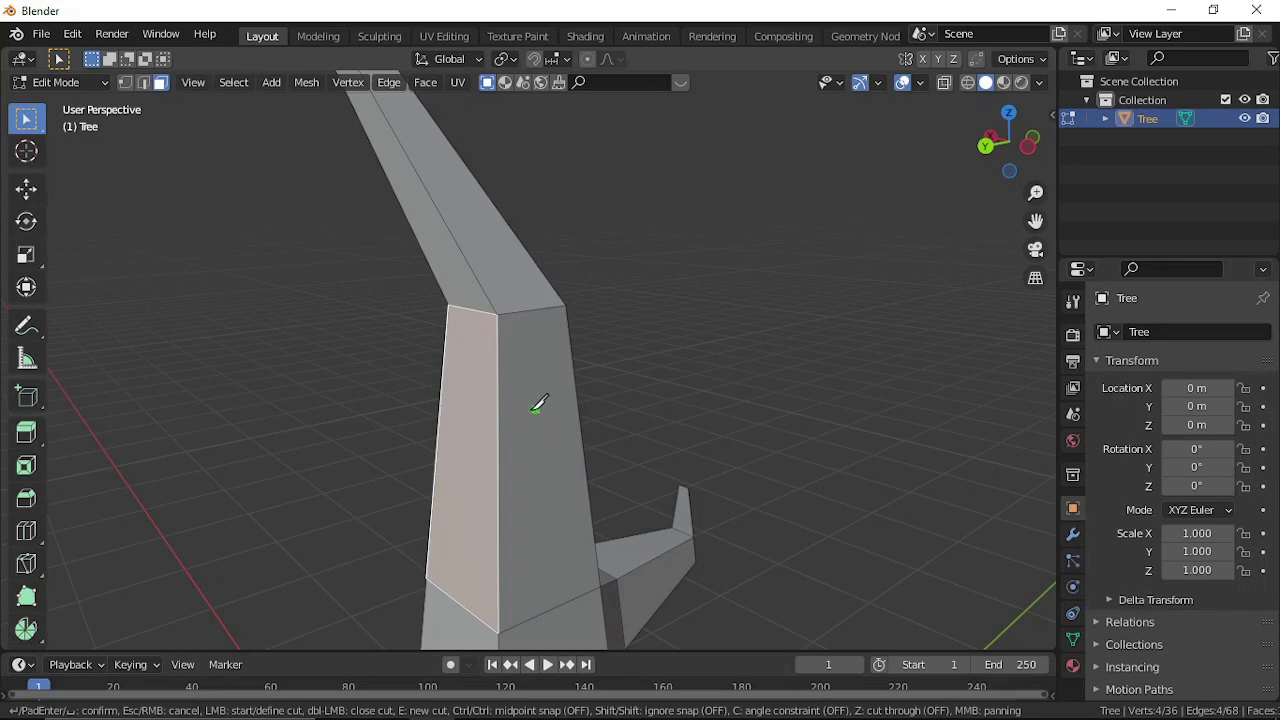
pyautogui.click(538, 405)
pyautogui.click(479, 464)
pyautogui.click(538, 405)
pyautogui.press('Return')
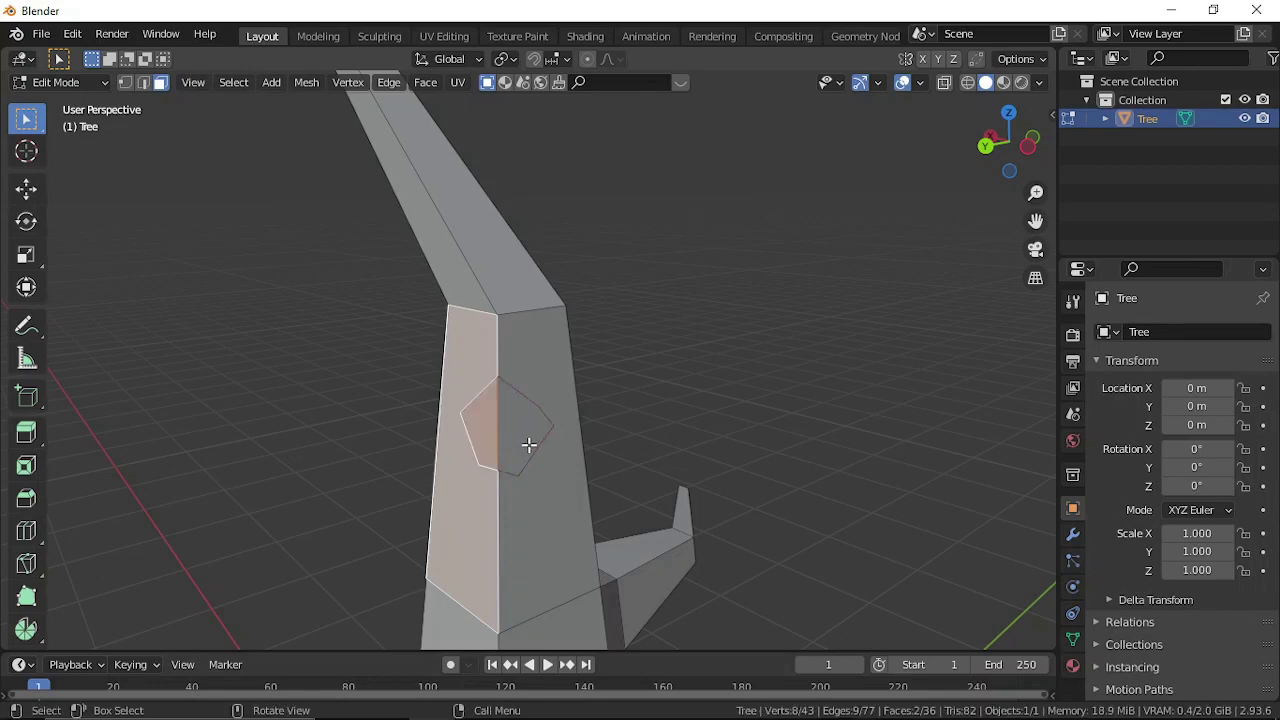
# Extrude the two faces inside the knife-cut outline outward, scale the end down and move it up as a second branch
pyautogui.moveTo(528, 444); pyautogui.dragTo(608, 494, button='middle')
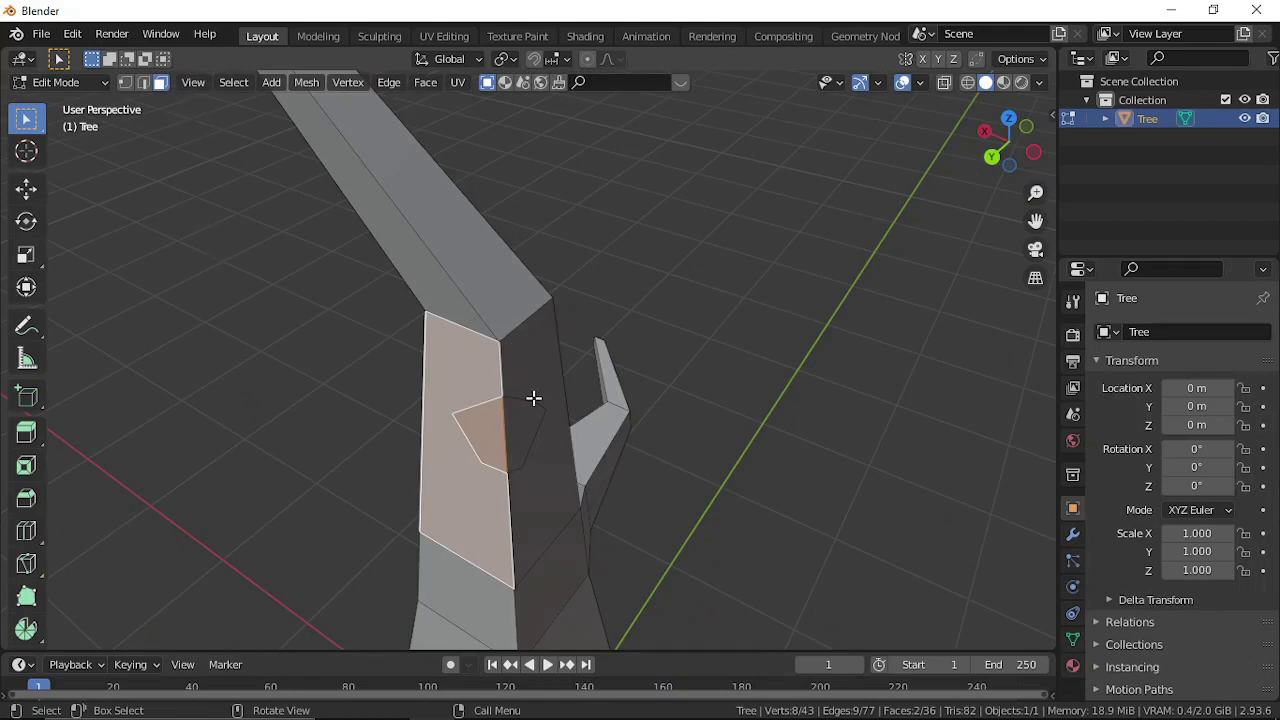
pyautogui.click(539, 429)
pyautogui.keyDown('shift'); pyautogui.click(484, 439); pyautogui.keyUp('shift')
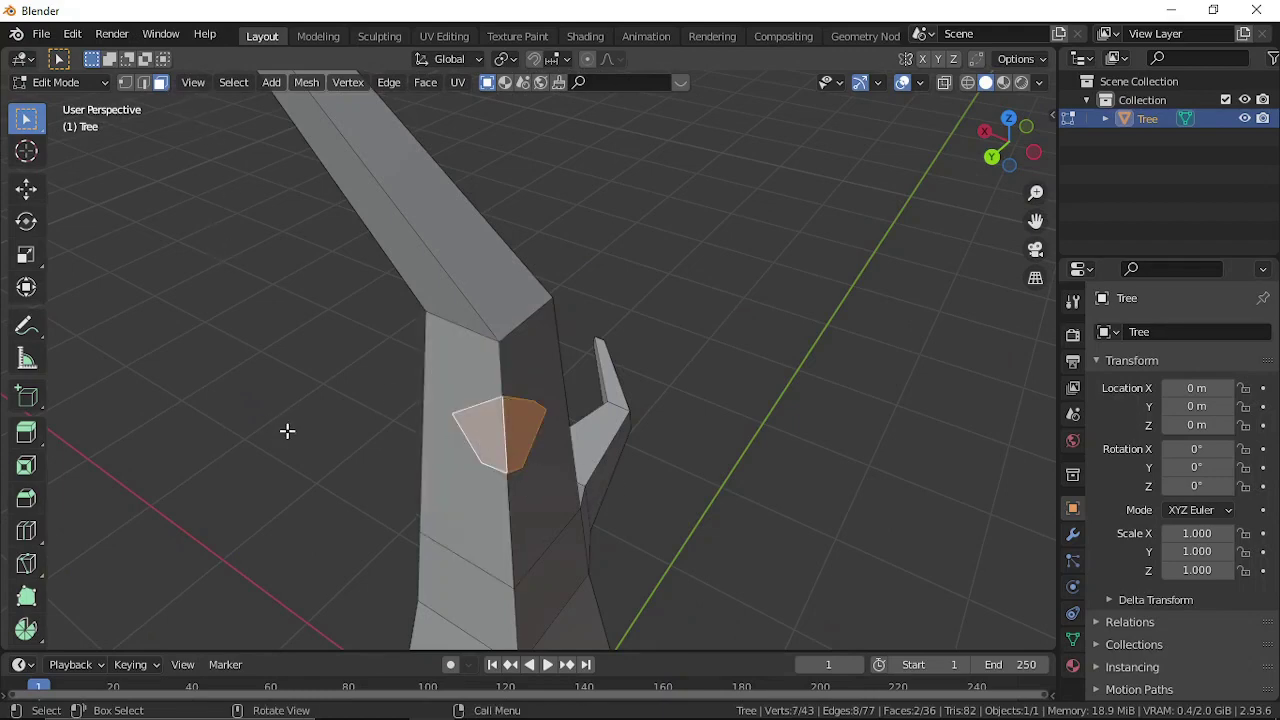
pyautogui.moveTo(287, 431); pyautogui.dragTo(500, 380, button='middle')
pyautogui.press('e')
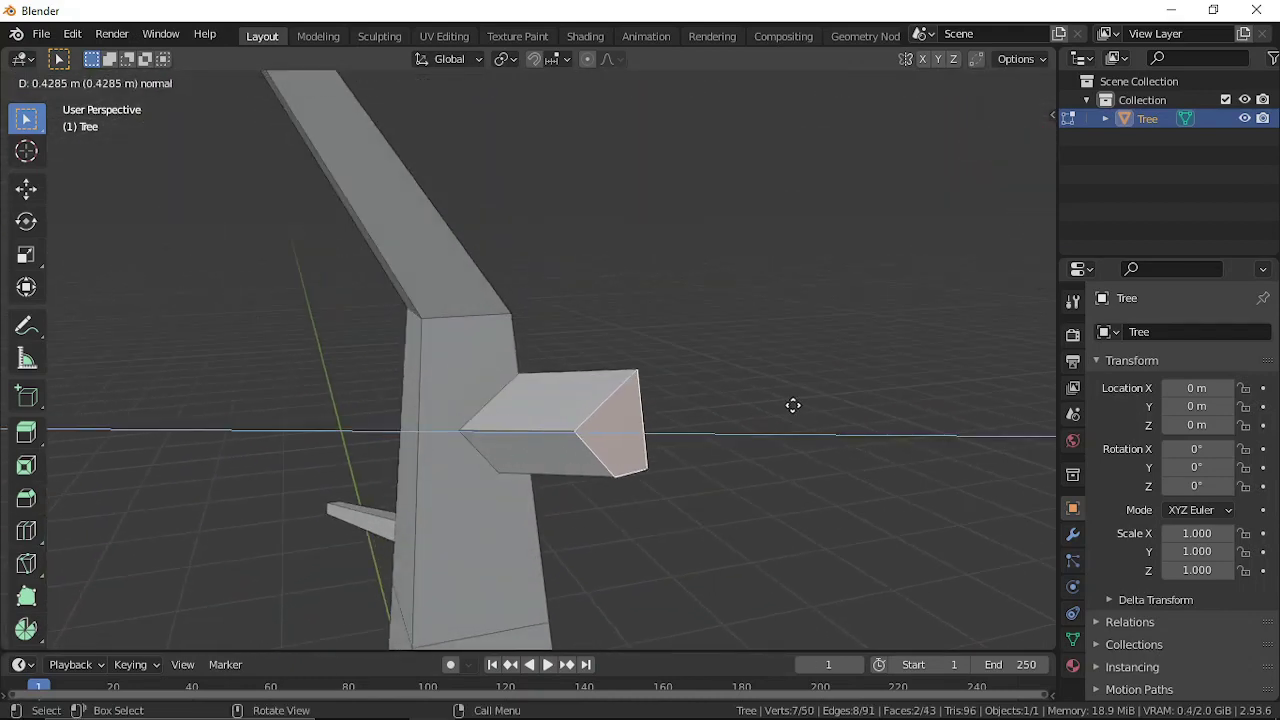
pyautogui.click(794, 458)
pyautogui.press('s')
pyautogui.click(689, 466)
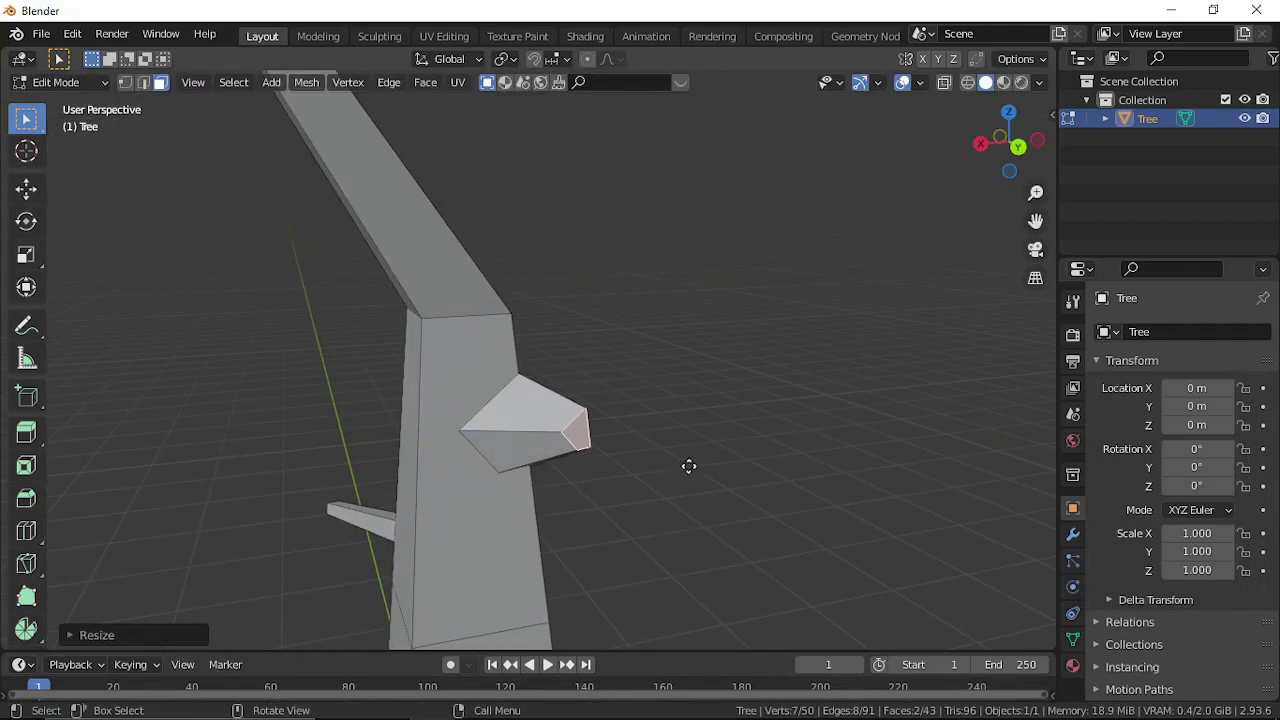
pyautogui.press('g')
pyautogui.click(672, 426)
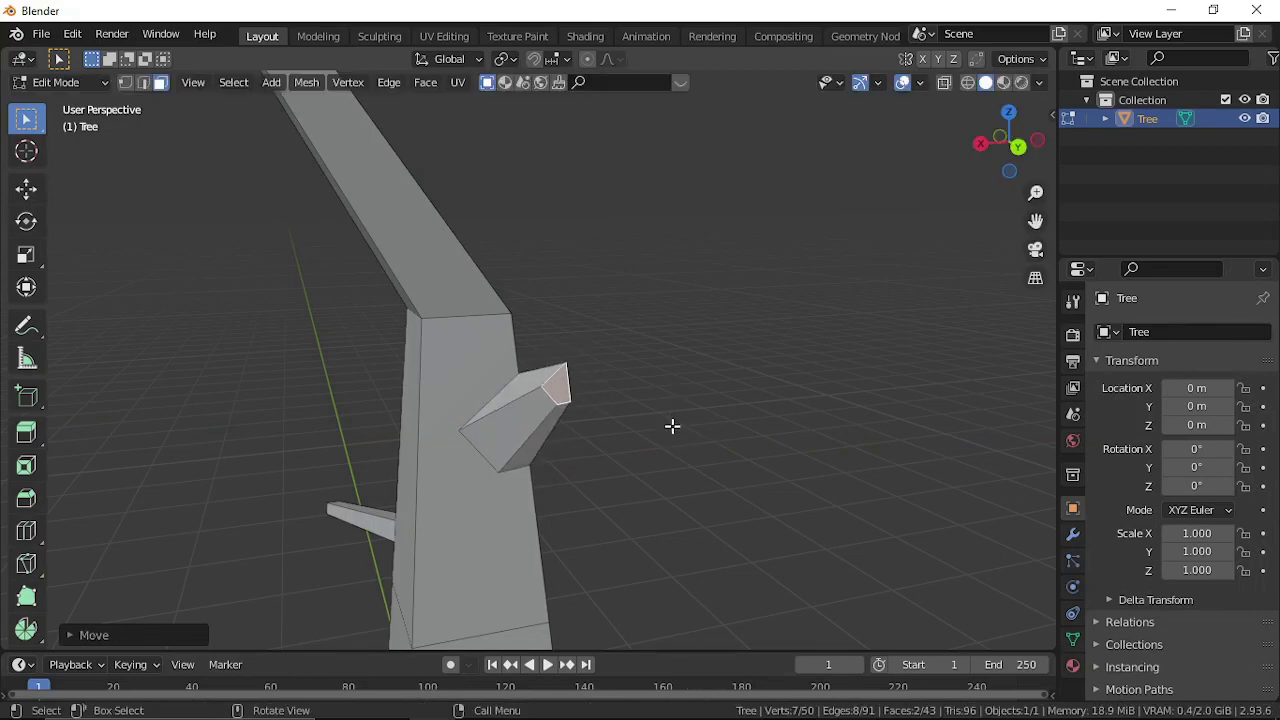
# Extrude a longer segment from the second branch's end and scale its tip down
pyautogui.press('e')
pyautogui.click(656, 374)
pyautogui.press('e')
pyautogui.click(833, 298)
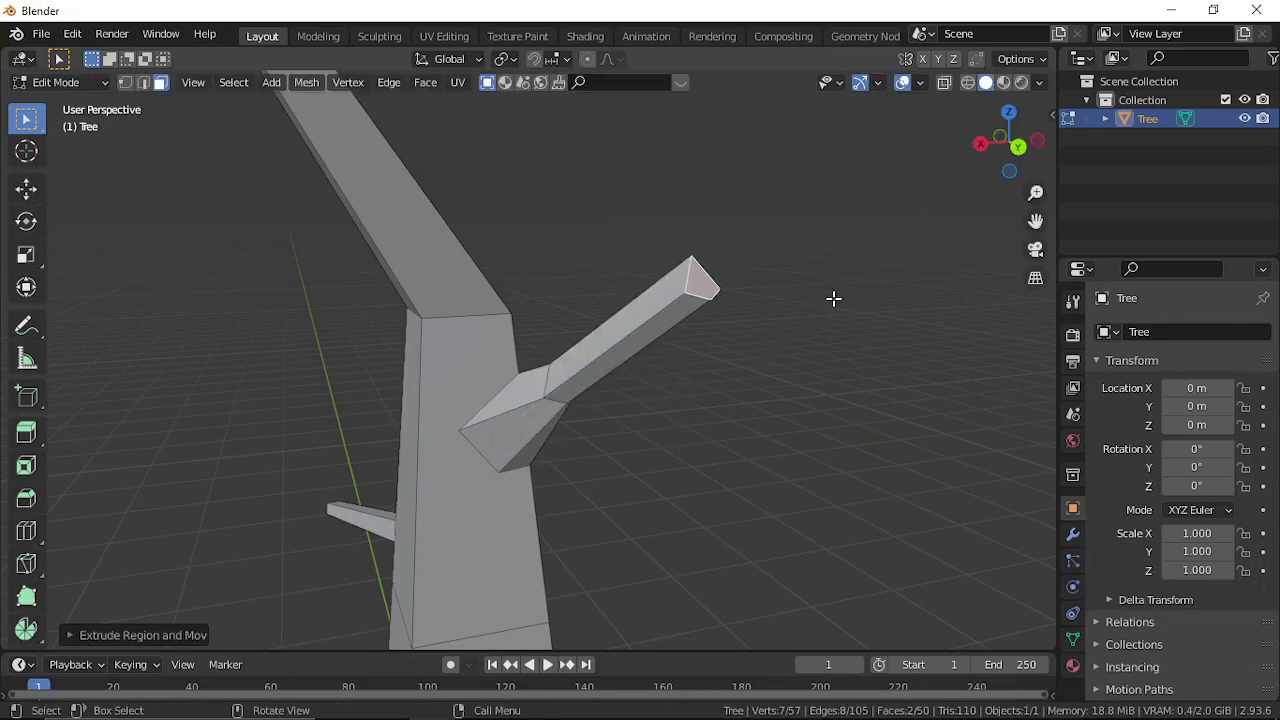
pyautogui.press('s')
pyautogui.click(766, 380)
# Reposition the second branch's tip from two viewing angles to change the branch's direction and shorten it
pyautogui.moveTo(766, 380); pyautogui.dragTo(556, 521, button='middle')
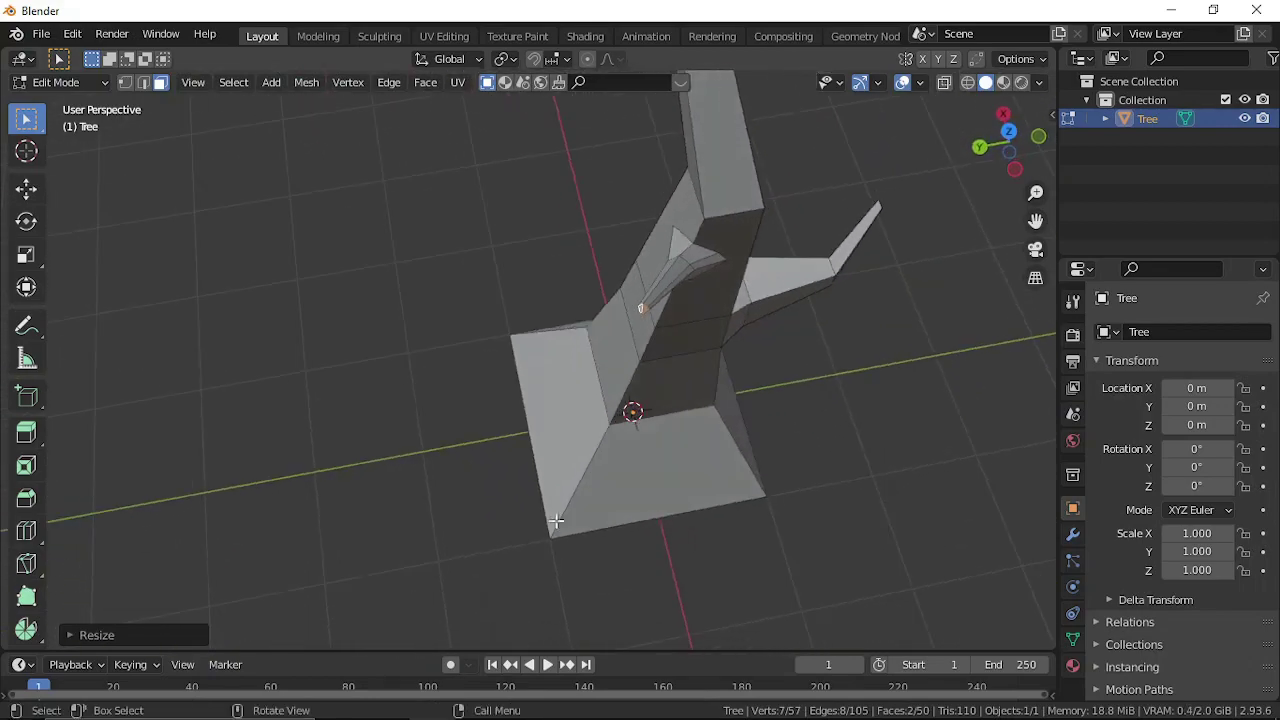
pyautogui.press('g')
pyautogui.click(600, 457)
pyautogui.moveTo(697, 408); pyautogui.dragTo(562, 287, button='middle')
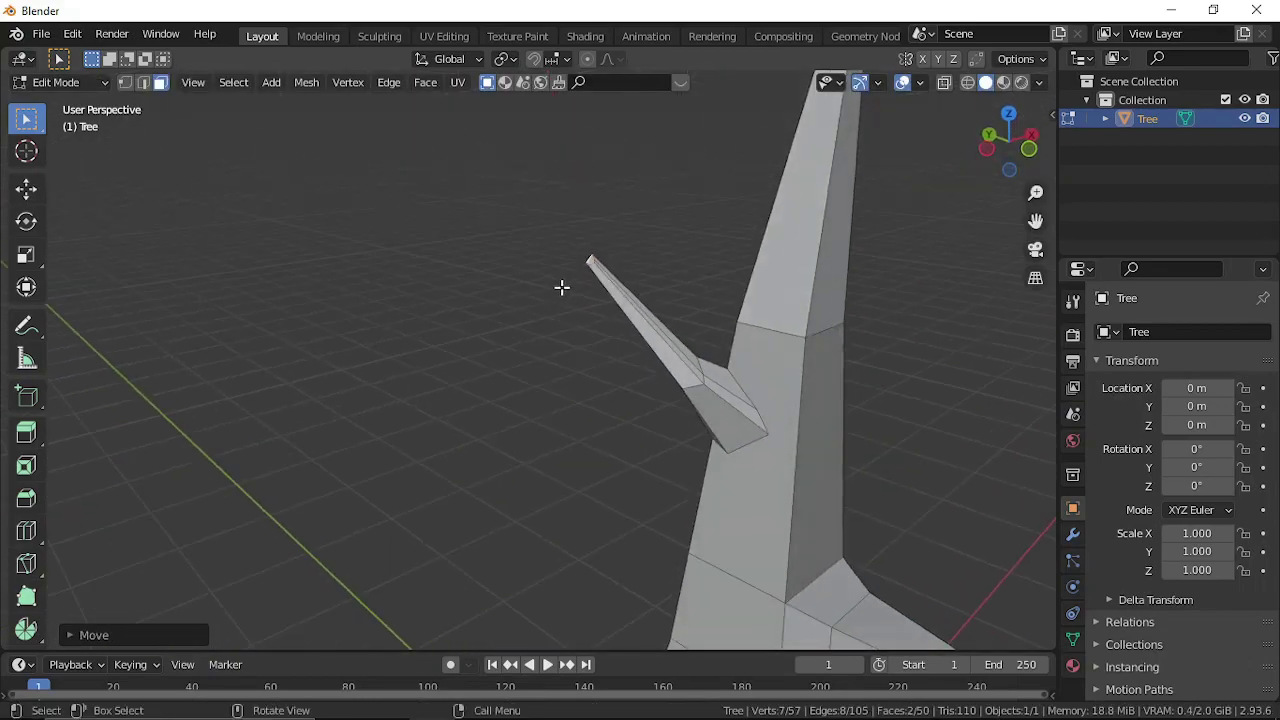
pyautogui.press('g')
pyautogui.click(608, 390)
# Extrude the second branch's tip about 0.36 m further and scale the new end down to a thin point
pyautogui.press('e')
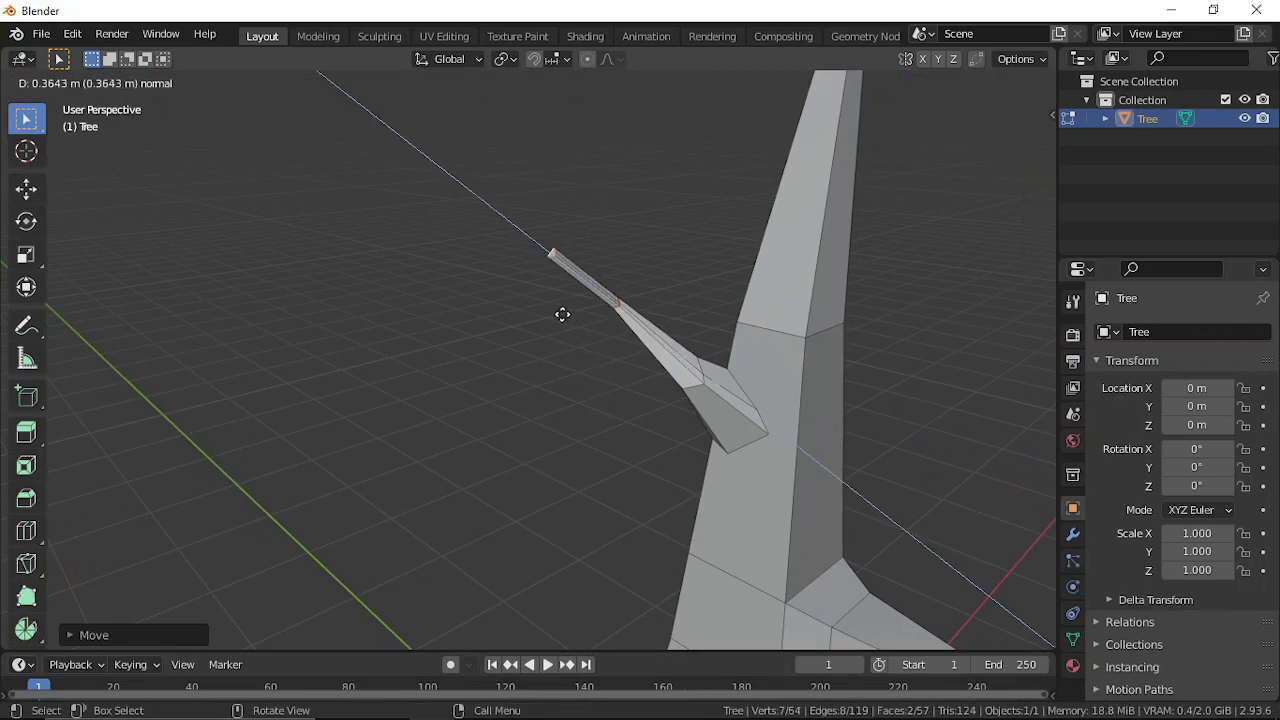
pyautogui.click(562, 314)
pyautogui.press('s')
pyautogui.click(663, 405)
# Scale the trunk's topmost end face down slightly and move it inward toward the trunk
pyautogui.moveTo(663, 405); pyautogui.dragTo(607, 498, button='middle')
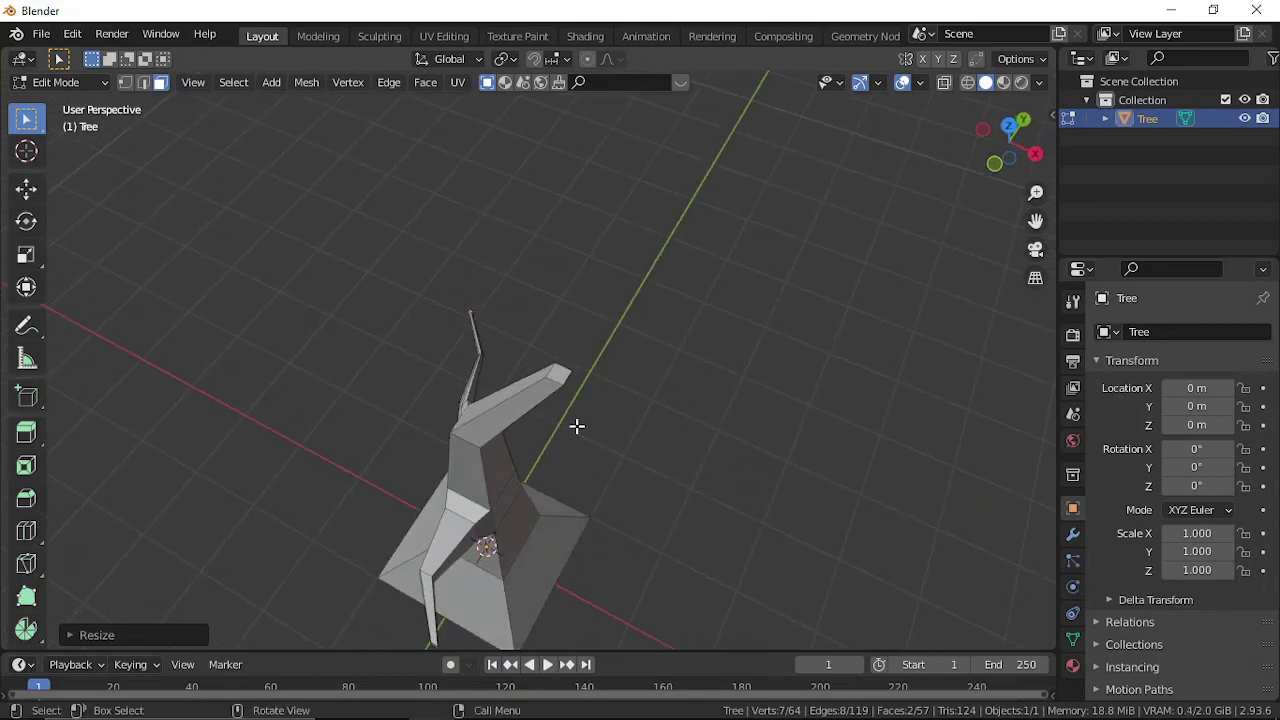
pyautogui.click(565, 373)
pyautogui.press('s')
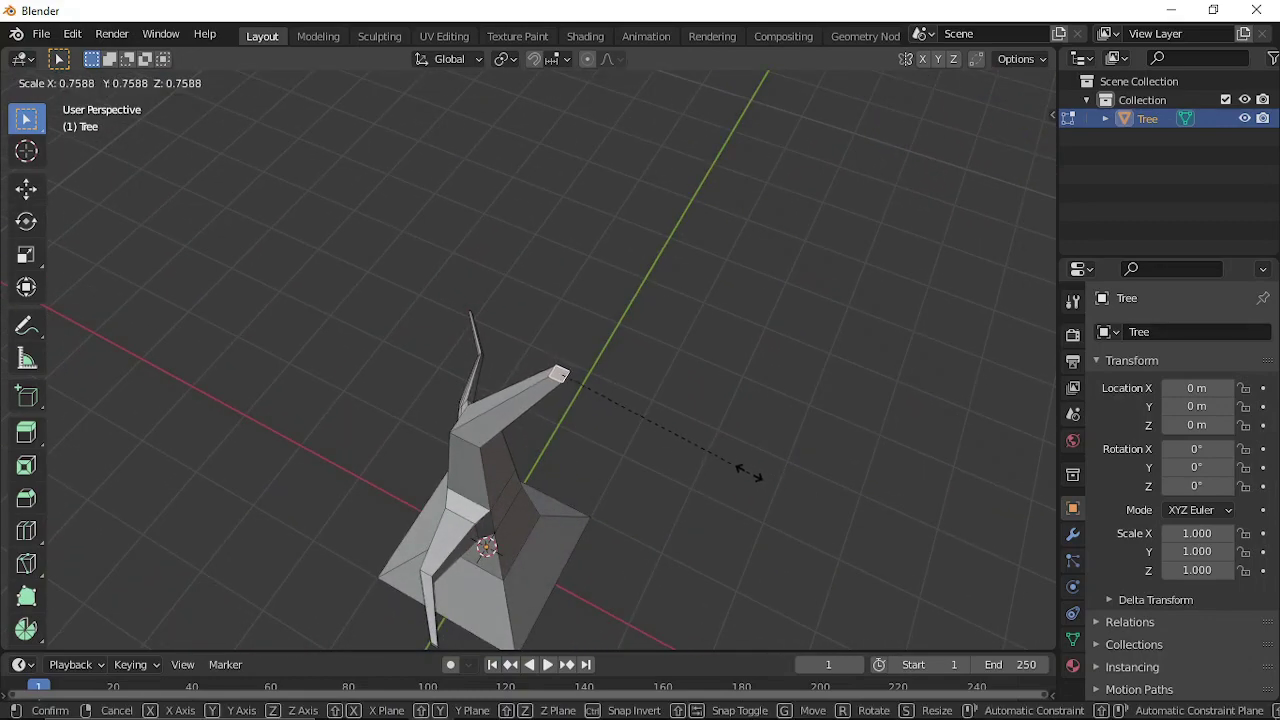
pyautogui.click(737, 465)
pyautogui.press('g')
pyautogui.click(720, 491)
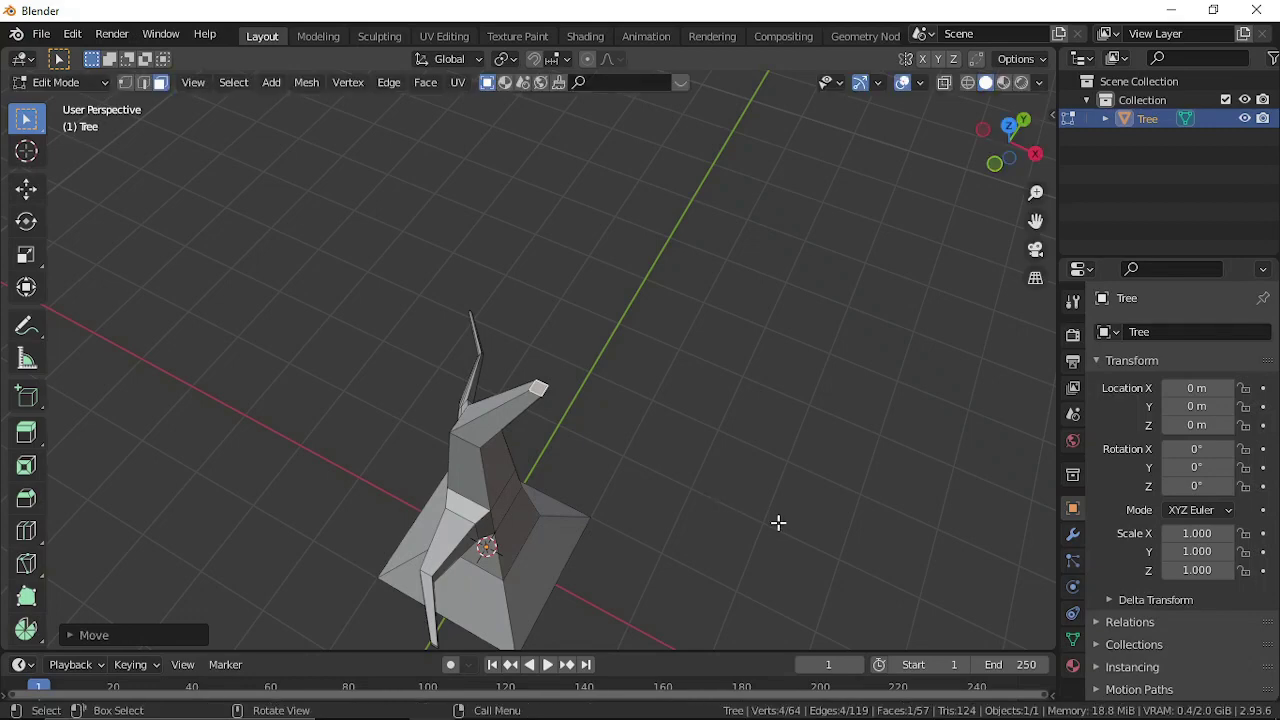
# Add an ico sphere to the tree mesh and move it up beside the upper branch
pyautogui.moveTo(777, 520); pyautogui.dragTo(417, 309, button='middle')
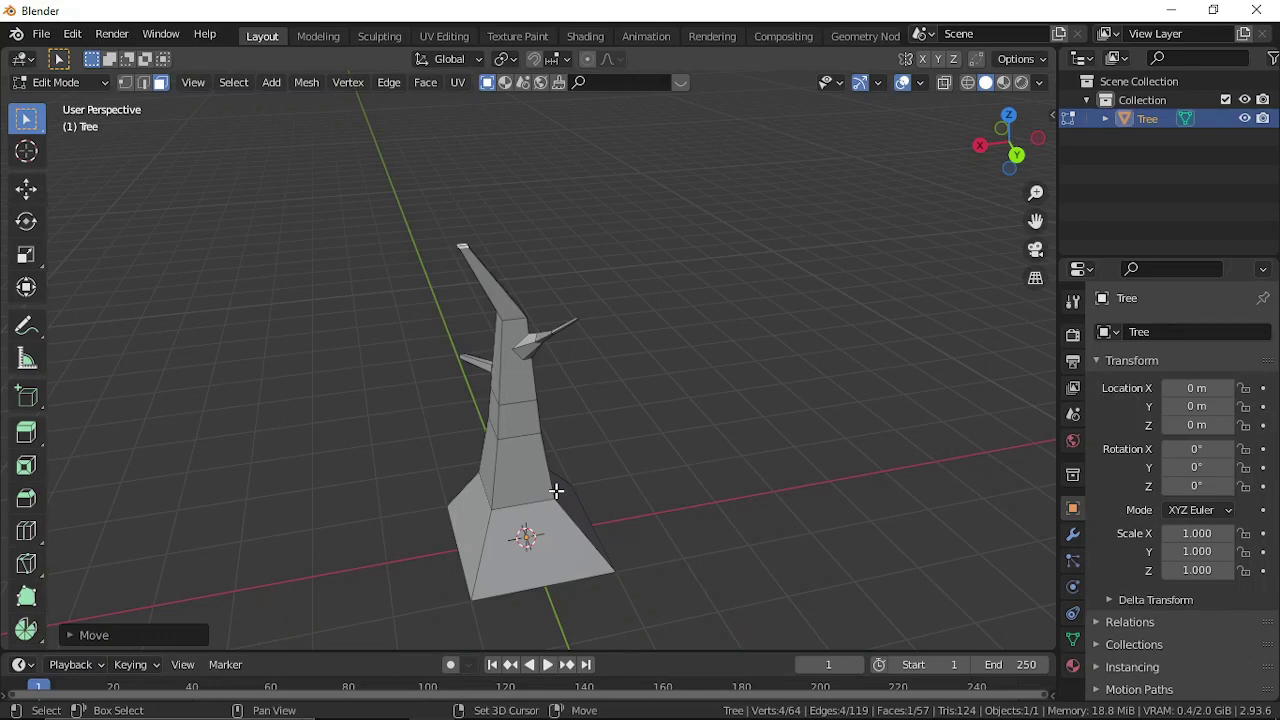
pyautogui.hotkey('shift', 'a')
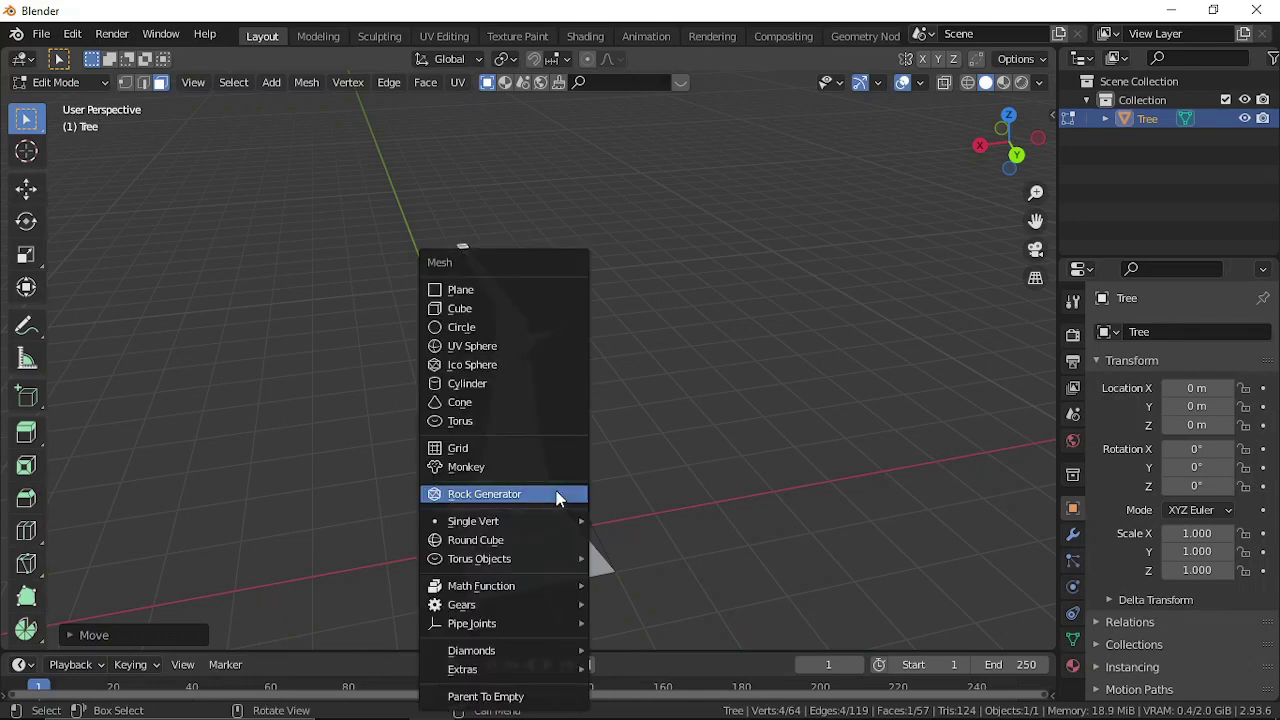
pyautogui.click(482, 366)
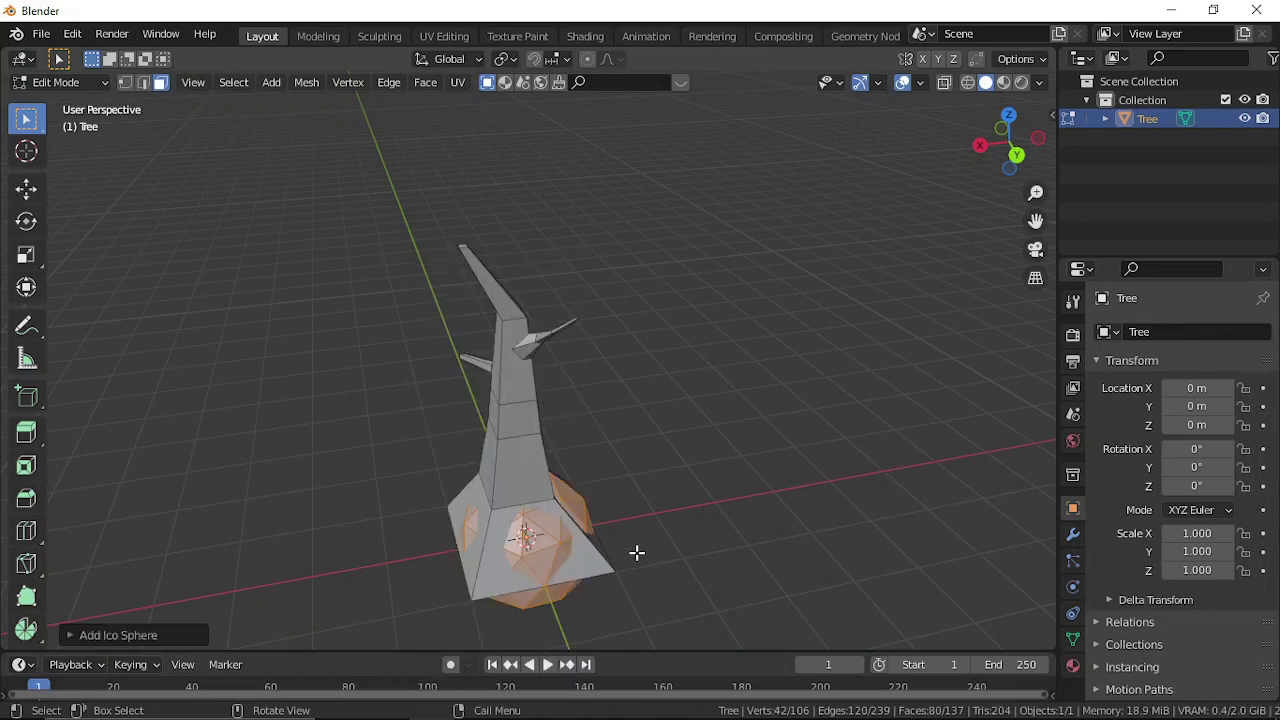
pyautogui.press('g')
pyautogui.click(686, 380)
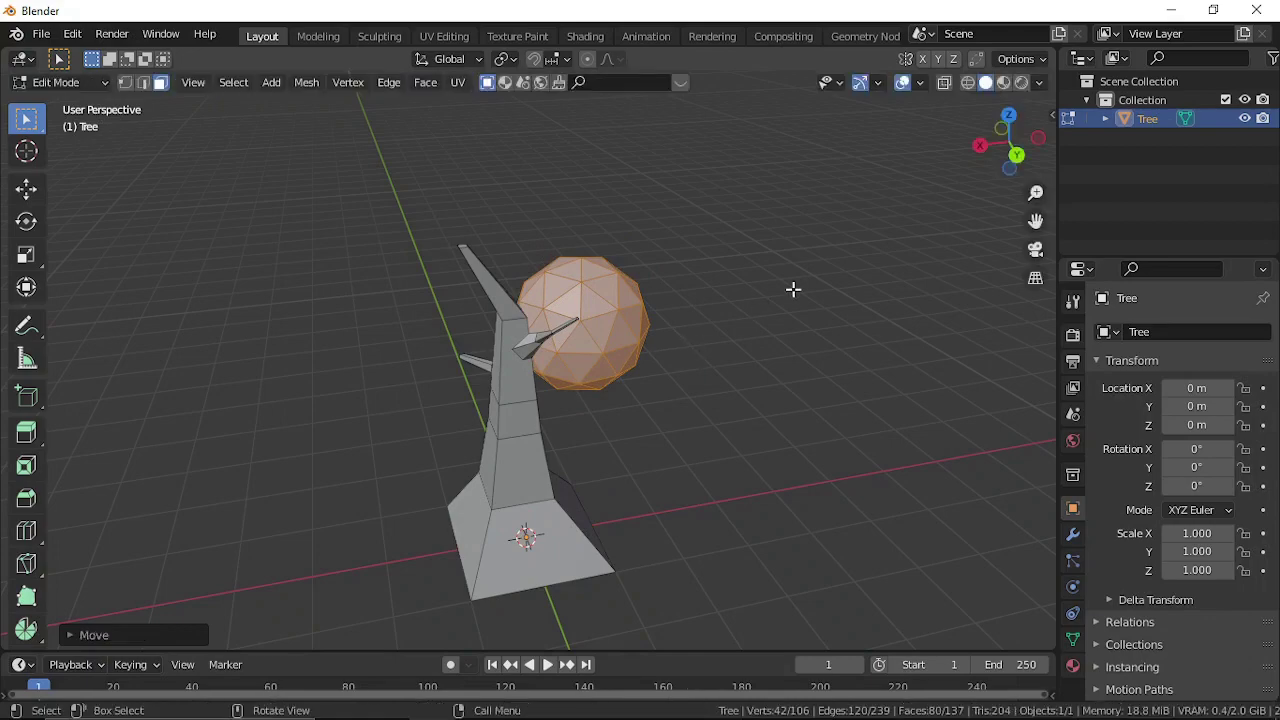
# Reposition the ico sphere from two viewing angles so it sits on the tip of the trunk
pyautogui.moveTo(793, 289); pyautogui.dragTo(563, 449, button='middle')
pyautogui.press('g')
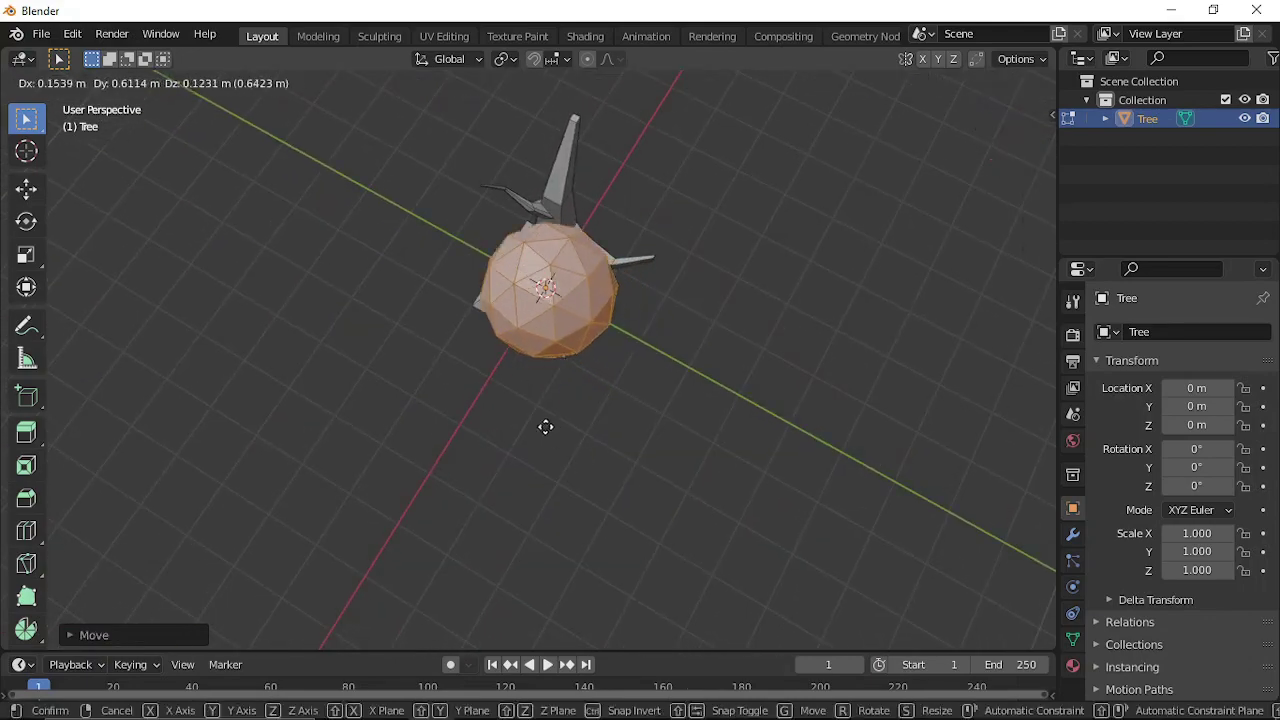
pyautogui.click(452, 300)
pyautogui.moveTo(452, 300); pyautogui.dragTo(512, 396, button='middle')
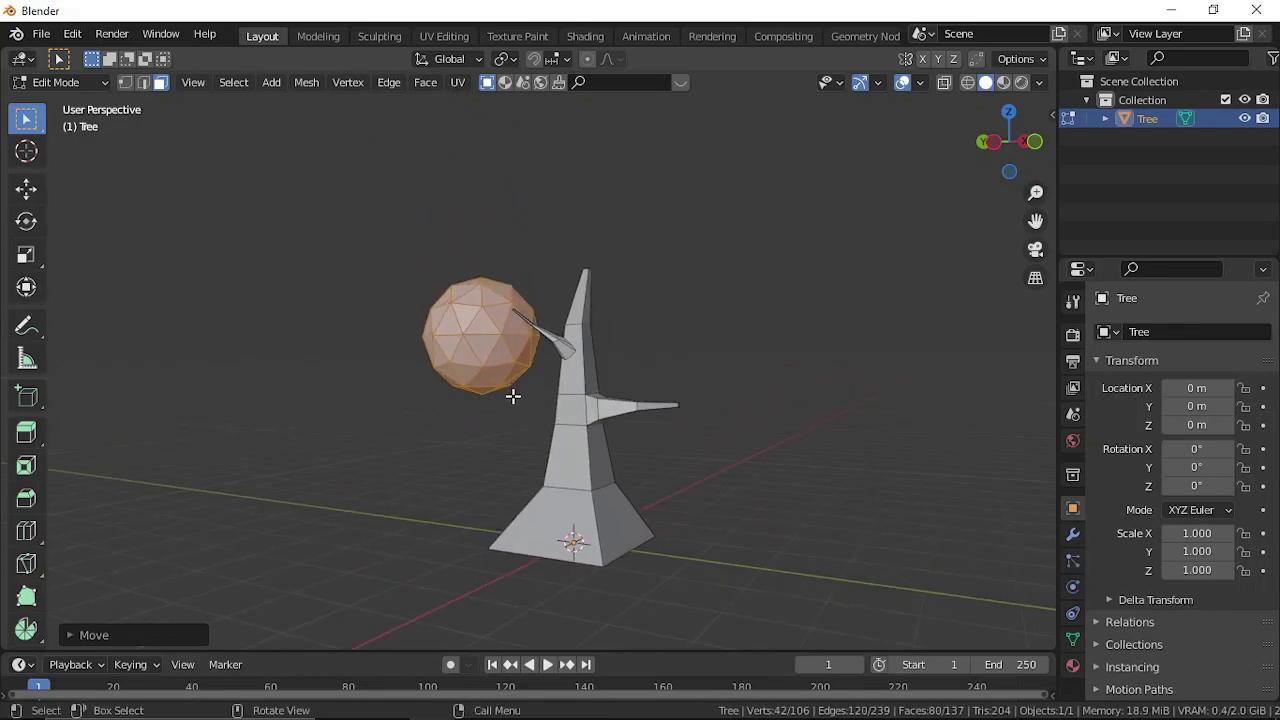
pyautogui.press('g')
pyautogui.click(613, 317)
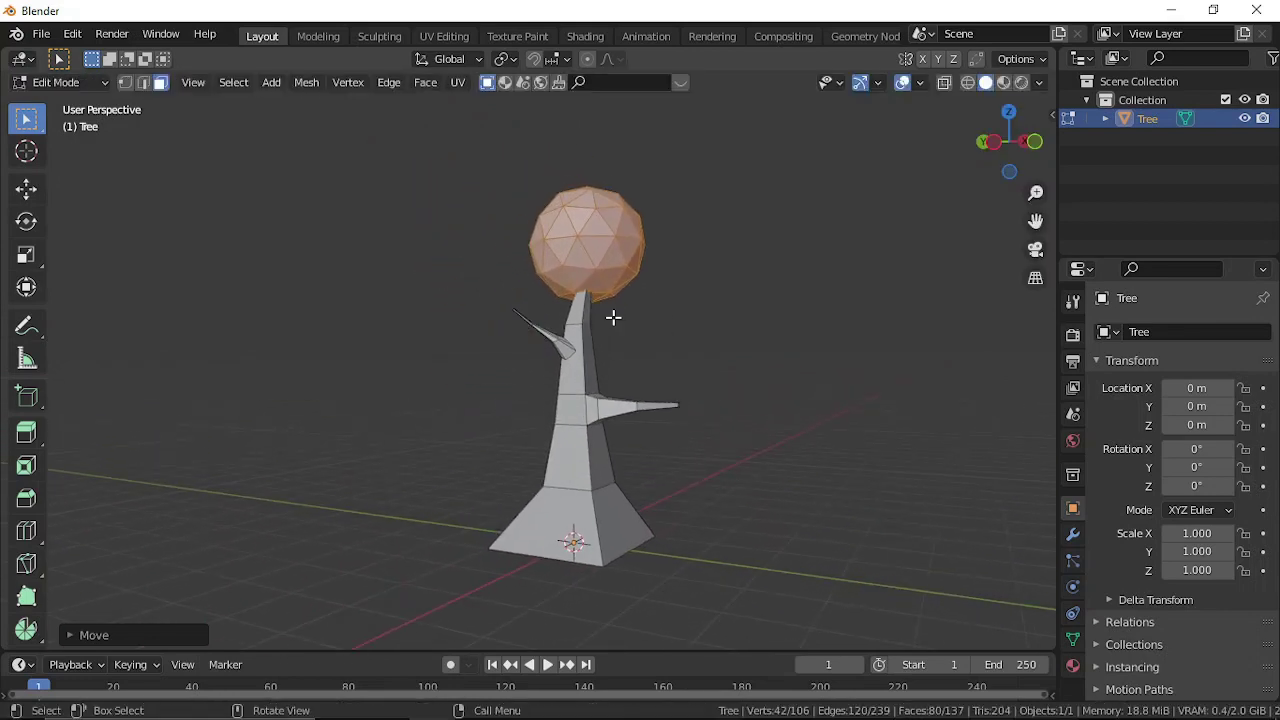
# Scale the treetop sphere up slightly and flatten it along the Z axis to about three quarters of its height
pyautogui.press('s')
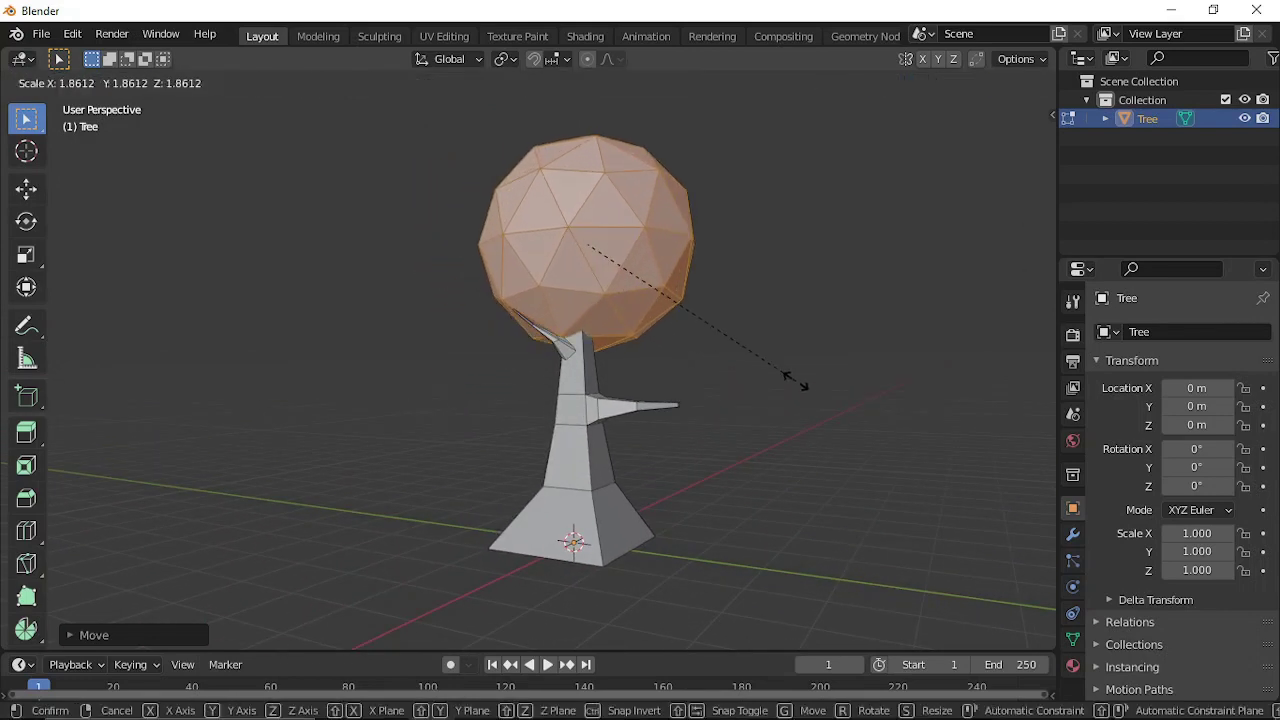
pyautogui.click(700, 374)
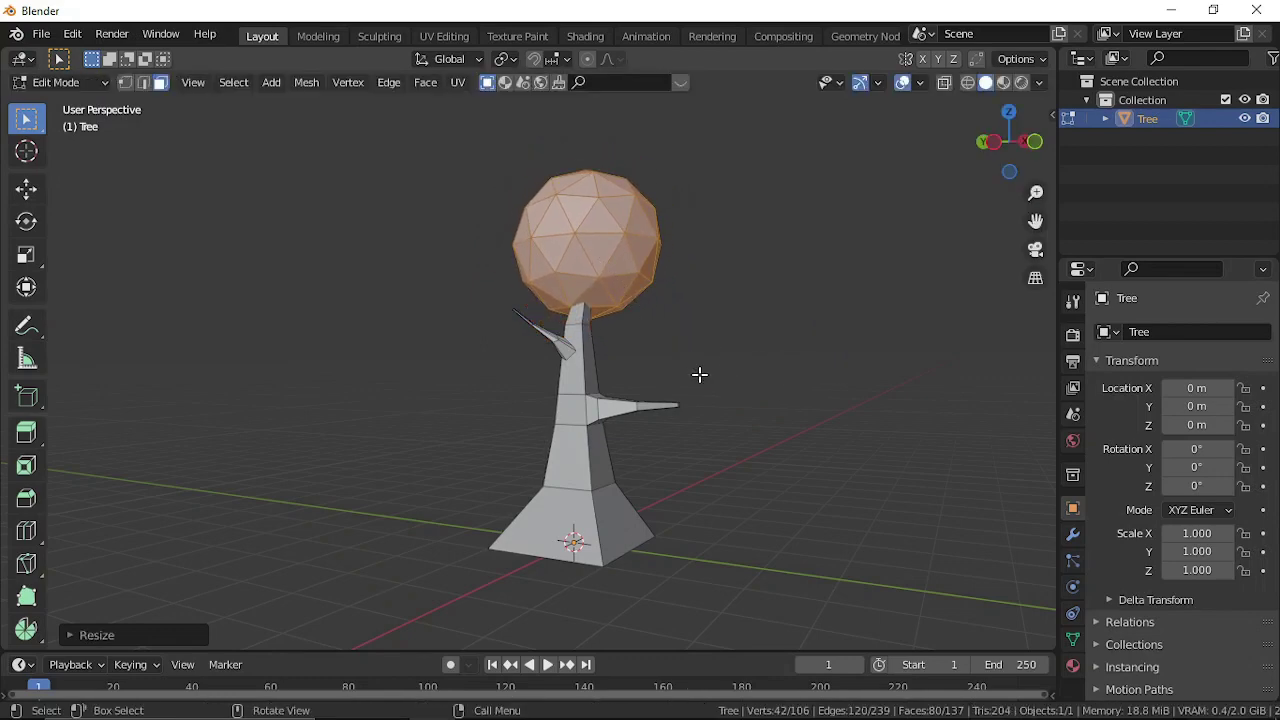
pyautogui.press('s')
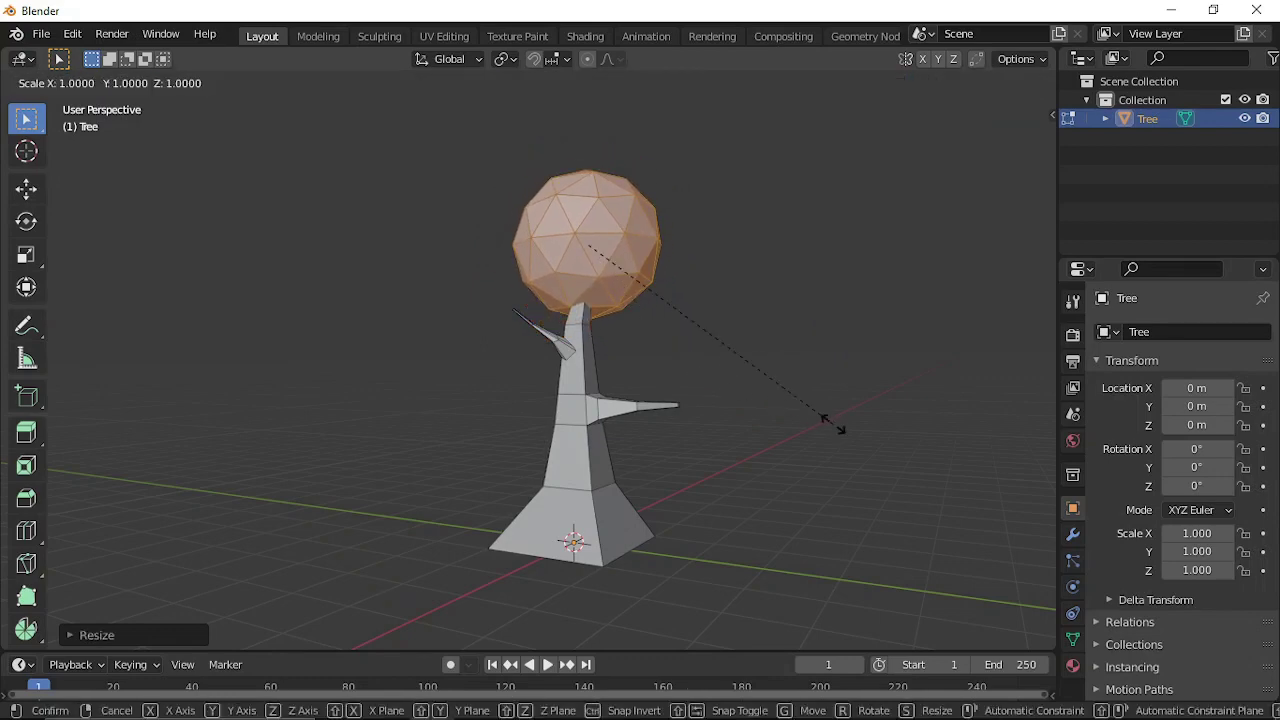
pyautogui.press('z')
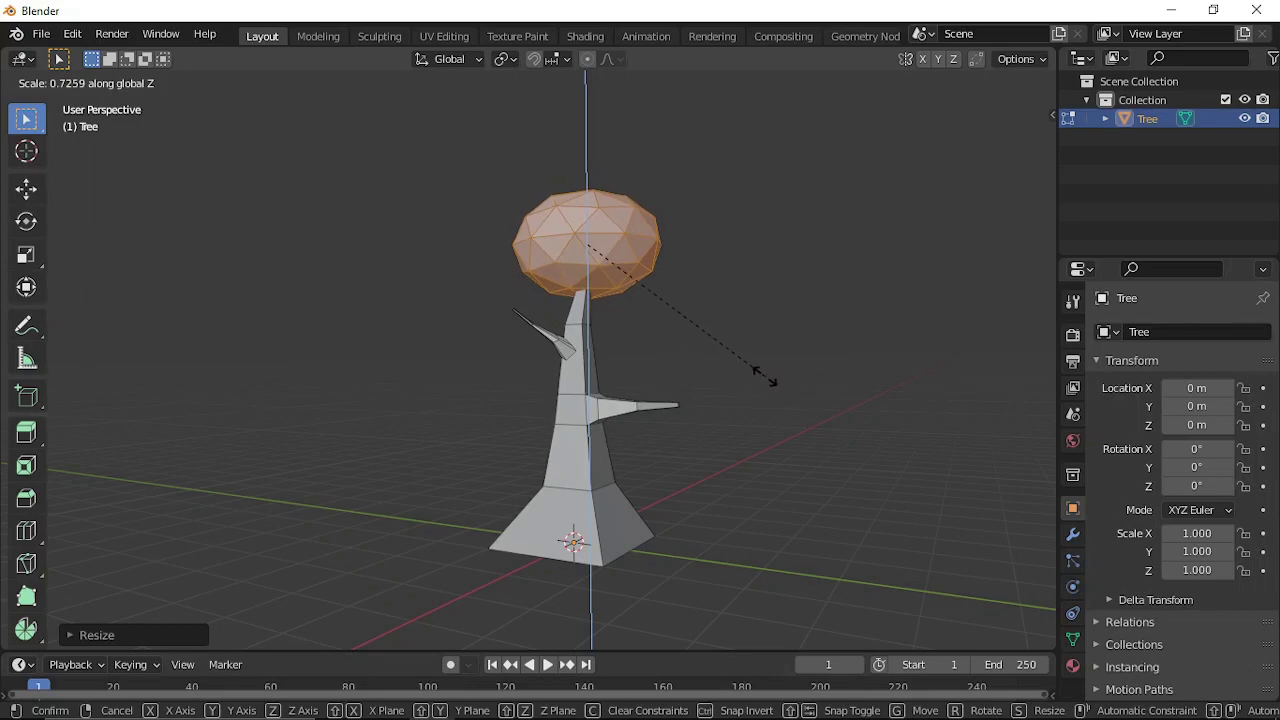
pyautogui.click(775, 378)
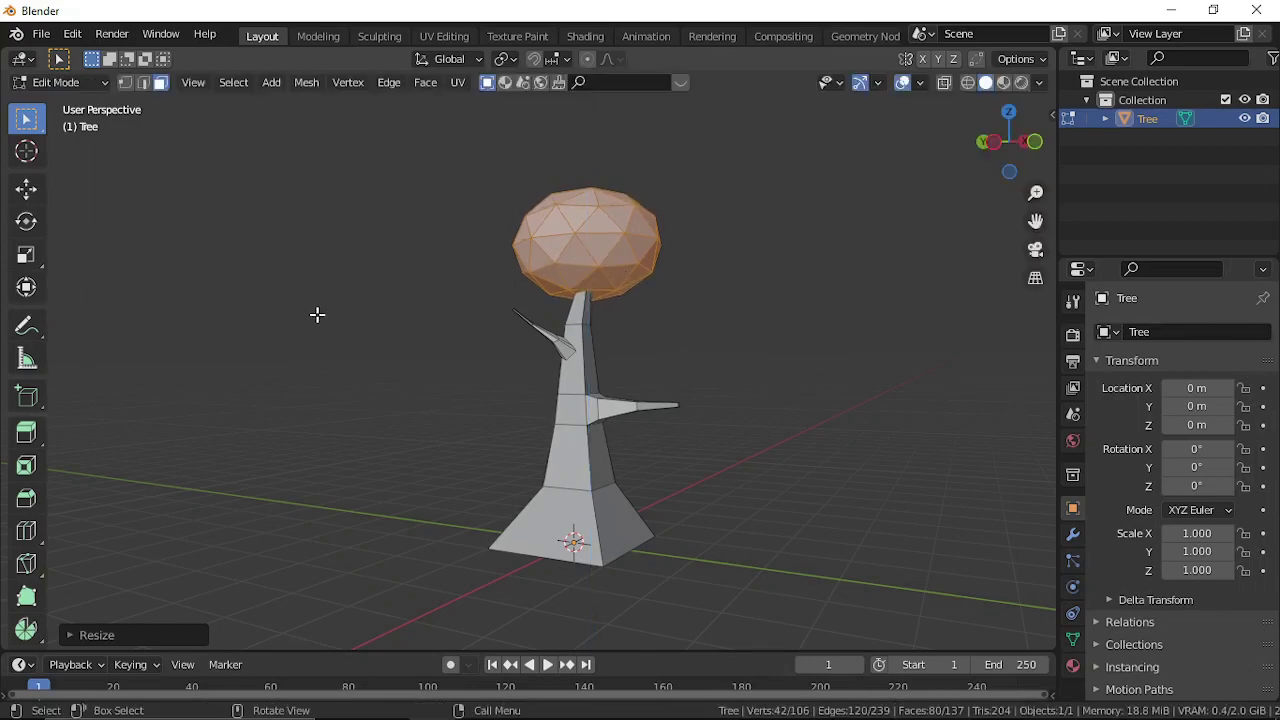
# Duplicate the treetop foliage sphere and place the copy near the lower side branch
pyautogui.moveTo(317, 314); pyautogui.dragTo(866, 409, button='middle')
pyautogui.hotkey('shift', 'd')
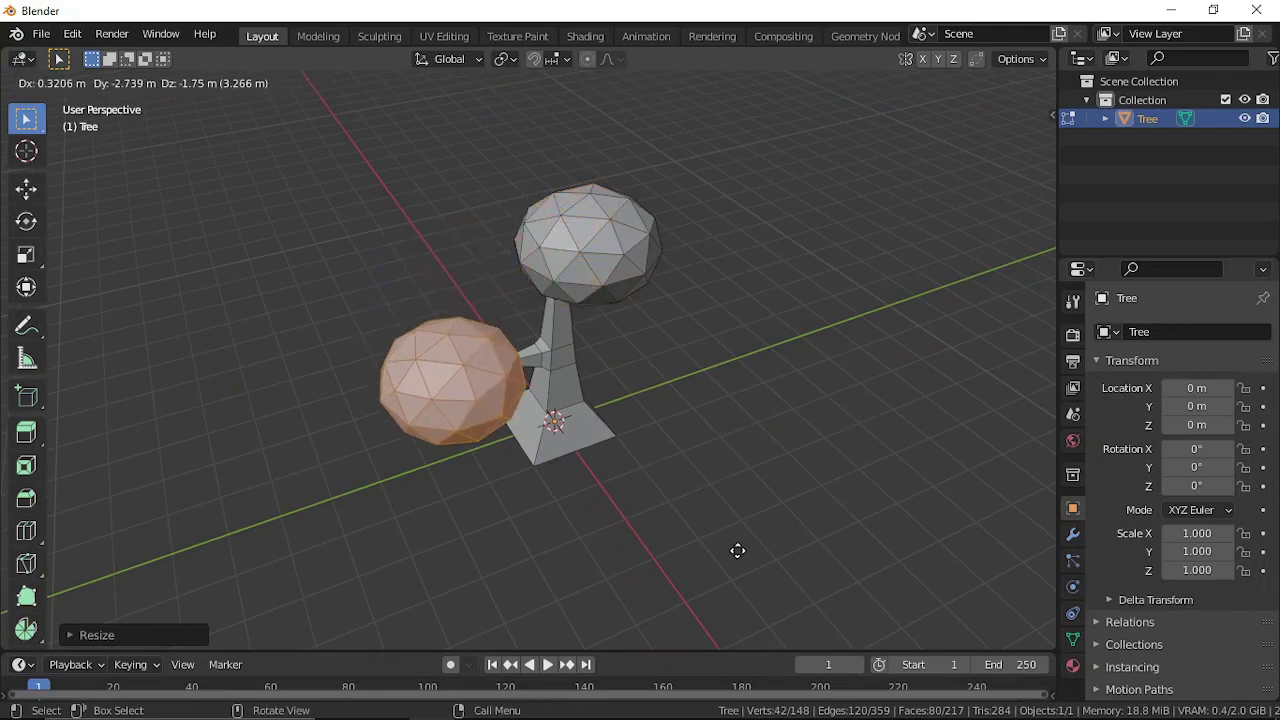
pyautogui.click(750, 545)
pyautogui.moveTo(829, 520); pyautogui.dragTo(580, 424, button='middle')
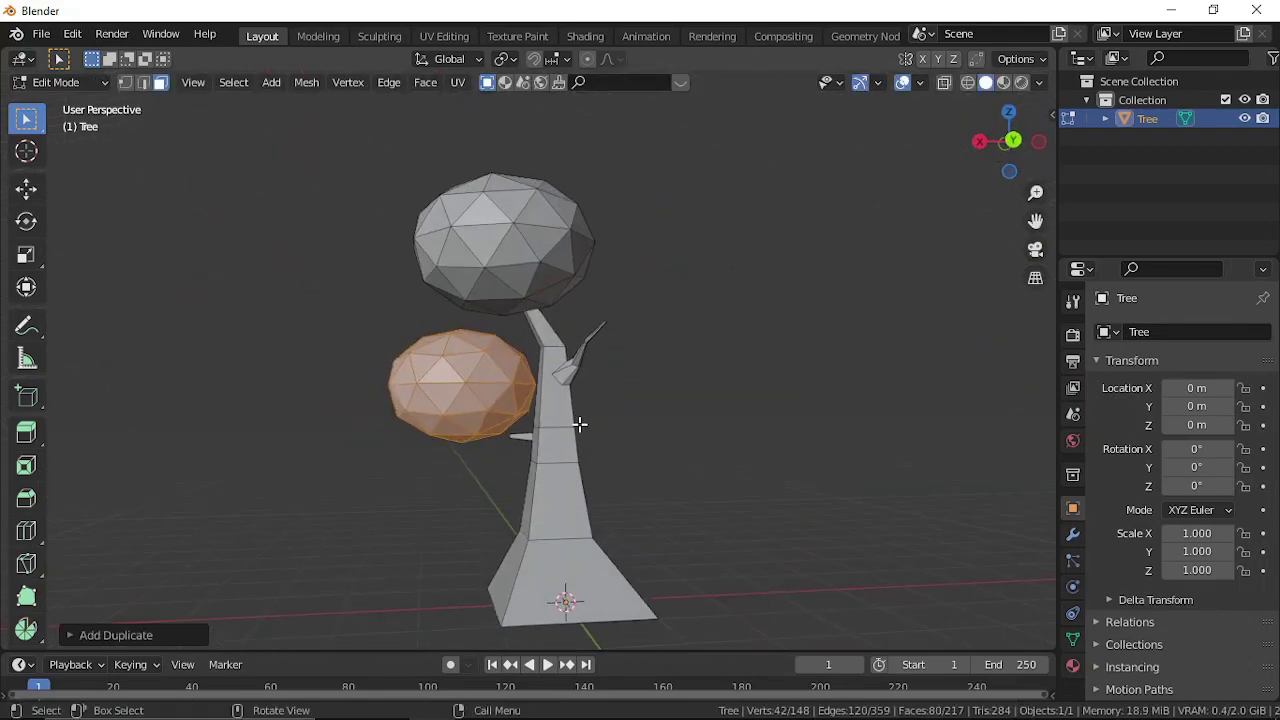
pyautogui.press('g')
pyautogui.click(620, 449)
# Scale the duplicated foliage sphere down to about 0.7 and fit it onto the lower branch's tip
pyautogui.press('s')
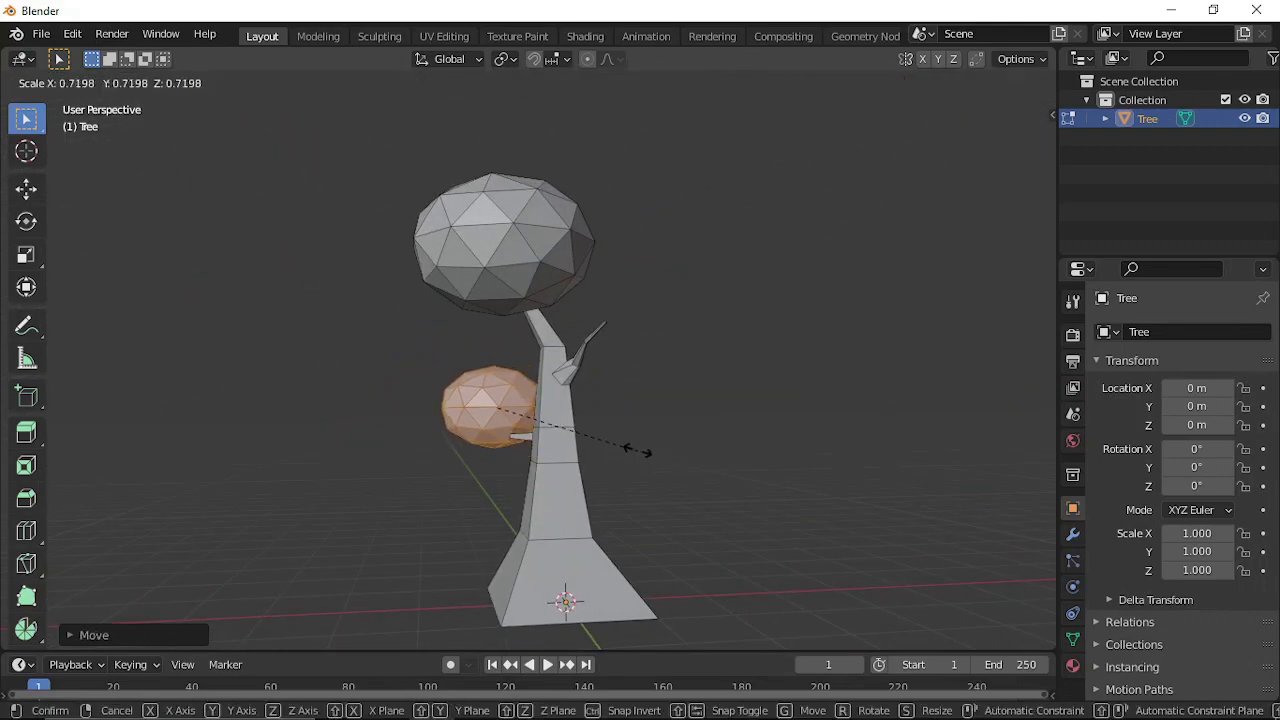
pyautogui.click(630, 449)
pyautogui.press('g')
pyautogui.click(631, 457)
pyautogui.moveTo(331, 403); pyautogui.dragTo(470, 435, button='middle')
pyautogui.press('g')
pyautogui.click(525, 458)
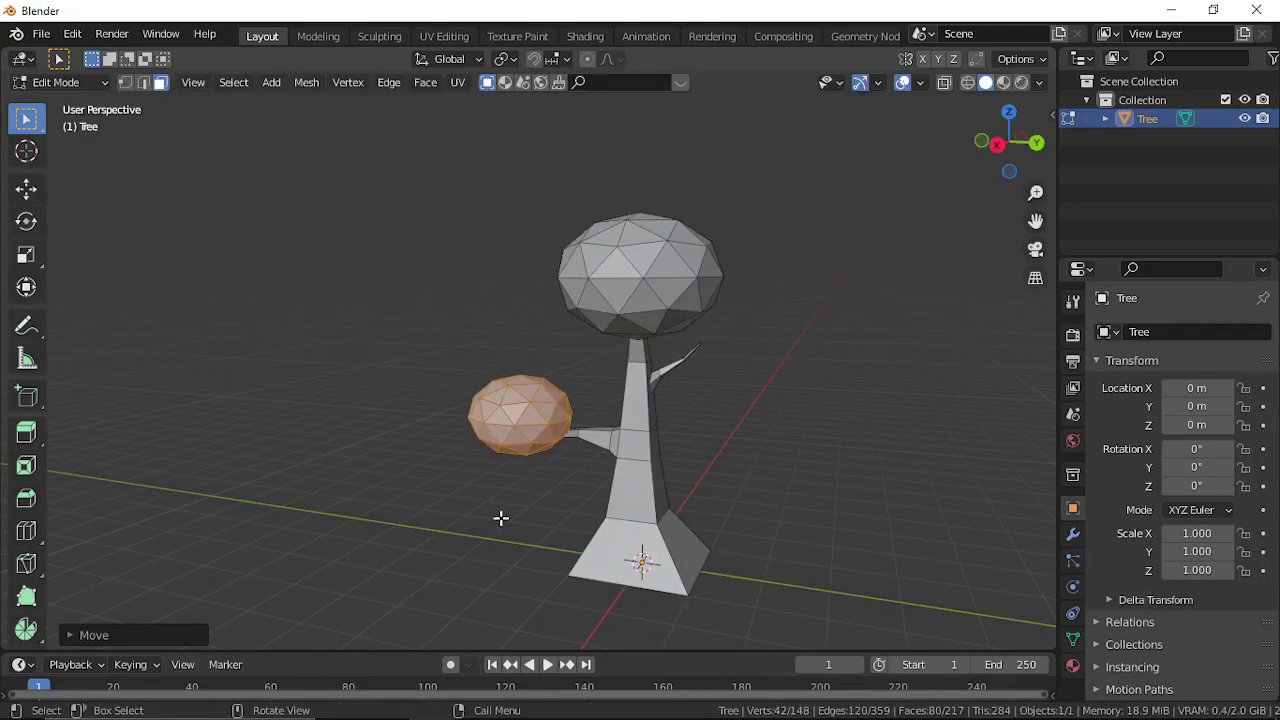
# Duplicate the small foliage sphere onto the upper side branch's tip and return to Object Mode
pyautogui.press('g')
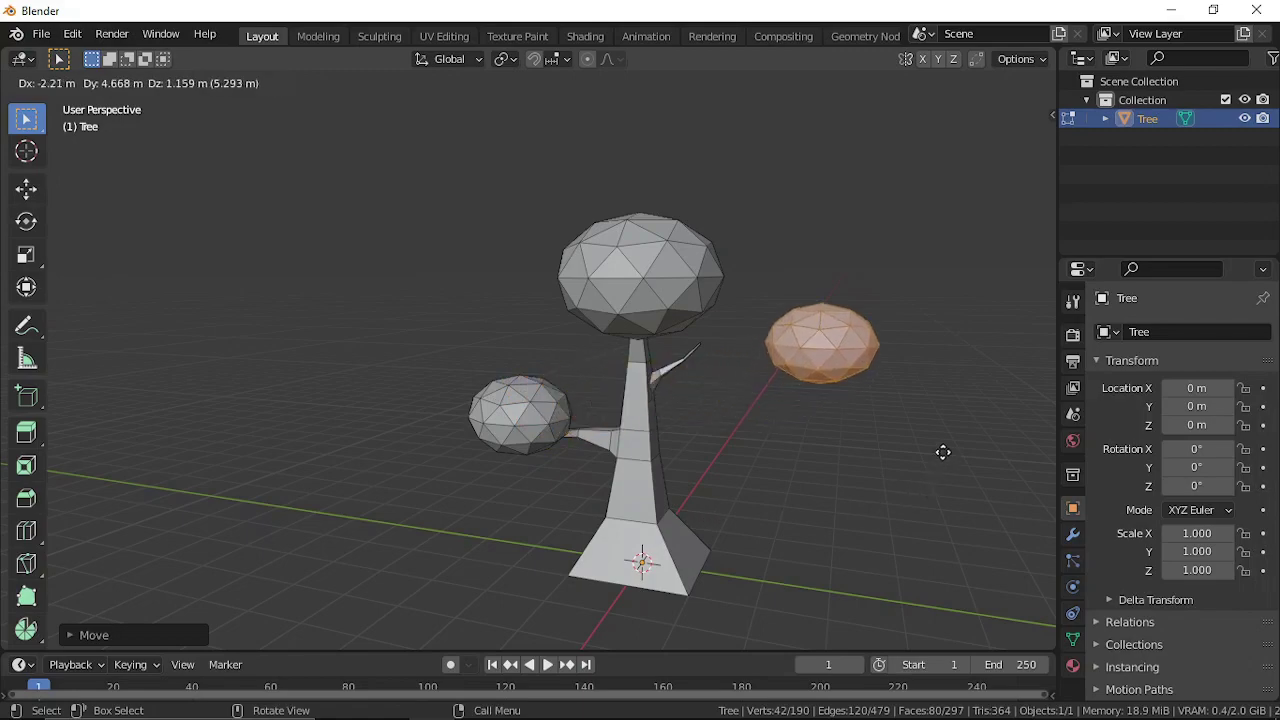
pyautogui.click(860, 451)
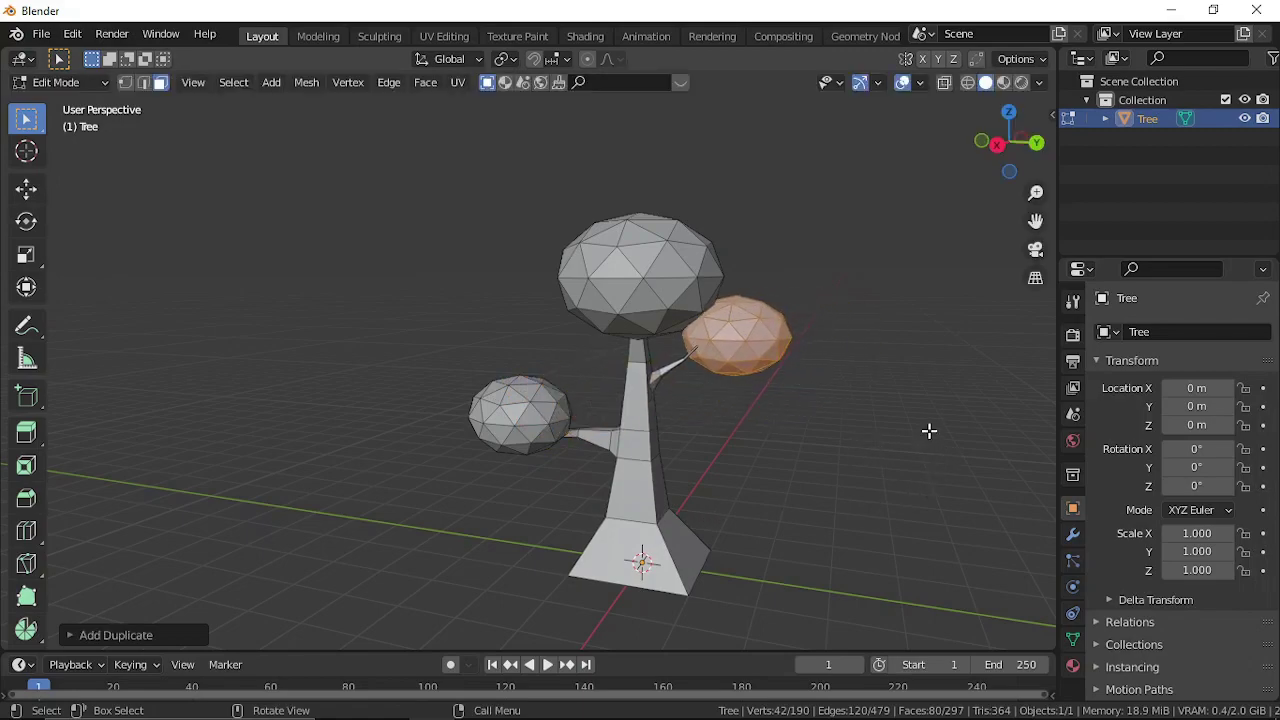
pyautogui.scroll(-2, 769, 394)
pyautogui.moveTo(766, 371); pyautogui.dragTo(699, 443, button='middle')
pyautogui.press('Tab')
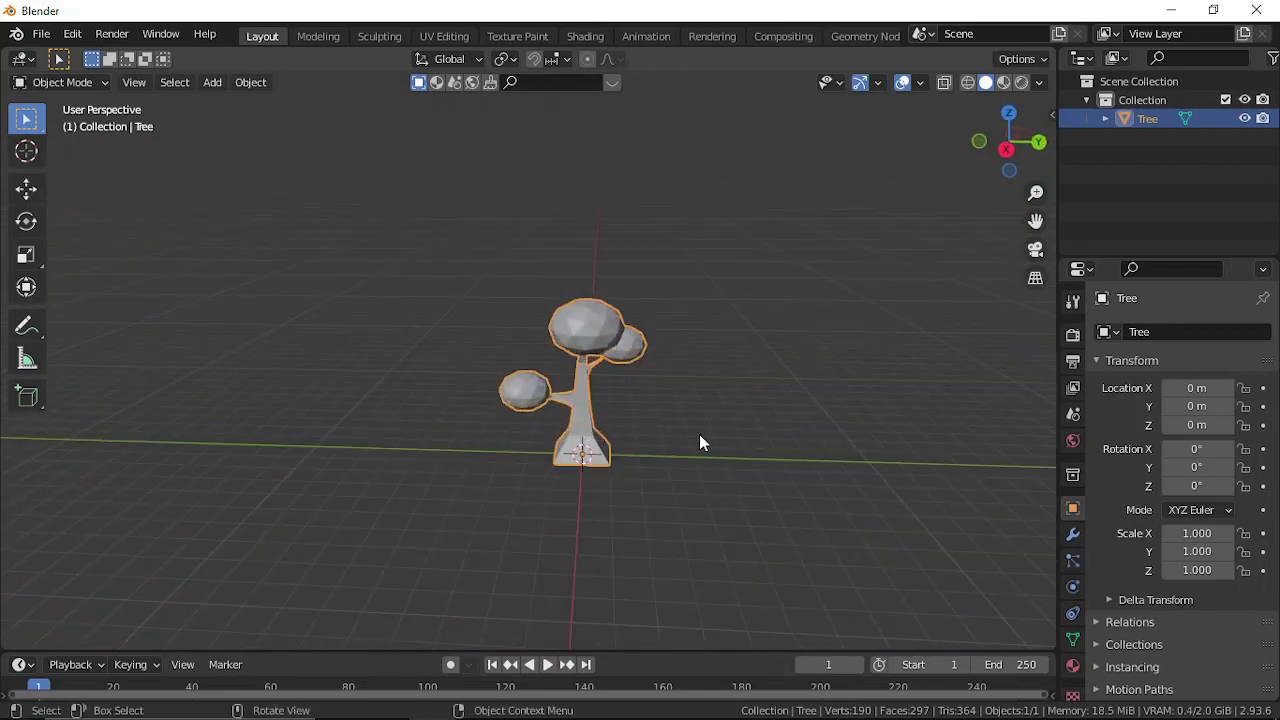
pyautogui.scroll(4, 699, 434)
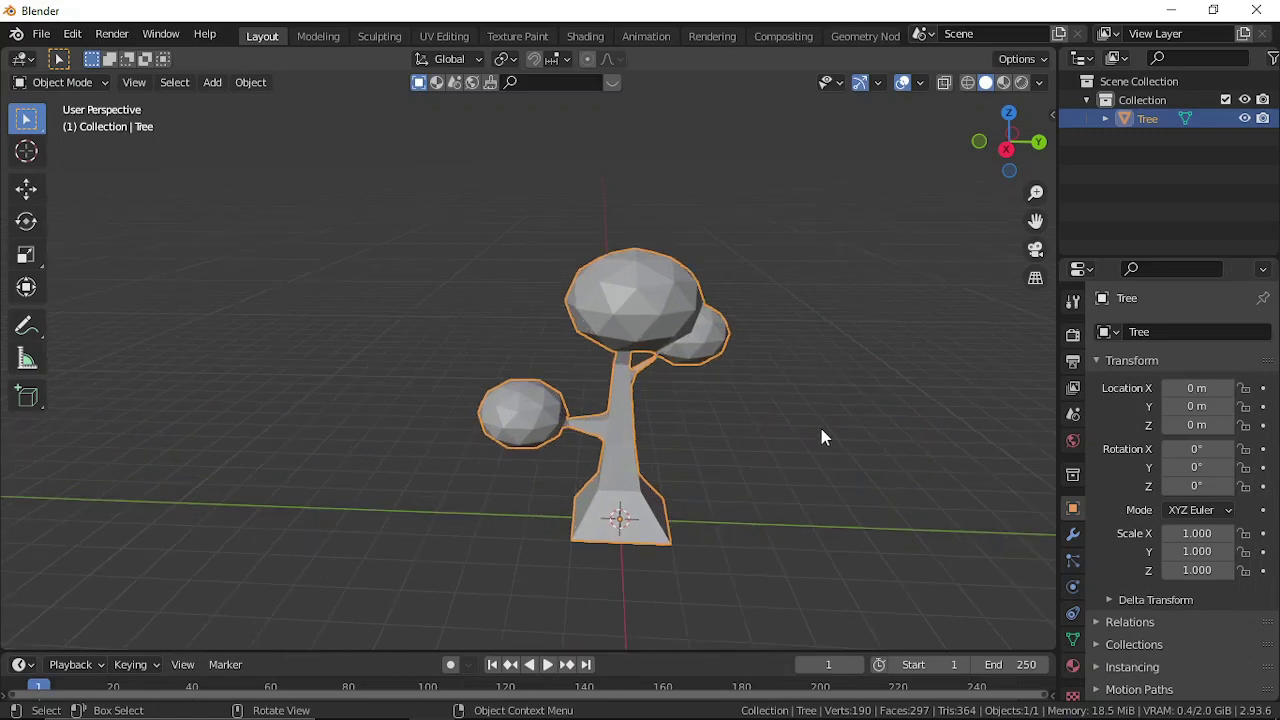
pyautogui.moveTo(823, 437); pyautogui.dragTo(620, 430, button='middle')
# Switch the tree to Texture Paint mode and examine how its surfaces display
pyautogui.click(72, 84)
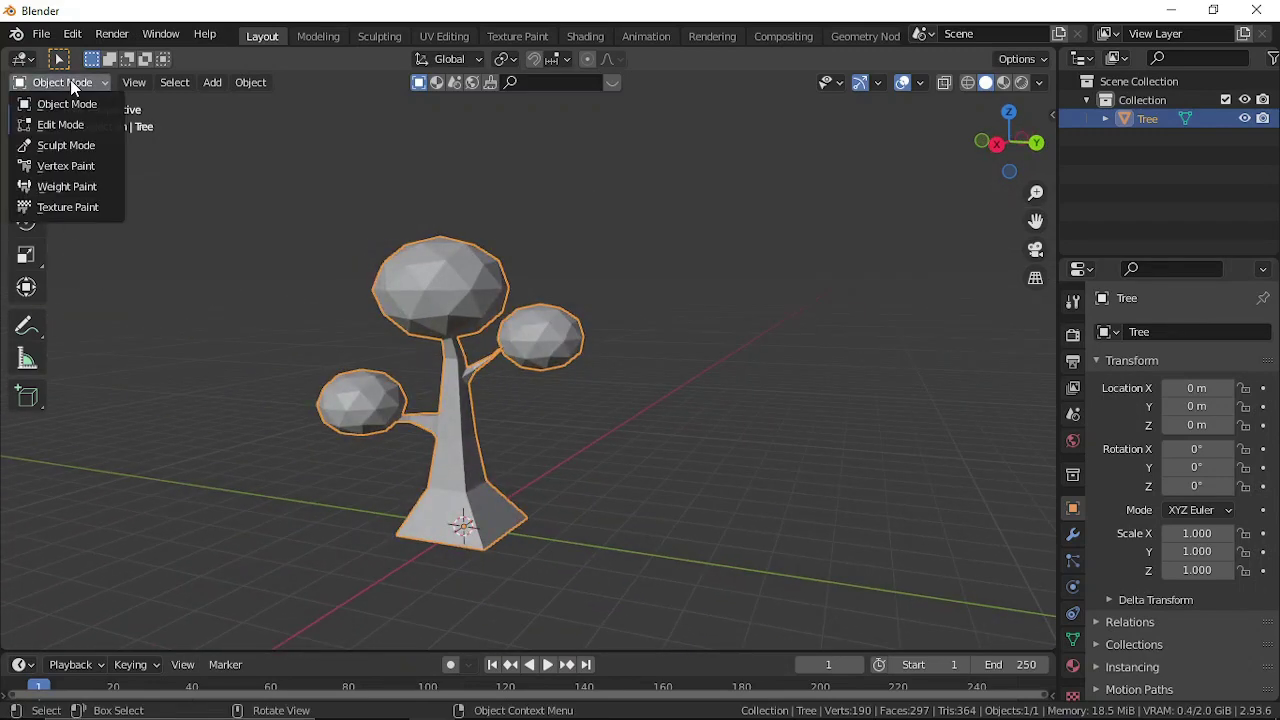
pyautogui.click(52, 207)
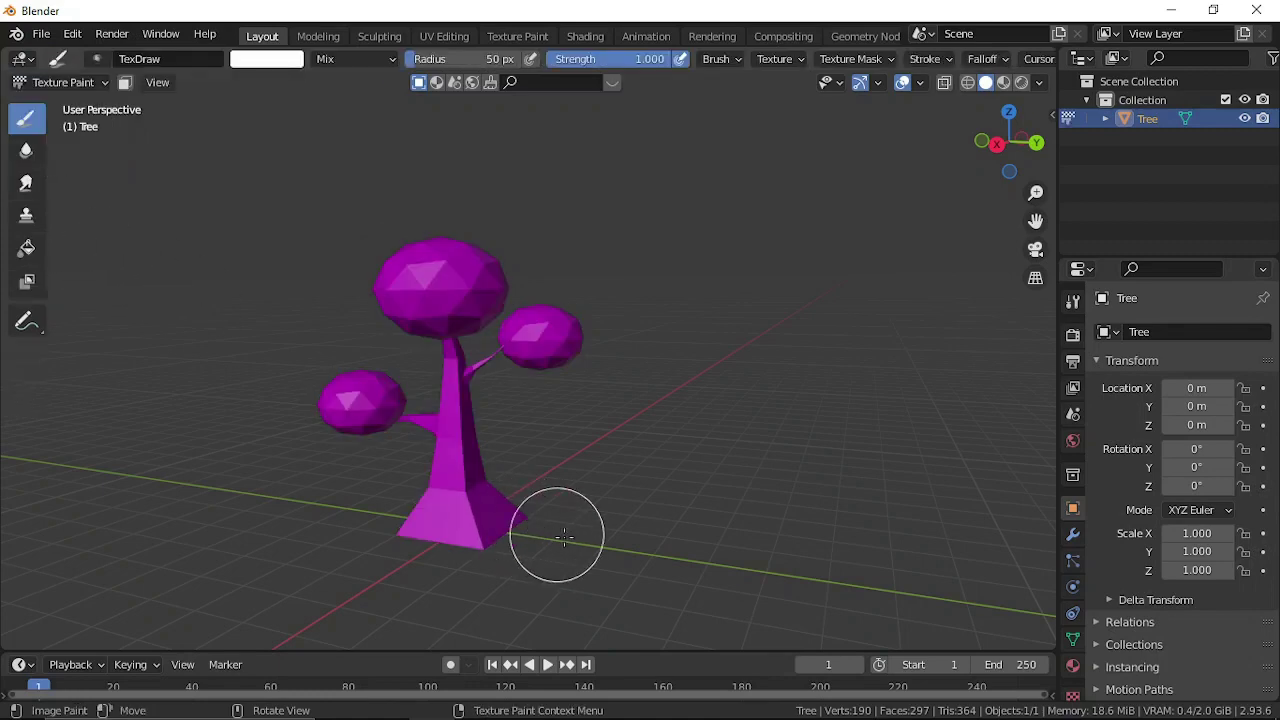
pyautogui.scroll(2, 340, 445)
pyautogui.scroll(-2, 325, 457)
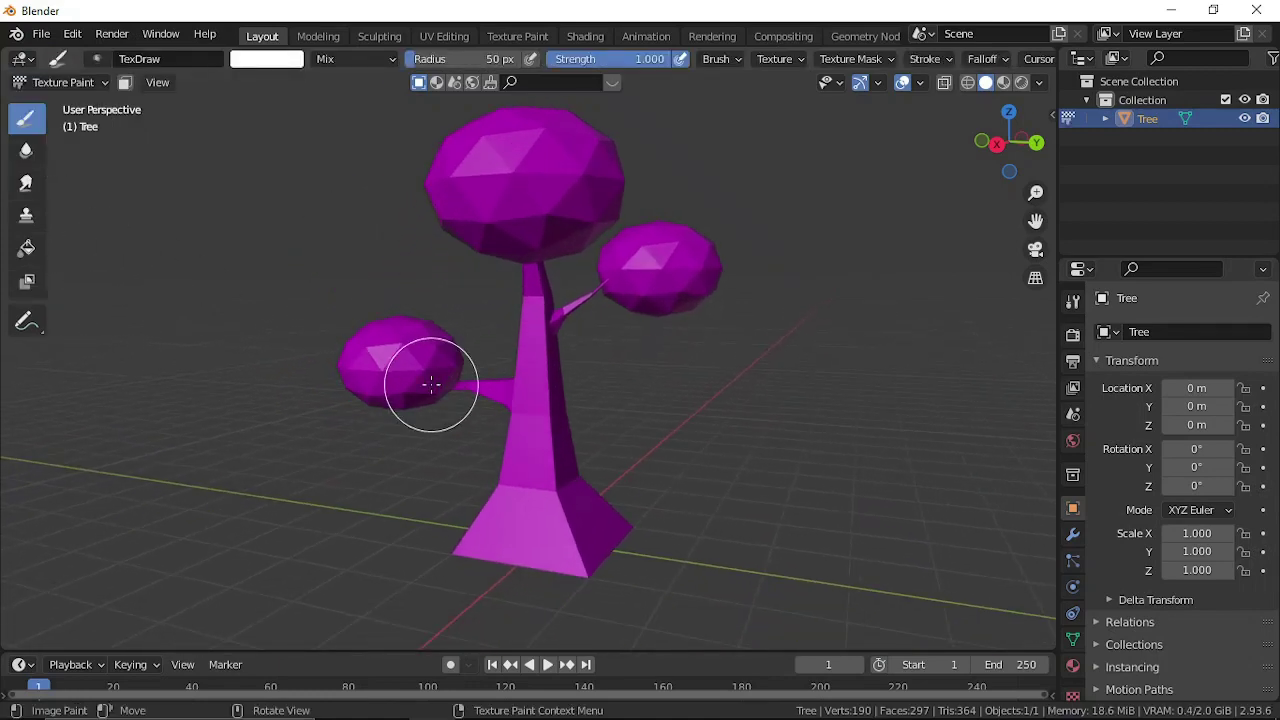
pyautogui.scroll(-1, 550, 390)
pyautogui.moveTo(592, 388); pyautogui.dragTo(600, 420, button='middle')
# In Edit Mode, unwrap the entire tree mesh with Smart UV Project using the default settings
pyautogui.click(45, 82)
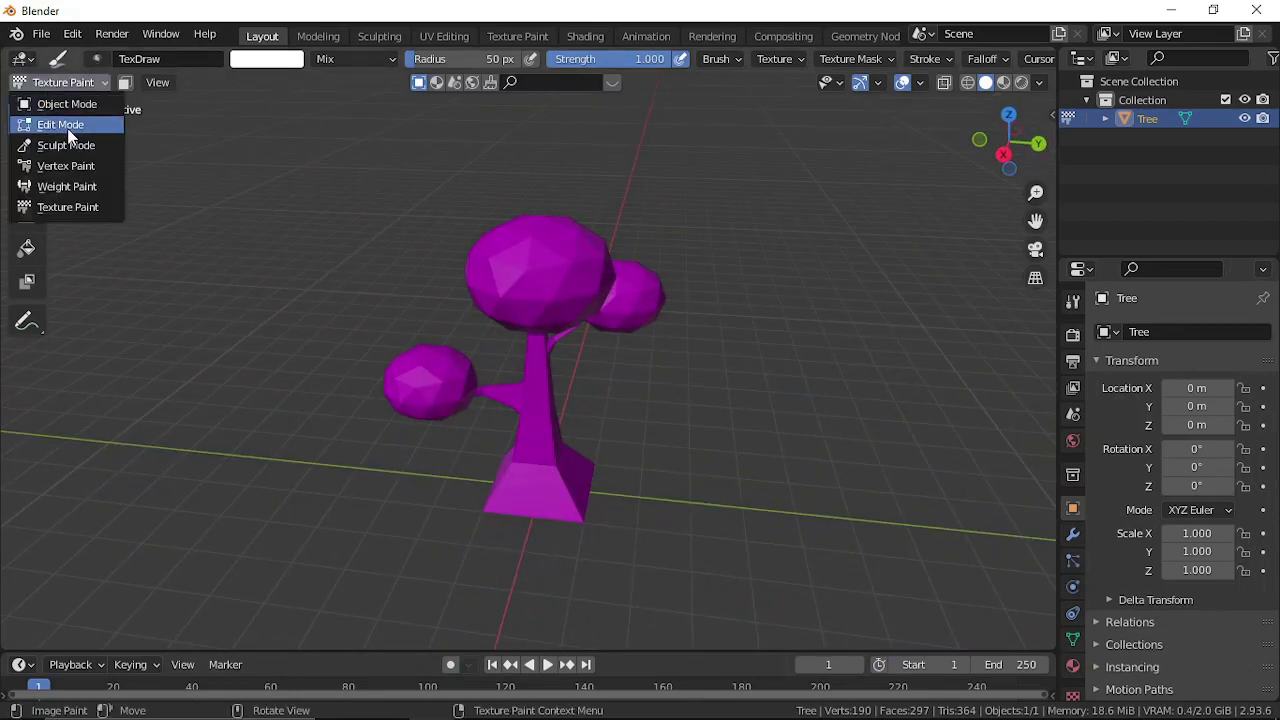
pyautogui.click(62, 125)
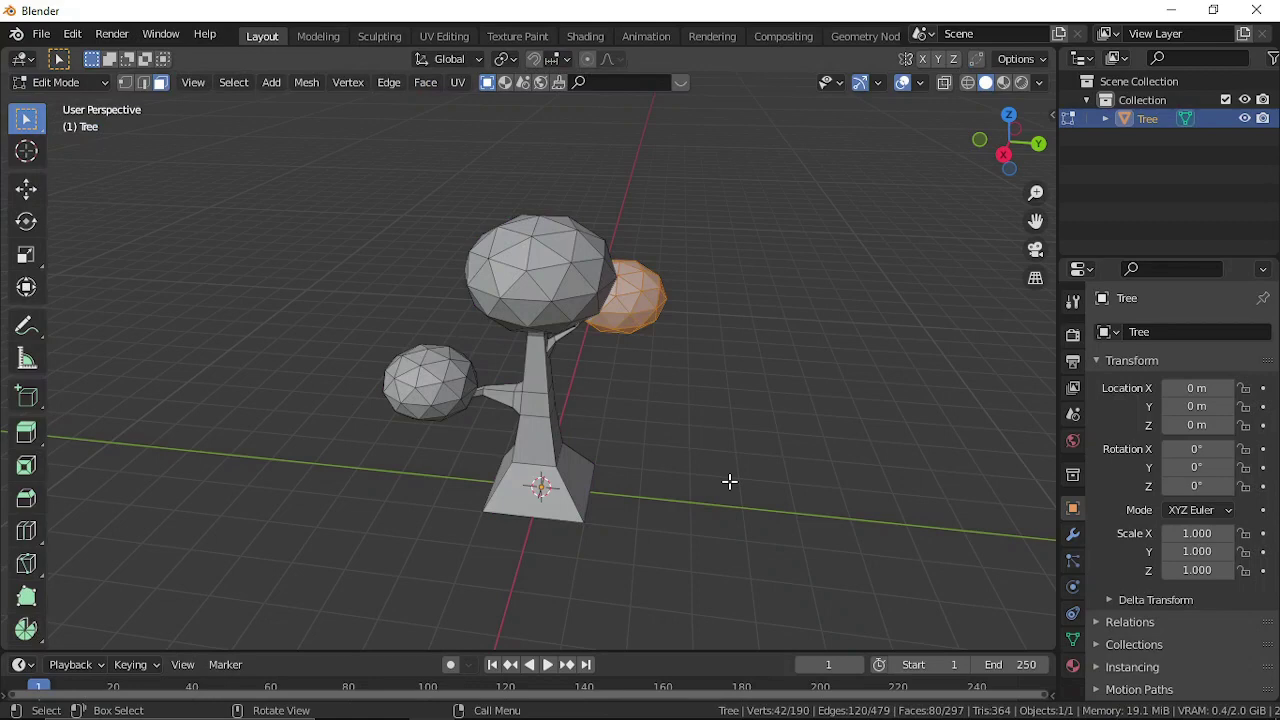
pyautogui.press('a')
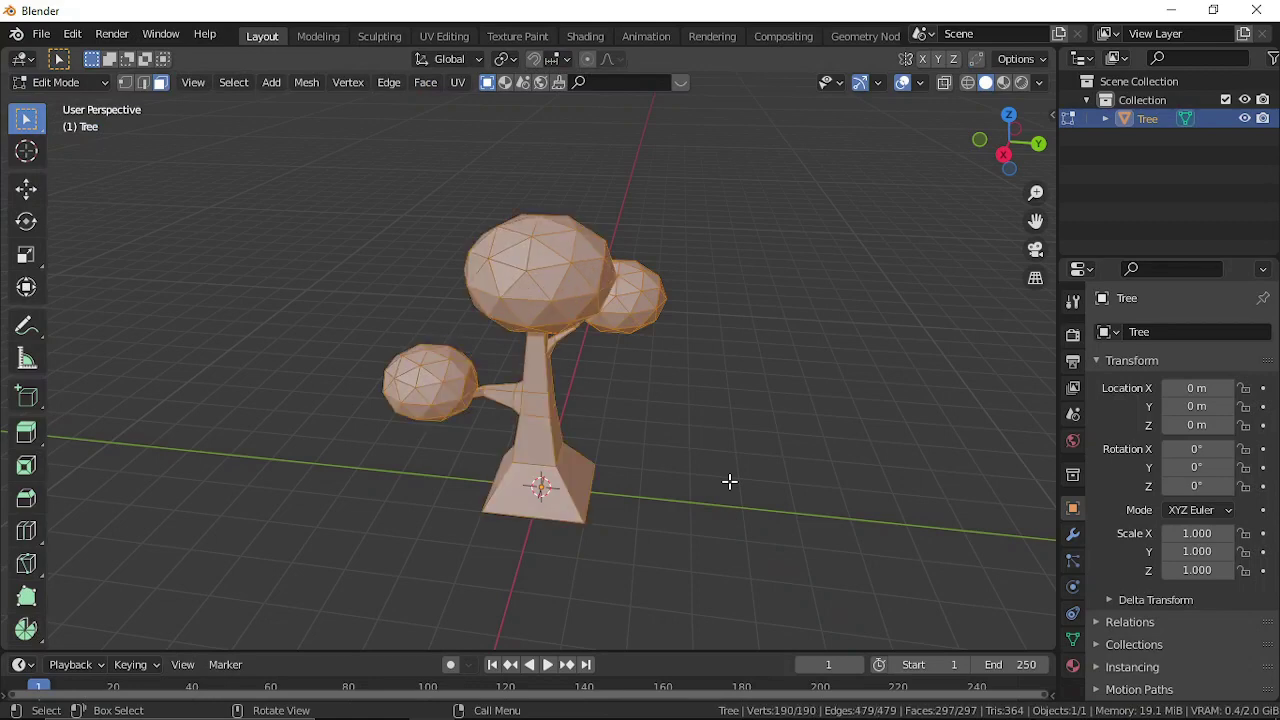
pyautogui.press('u')
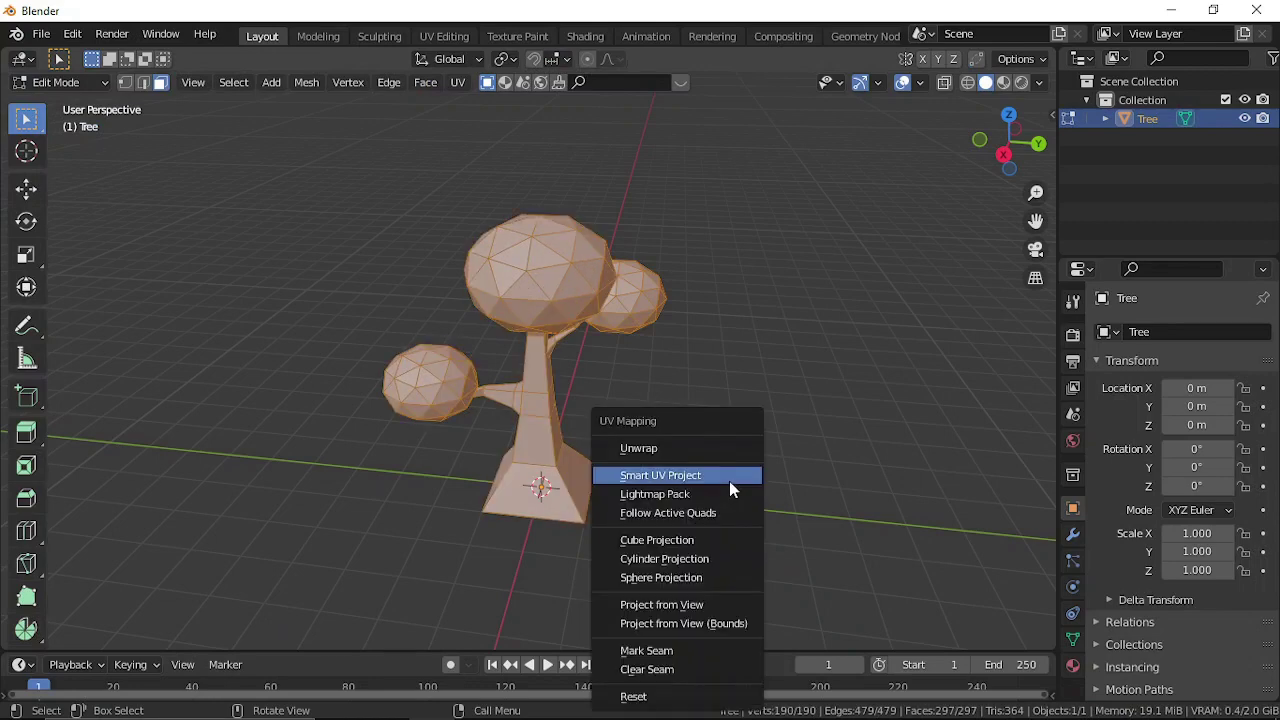
pyautogui.click(662, 478)
pyautogui.click(648, 628)
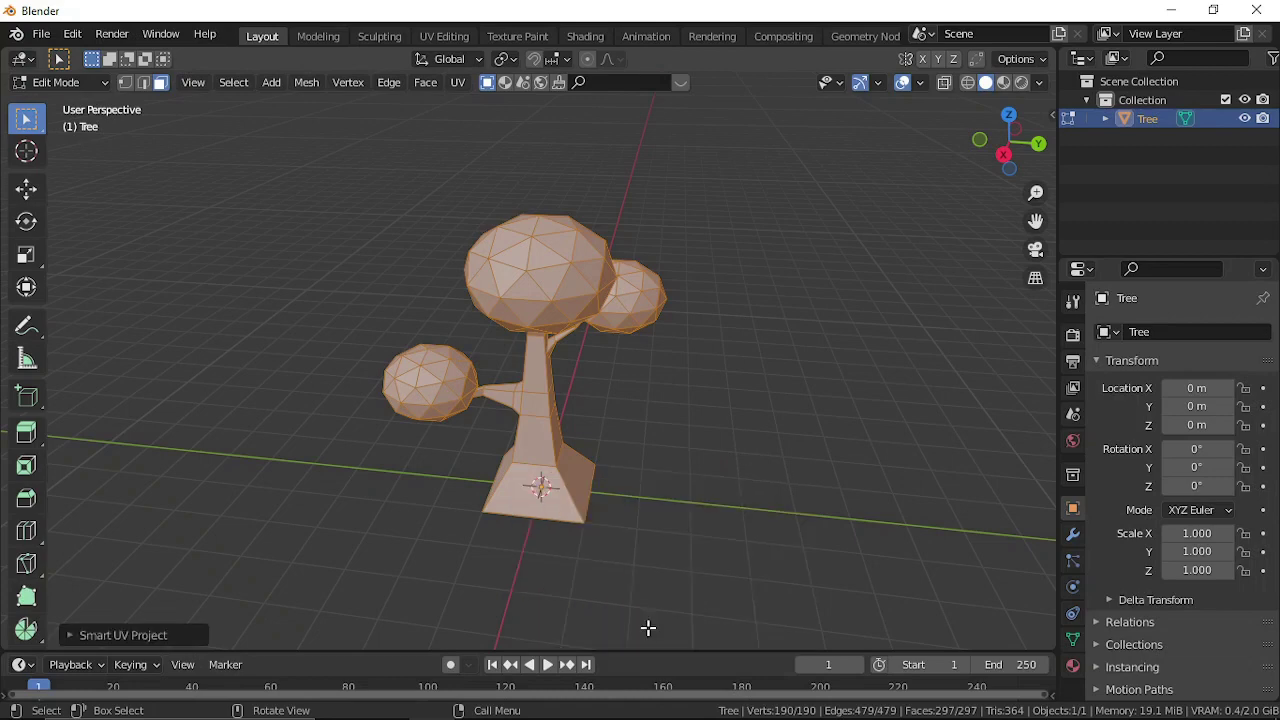
# Examine the tree's unwrapped layout in the UV Editing workspace, selecting several linked foliage islands
pyautogui.click(518, 37)
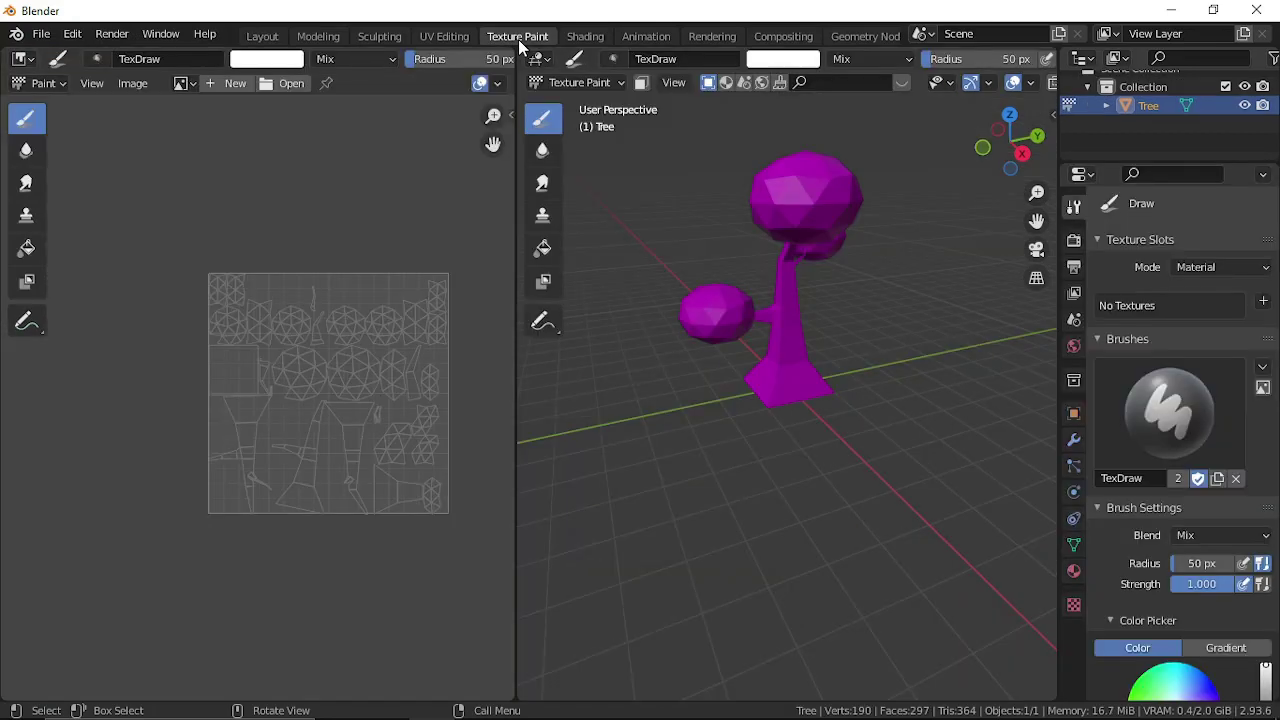
pyautogui.click(444, 36)
pyautogui.scroll(3, 284, 381)
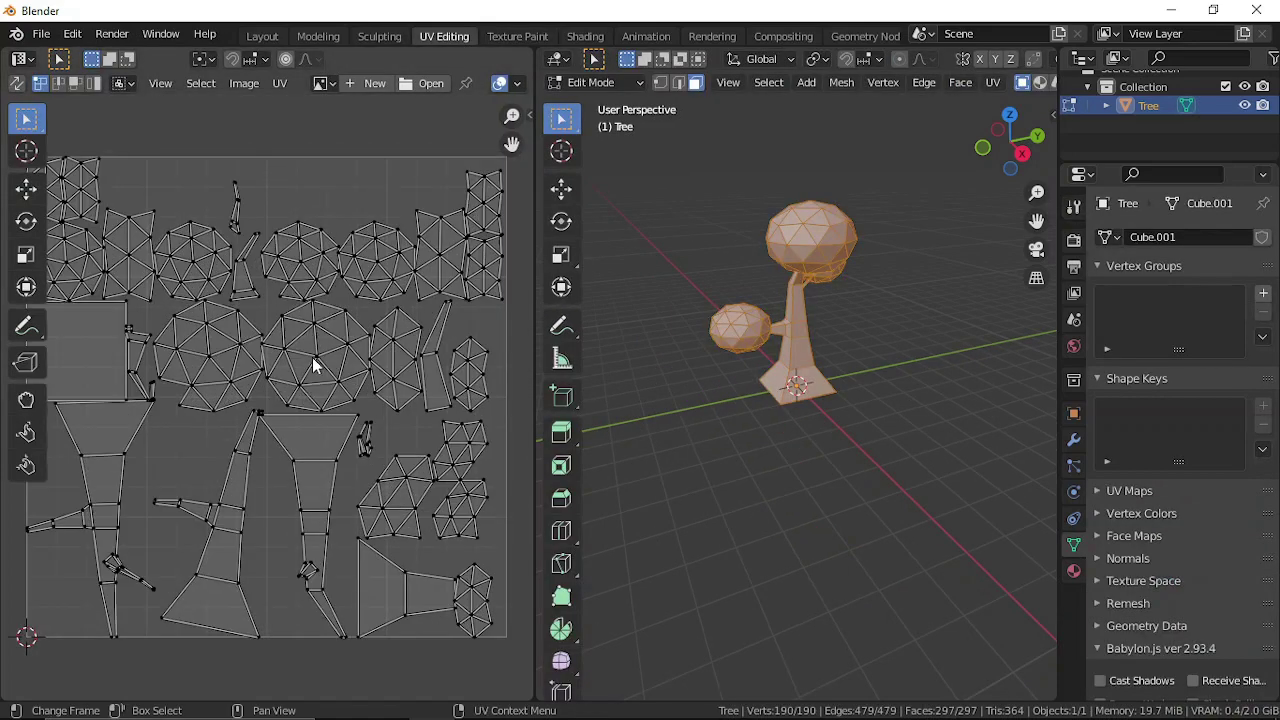
pyautogui.press('l')
pyautogui.press('l')
pyautogui.press('l')
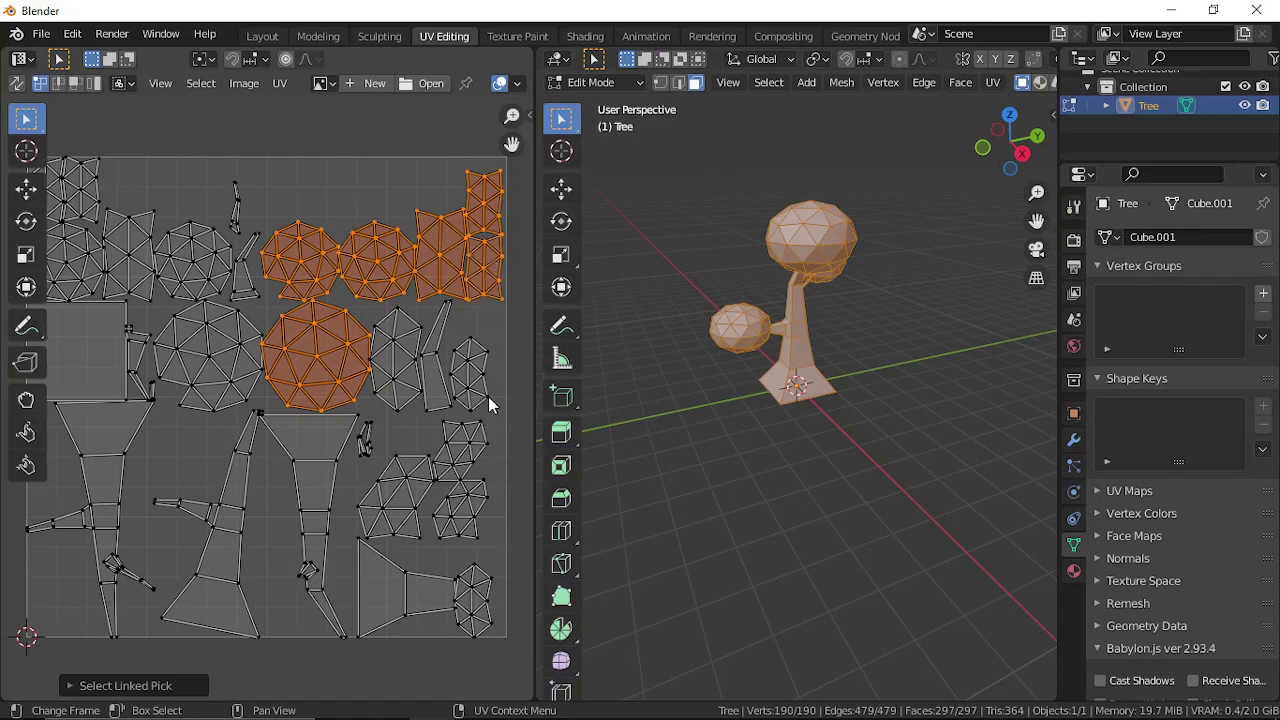
pyautogui.press('l')
pyautogui.press('l')
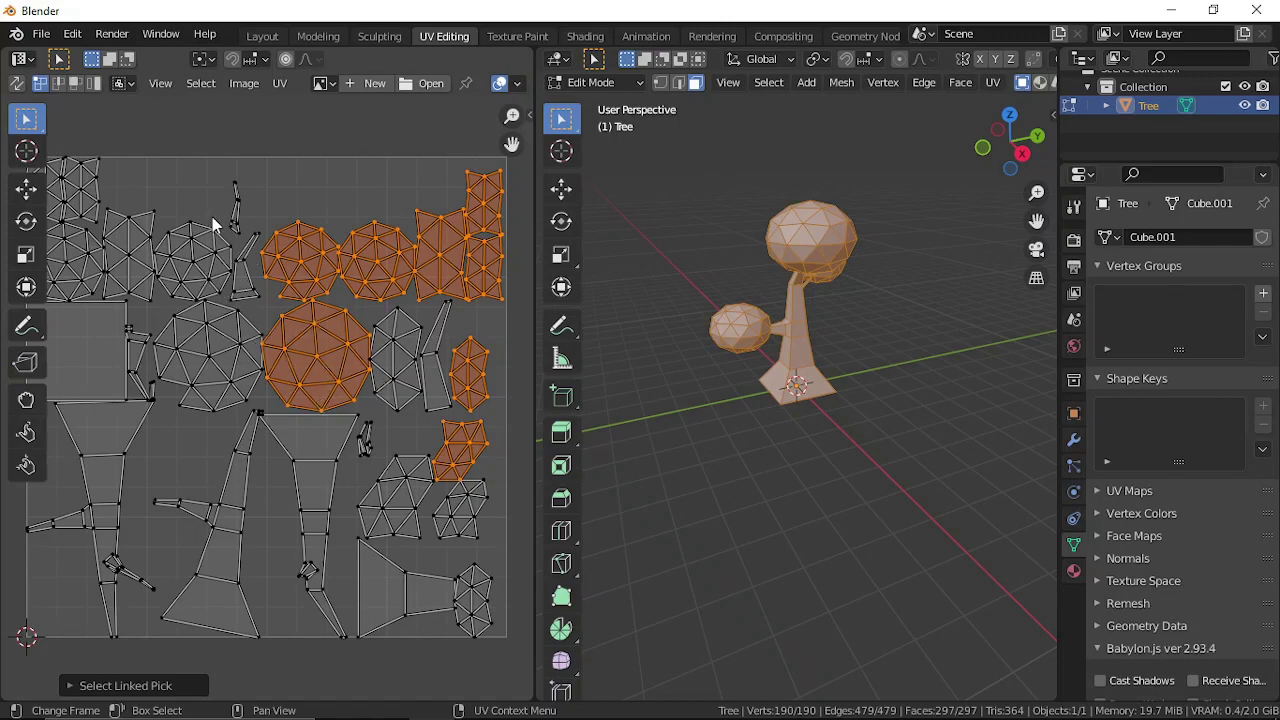
# Return to the Layout workspace and view the whole tree in Object Mode
pyautogui.scroll(-1, 205, 280)
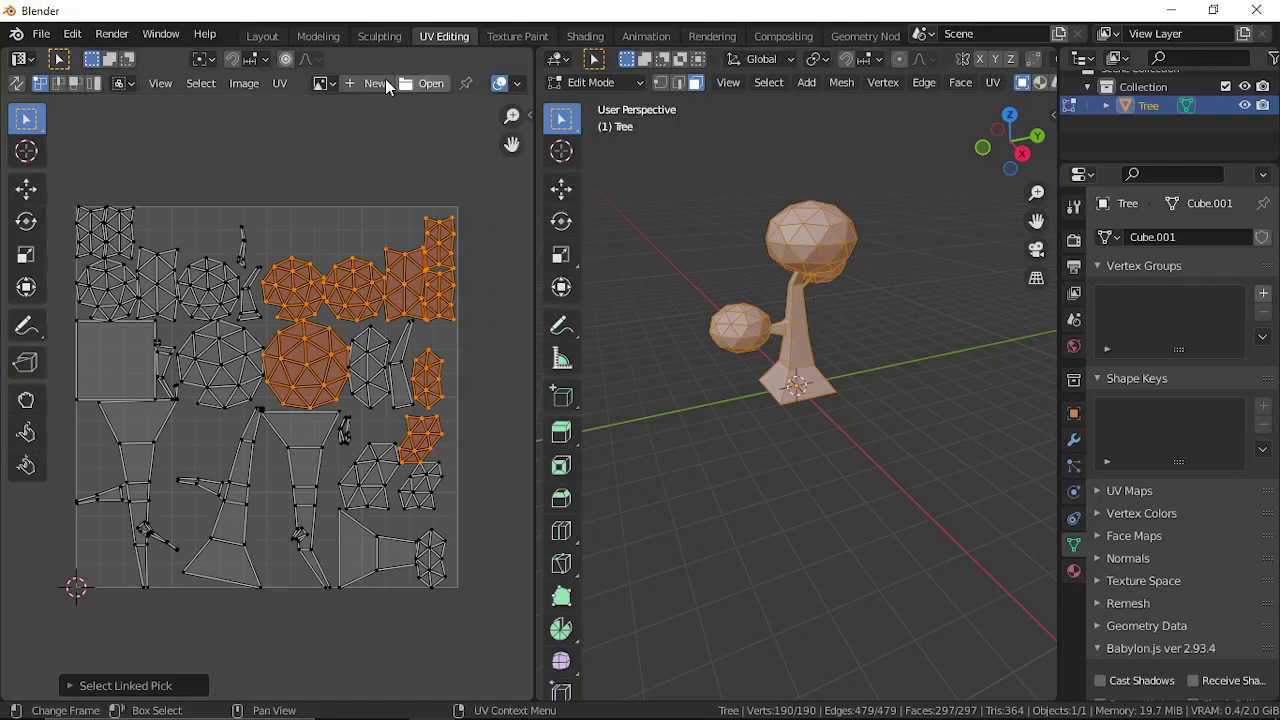
pyautogui.click(262, 36)
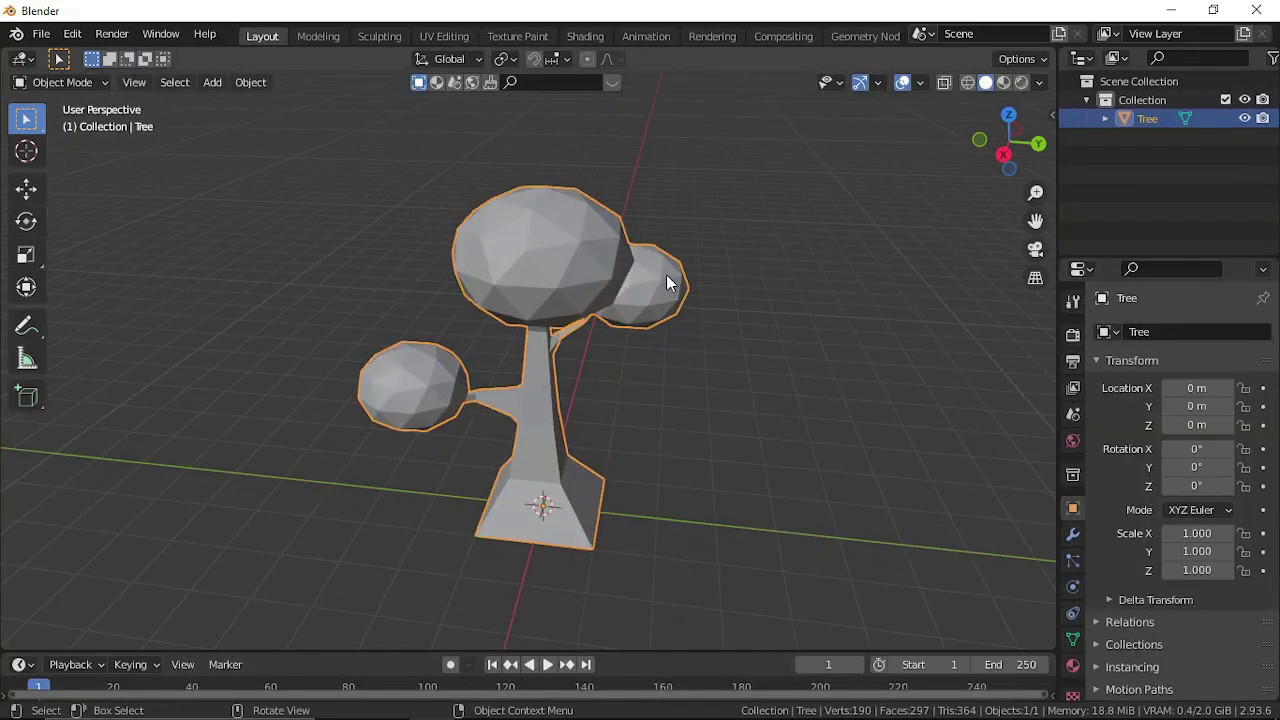
pyautogui.moveTo(666, 274); pyautogui.dragTo(594, 381, button='middle')
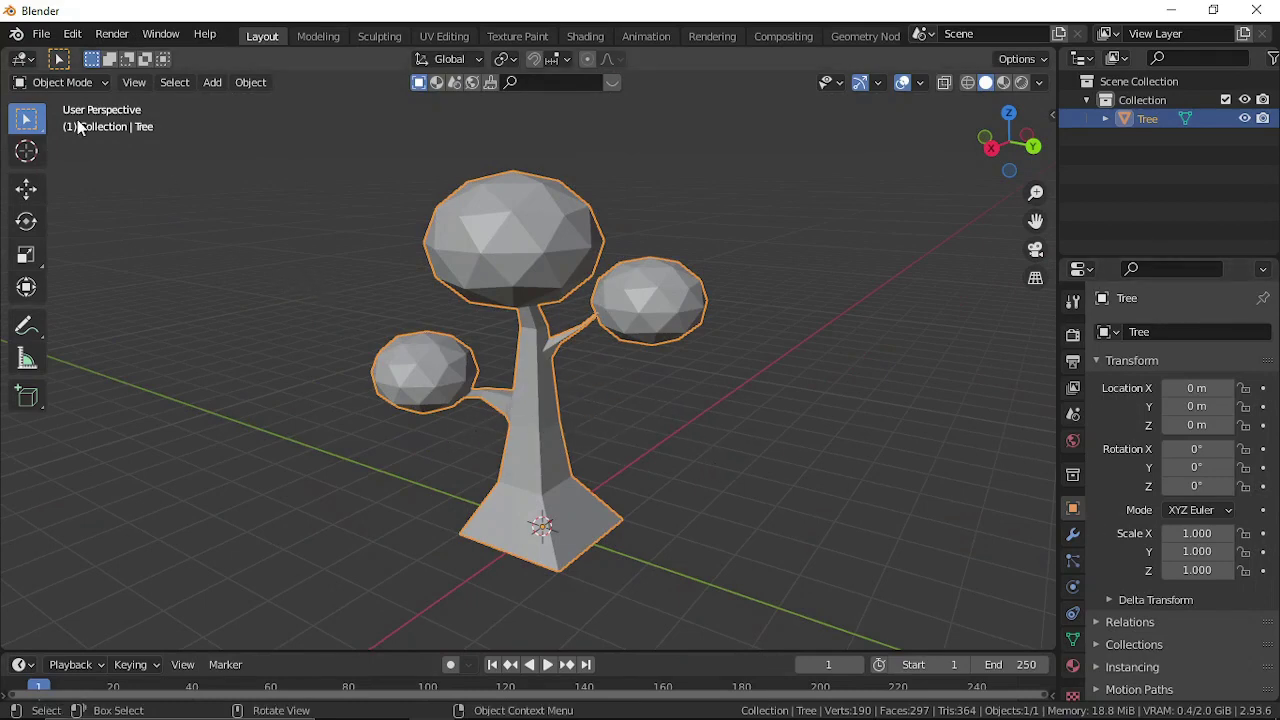
# In Texture Paint mode, start a new Base Color texture slot for the tree's material and name it treeTexture
pyautogui.click(70, 84)
pyautogui.click(56, 211)
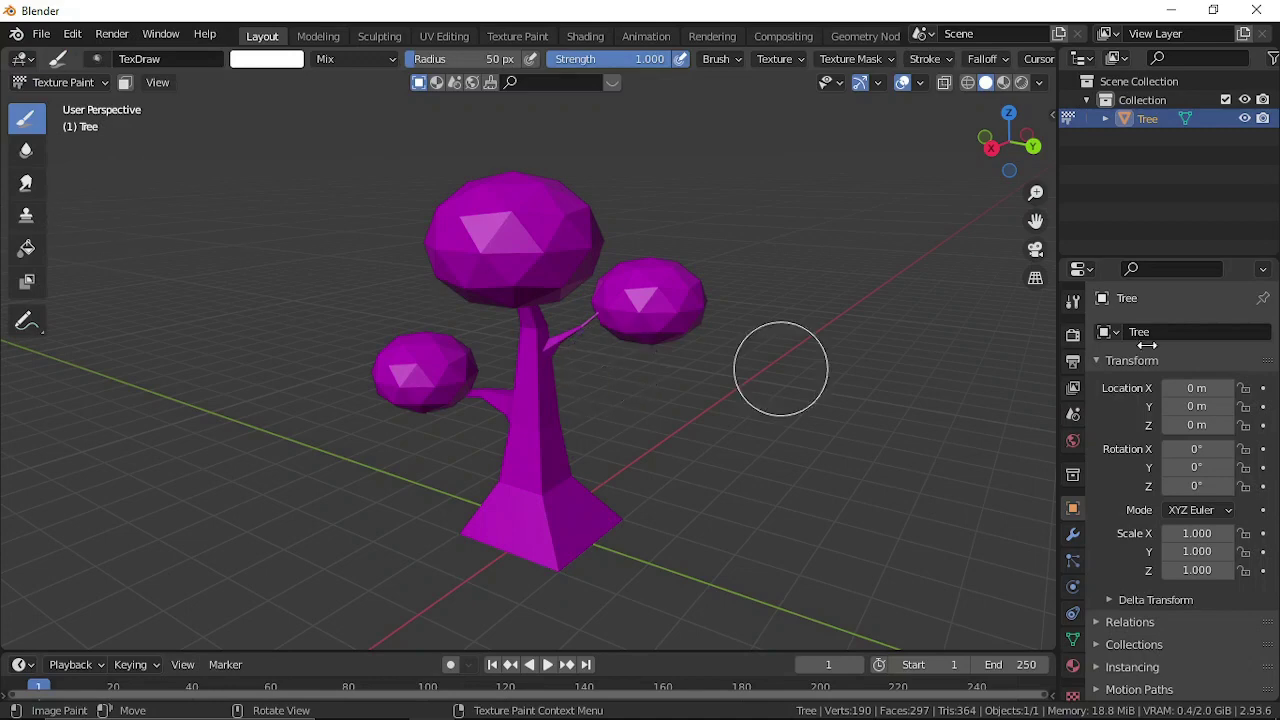
pyautogui.click(1073, 303)
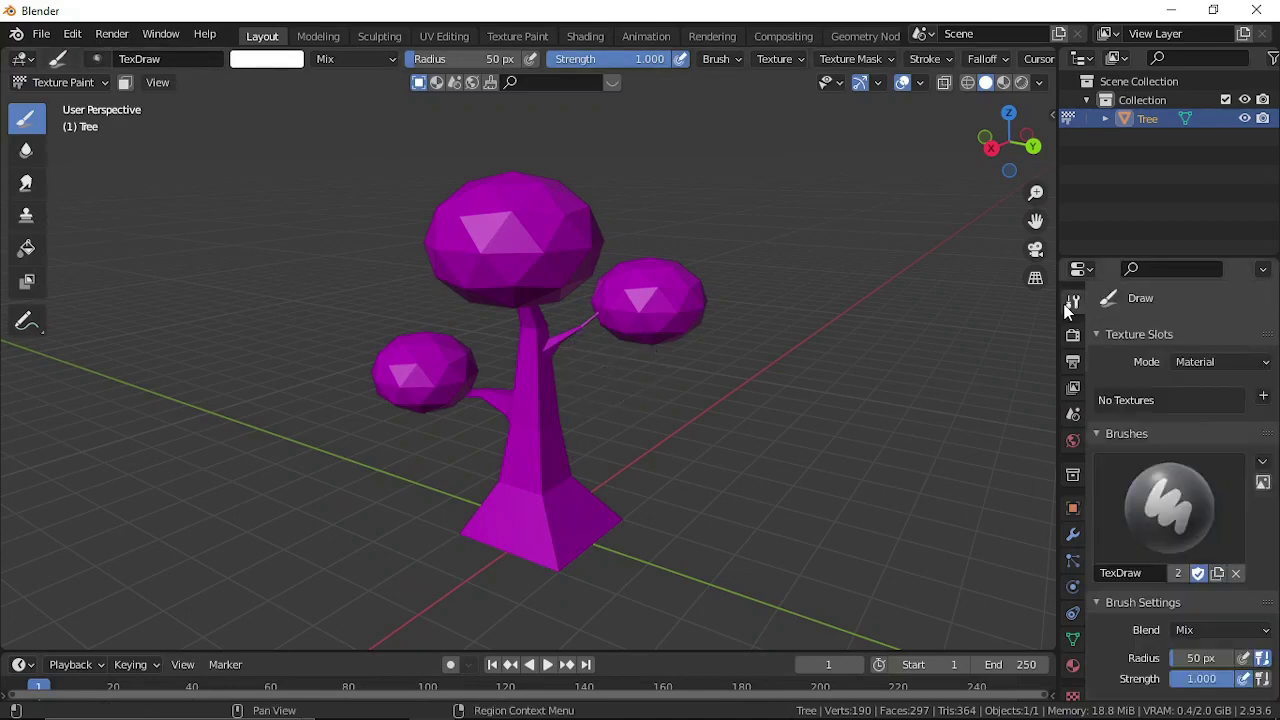
pyautogui.click(1263, 396)
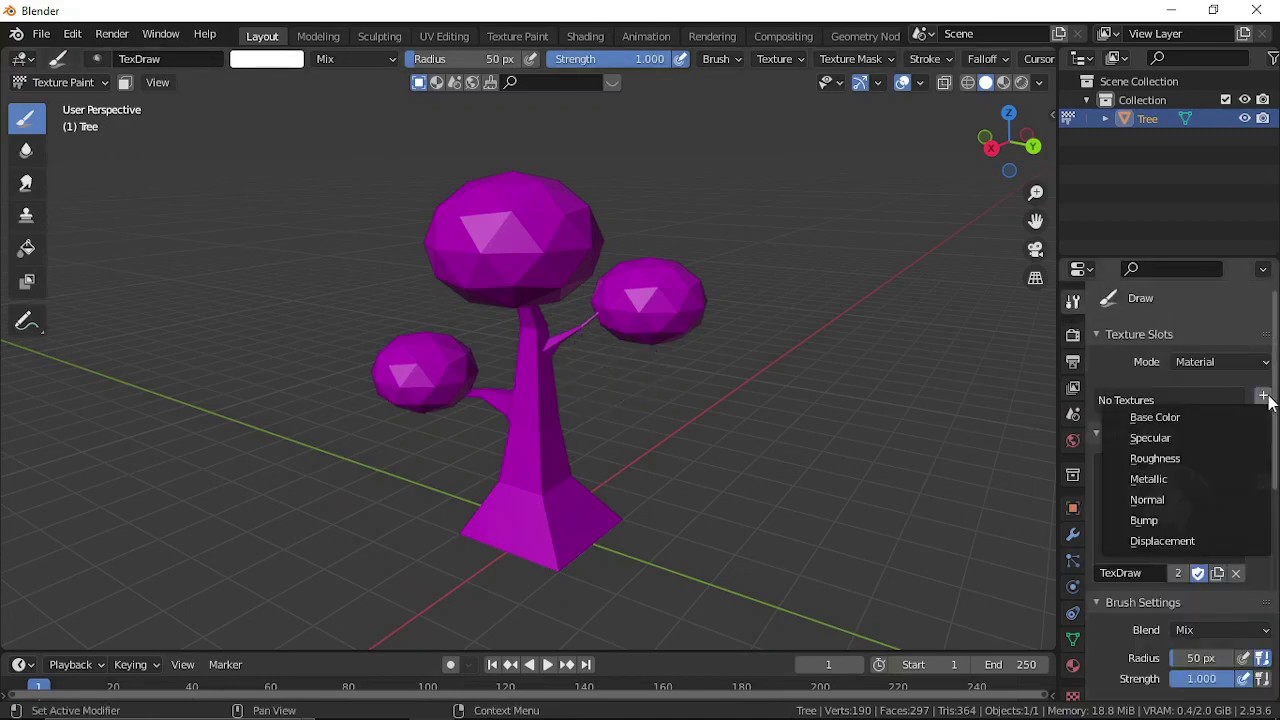
pyautogui.click(1180, 412)
pyautogui.click(1128, 446)
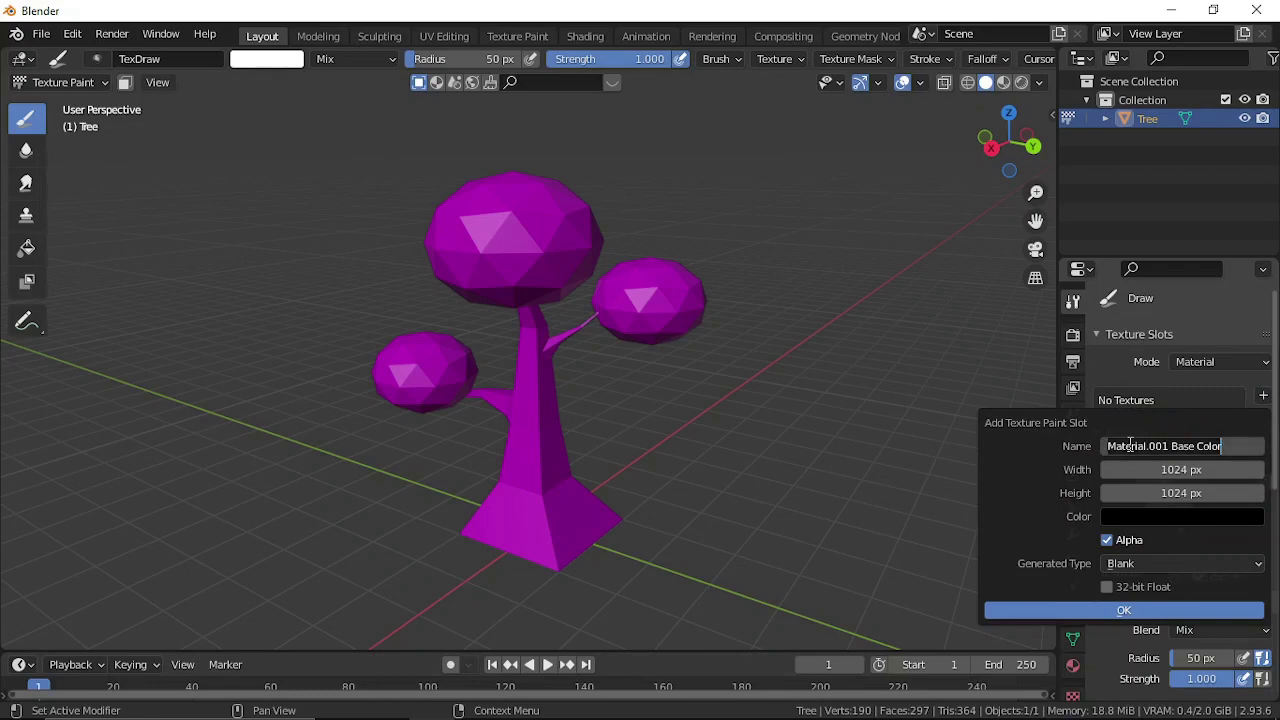
pyautogui.write('treeTexture')
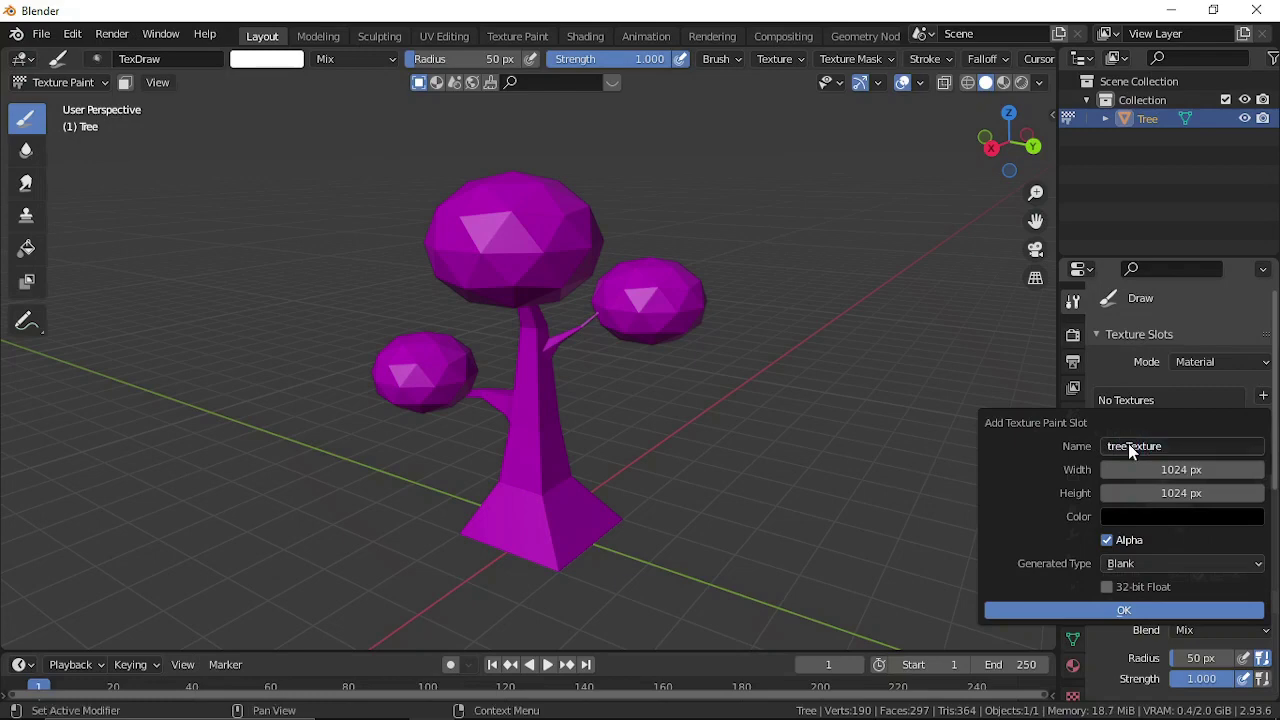
# Create the treeTexture image at 2048 × 2048 px without alpha, using a brown base colour
pyautogui.click(1201, 474)
pyautogui.click(1186, 496)
pyautogui.write('*')
pyautogui.press('Return')
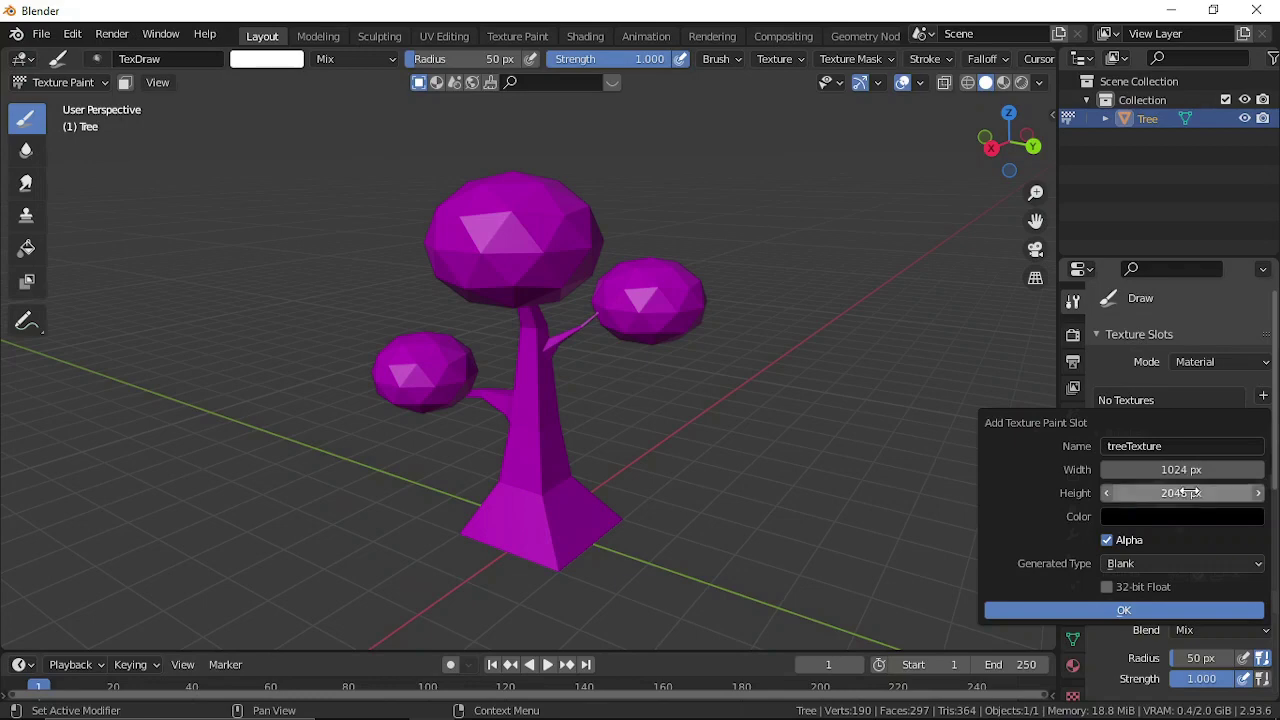
pyautogui.click(1201, 468)
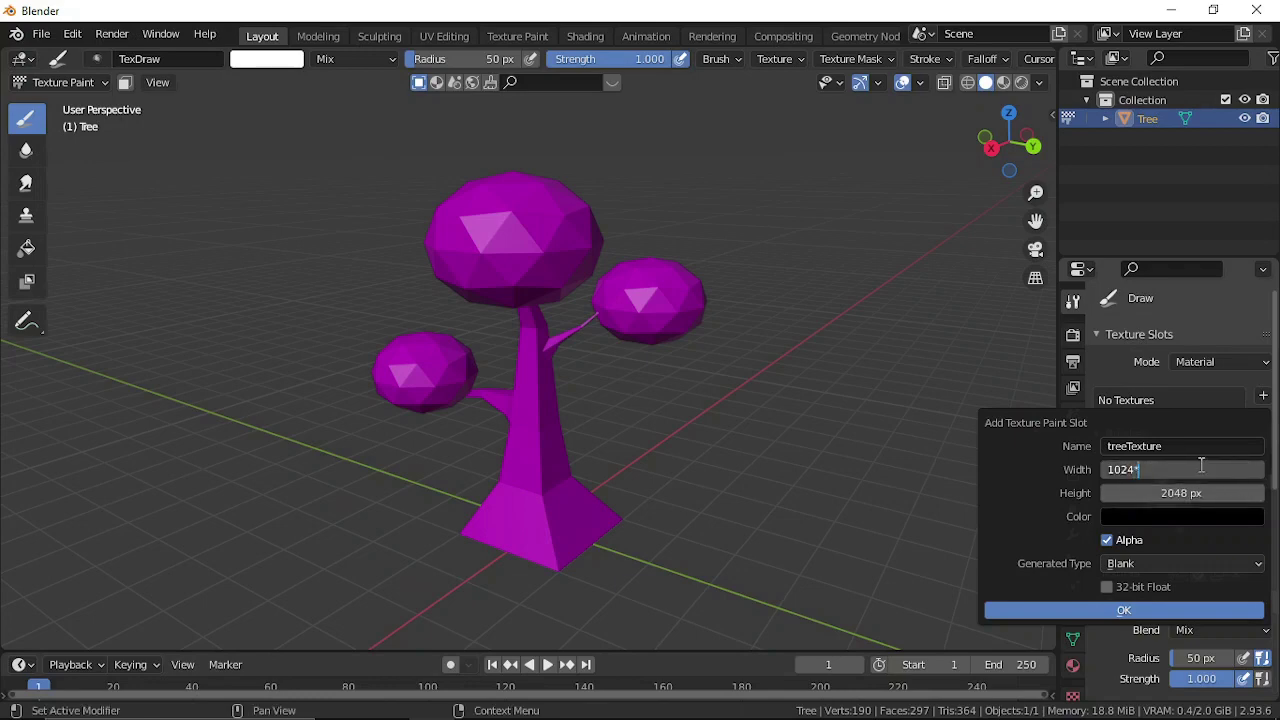
pyautogui.write('*2')
pyautogui.press('Return')
pyautogui.click(1133, 512)
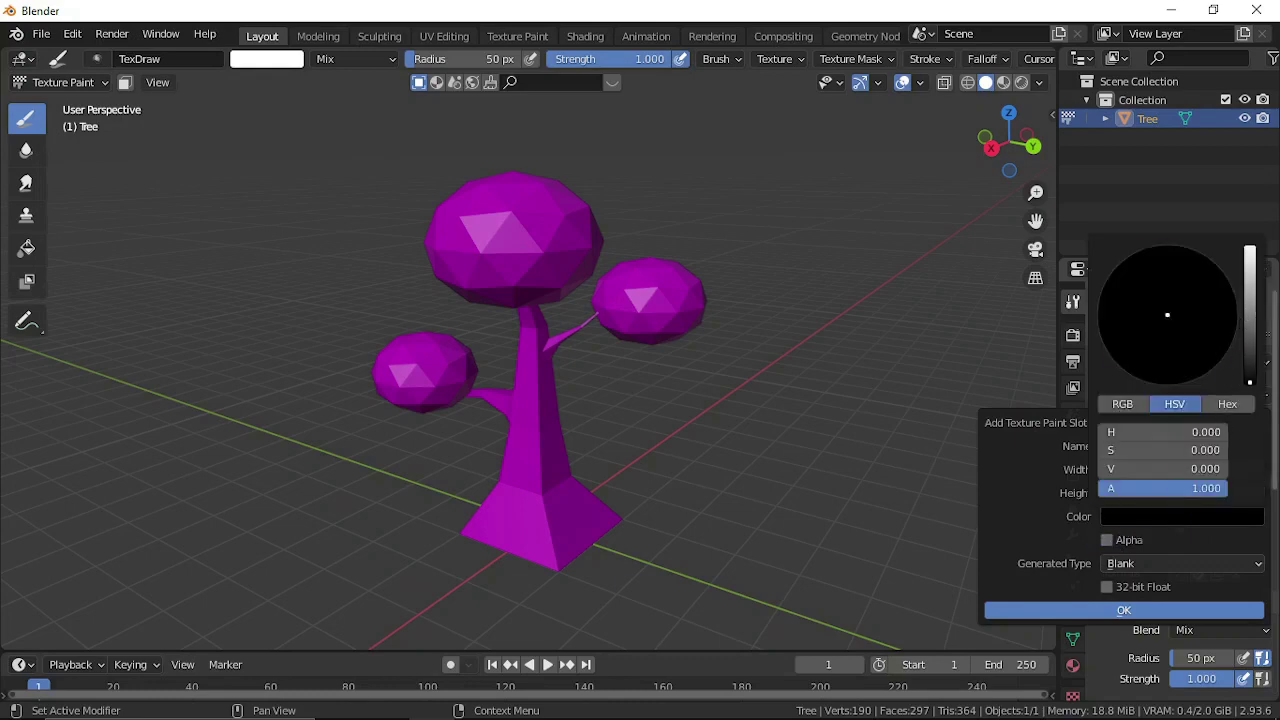
pyautogui.moveTo(1249, 382); pyautogui.dragTo(1147, 367)
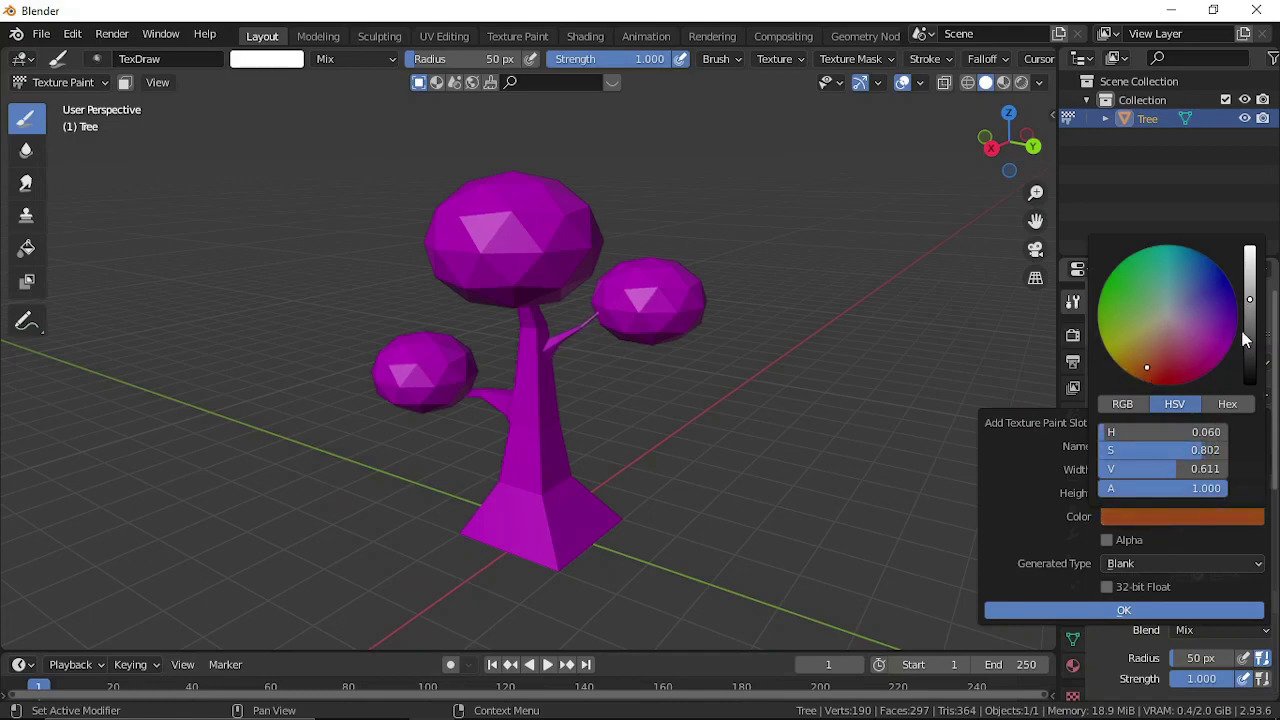
pyautogui.click(1124, 612)
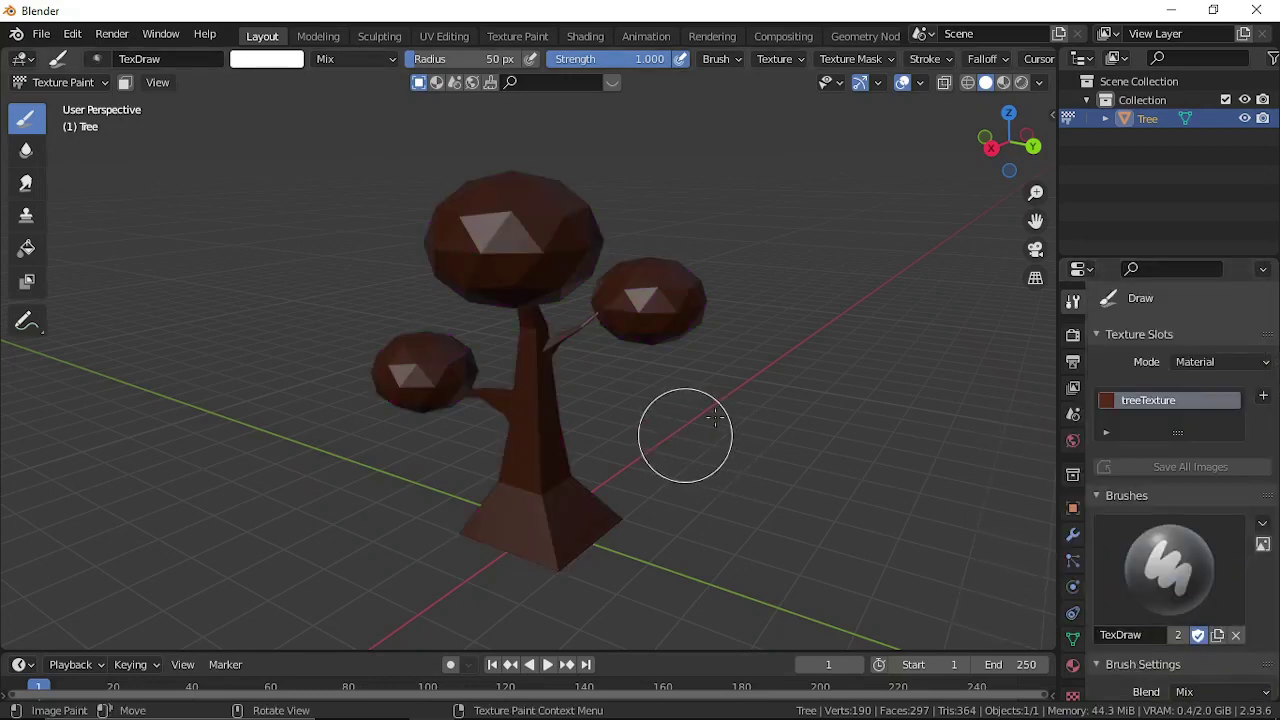
# Set the tree material's Specular to 0 and display the tree in Material Preview shading
pyautogui.click(1073, 665)
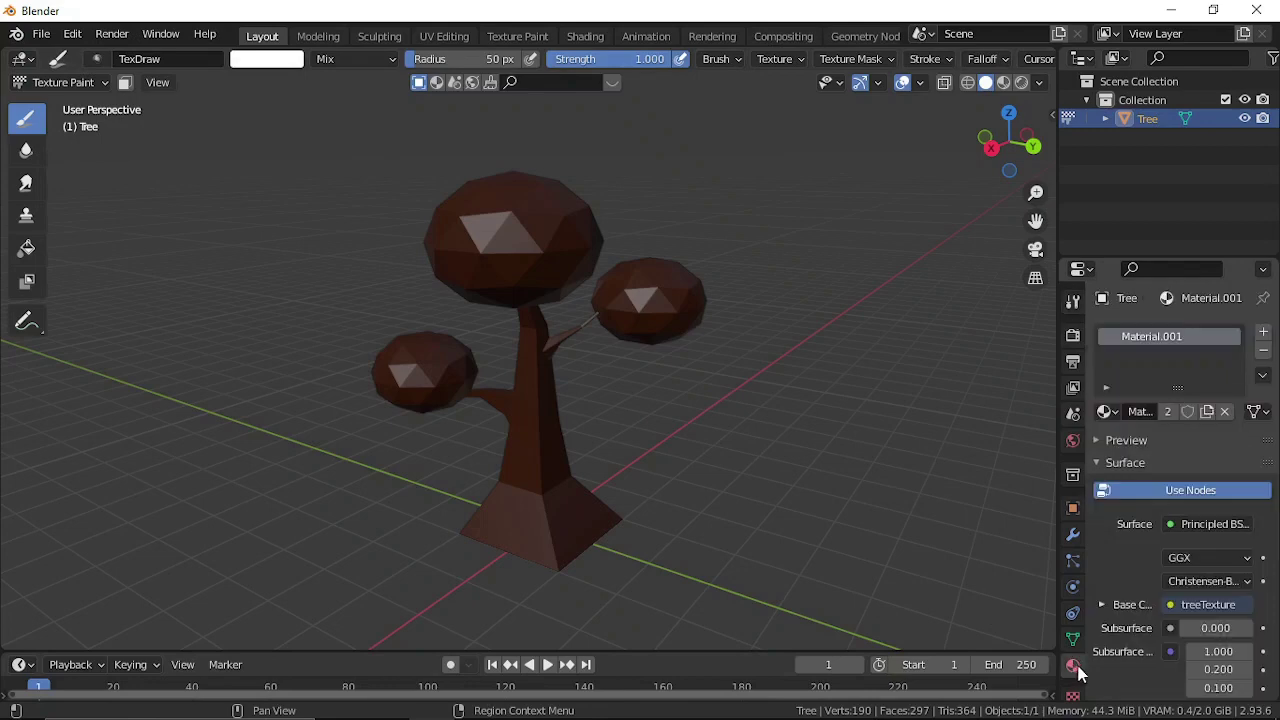
pyautogui.scroll(-5, 1171, 485)
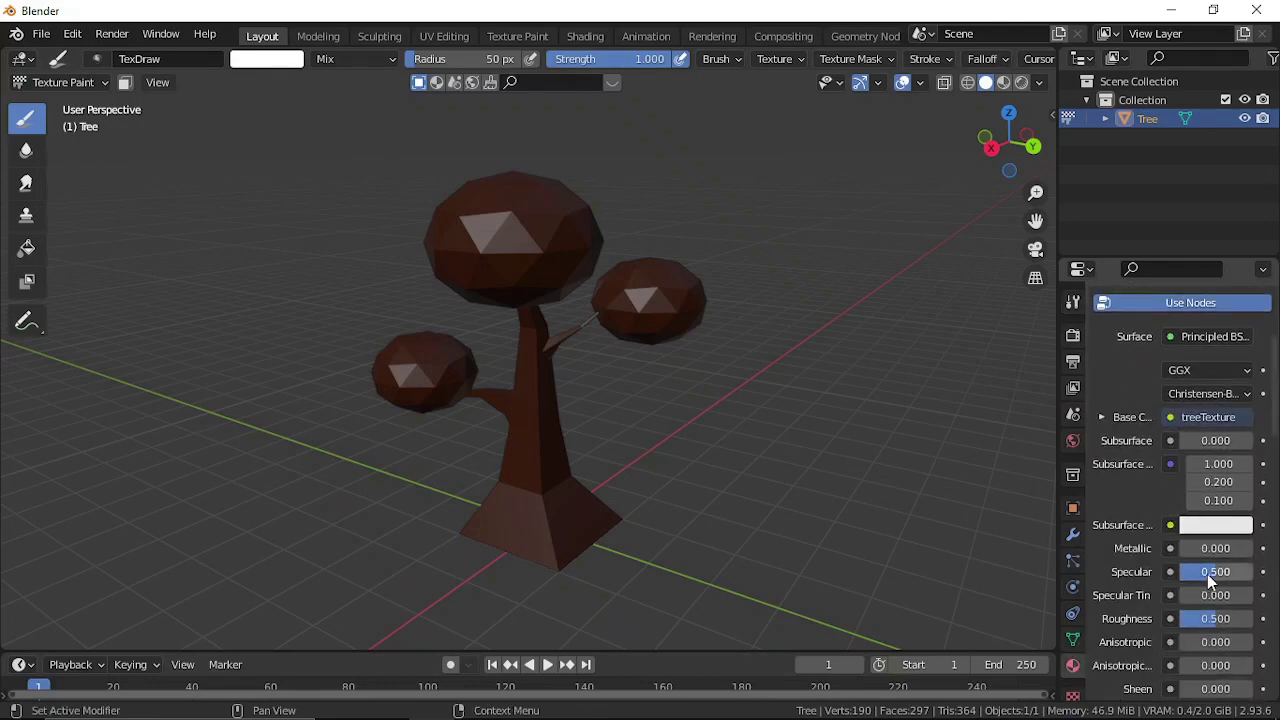
pyautogui.moveTo(1216, 571); pyautogui.dragTo(1180, 571)
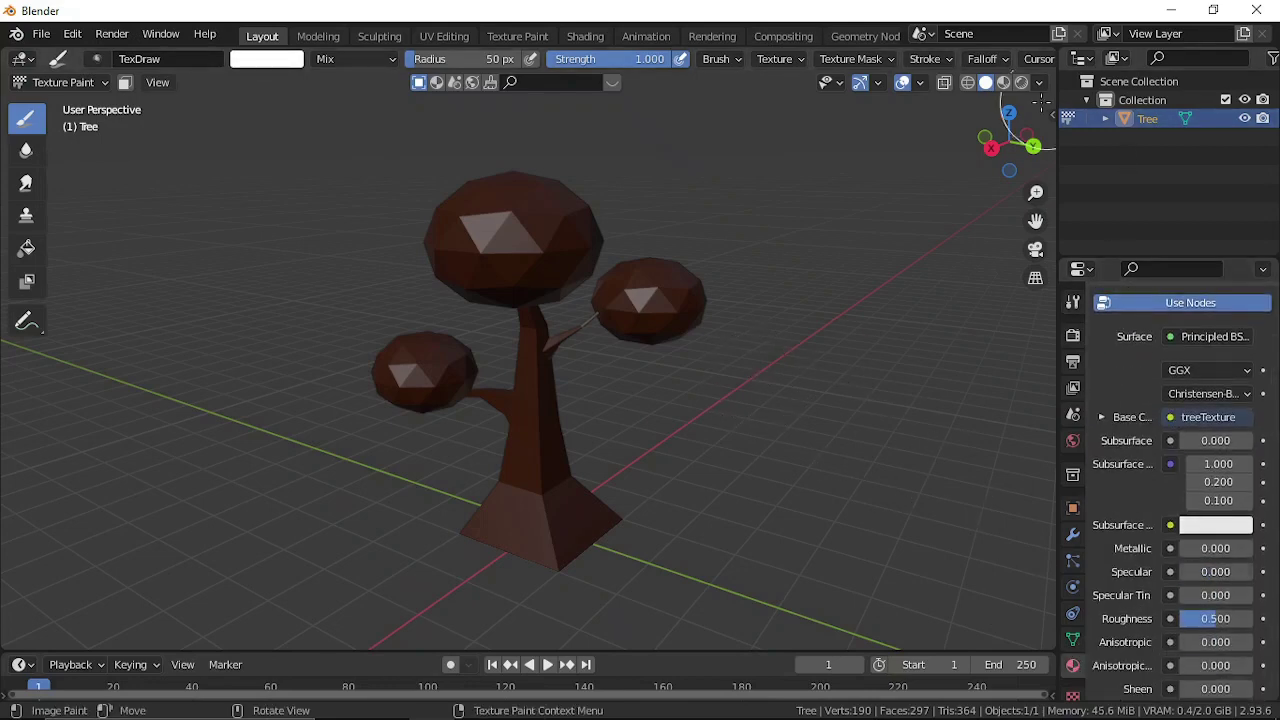
pyautogui.click(1003, 82)
pyautogui.moveTo(623, 400)
pyautogui.mouseDown(button='middle')
pyautogui.moveTo(674, 371)
pyautogui.moveTo(581, 358)
pyautogui.moveTo(423, 297)
pyautogui.moveTo(349, 334)
pyautogui.moveTo(745, 378)
pyautogui.moveTo(780, 366)
pyautogui.mouseUp(button='middle')
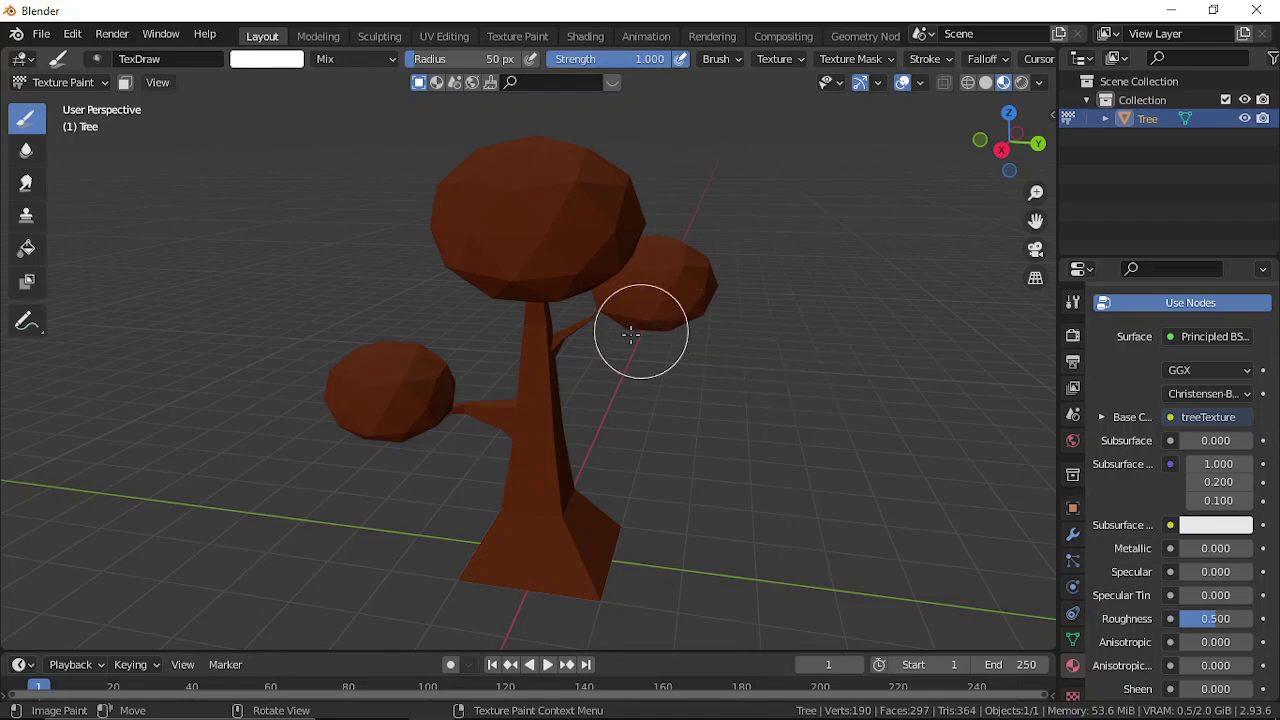
# In Edit Mode, select all linked faces of the three foliage spheres, leaving the trunk and branches unselected
pyautogui.click(72, 85)
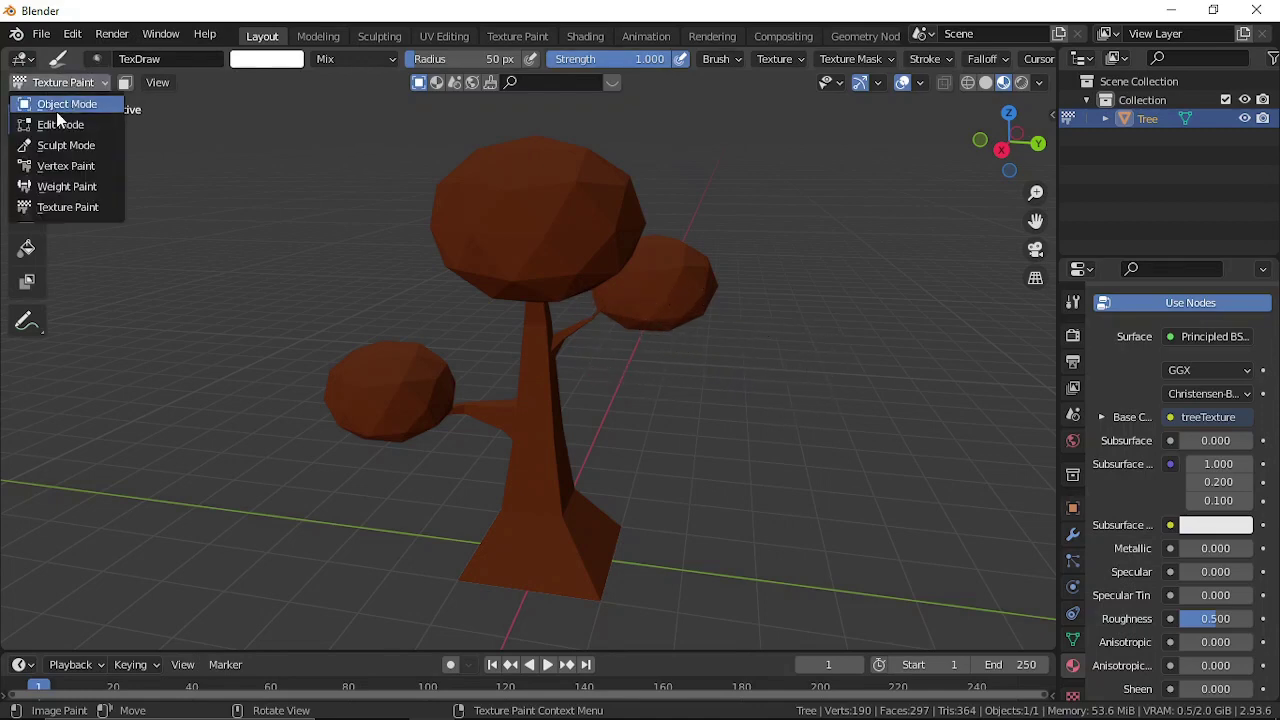
pyautogui.click(60, 124)
pyautogui.click(505, 213)
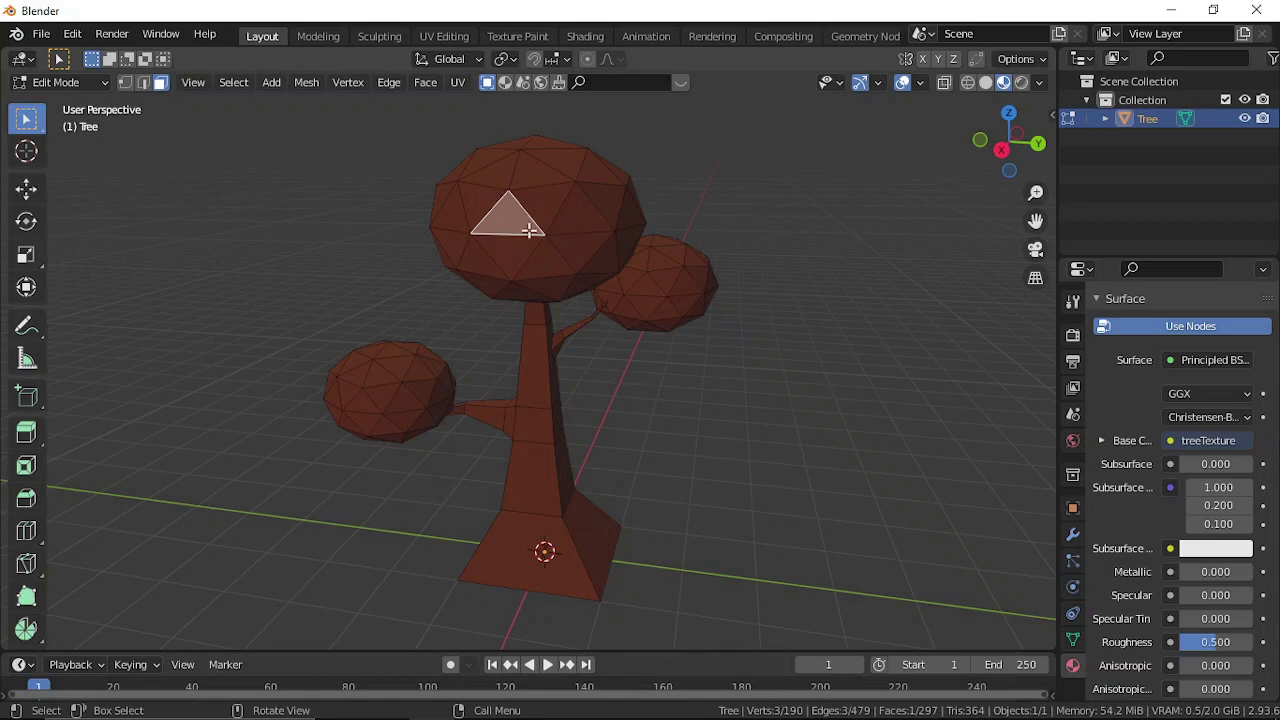
pyautogui.moveTo(570, 205); pyautogui.dragTo(656, 250, button='middle')
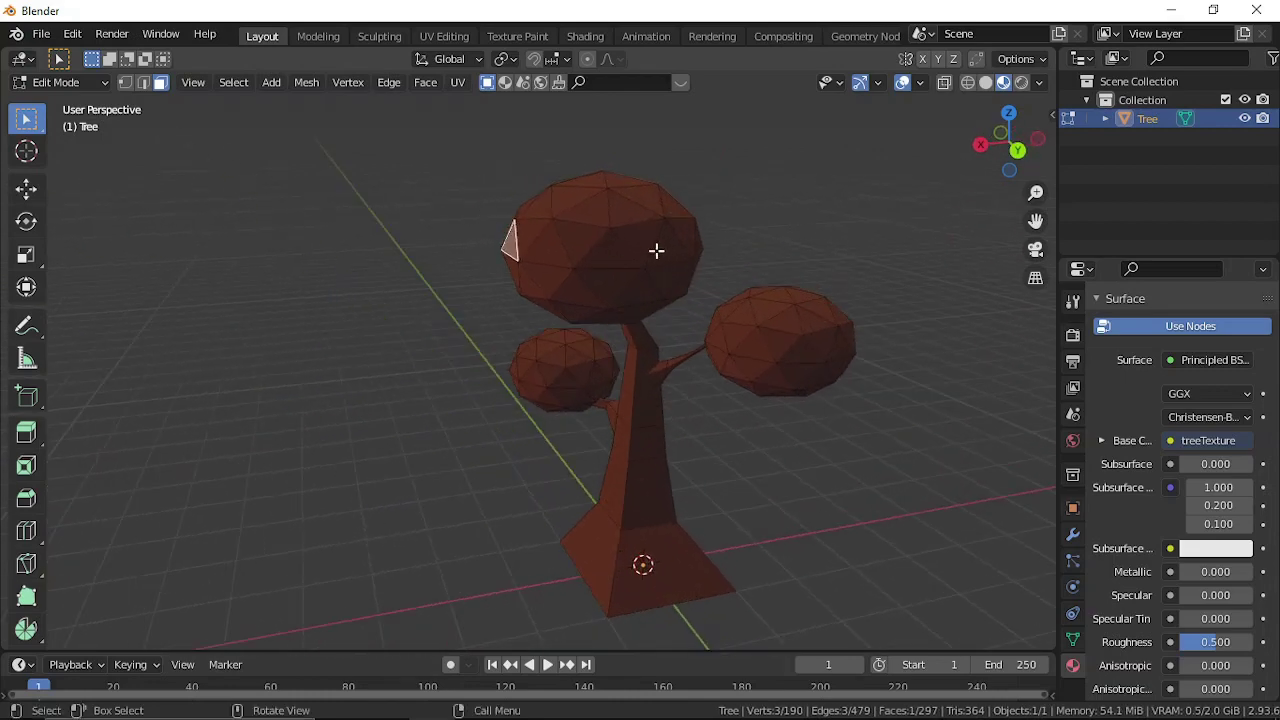
pyautogui.hotkey('ctrl', 'l')
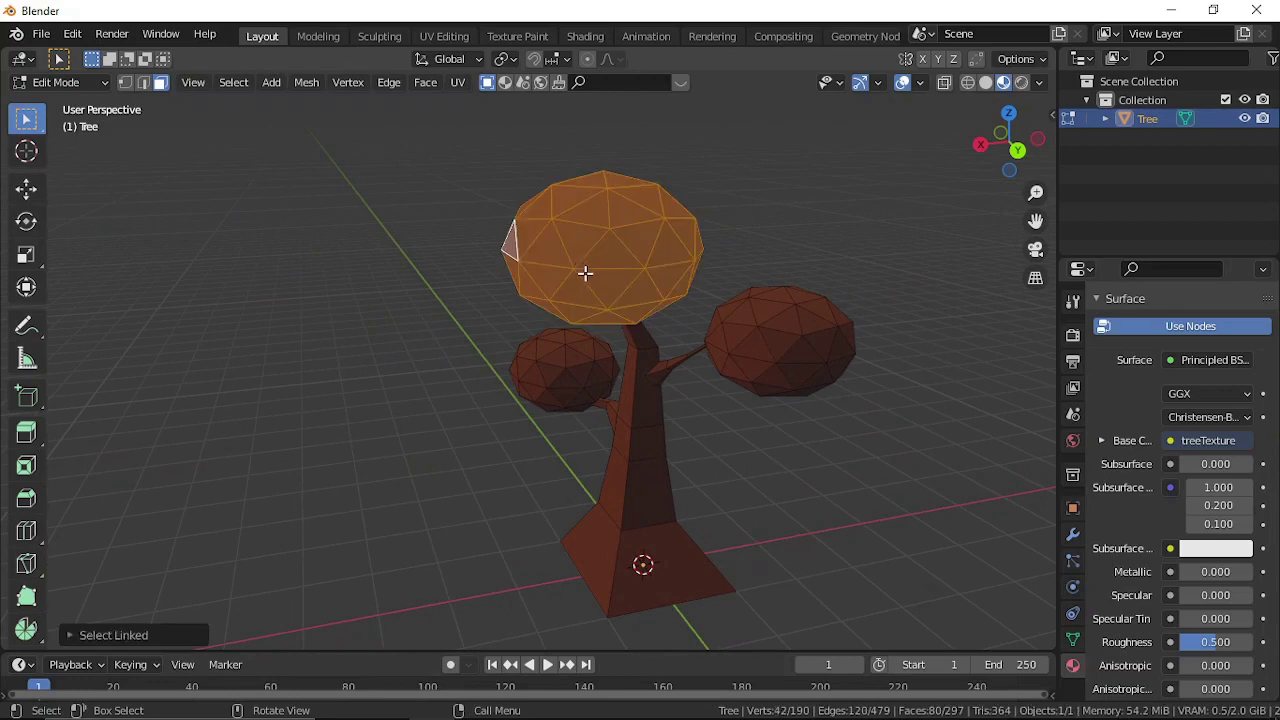
pyautogui.press('l')
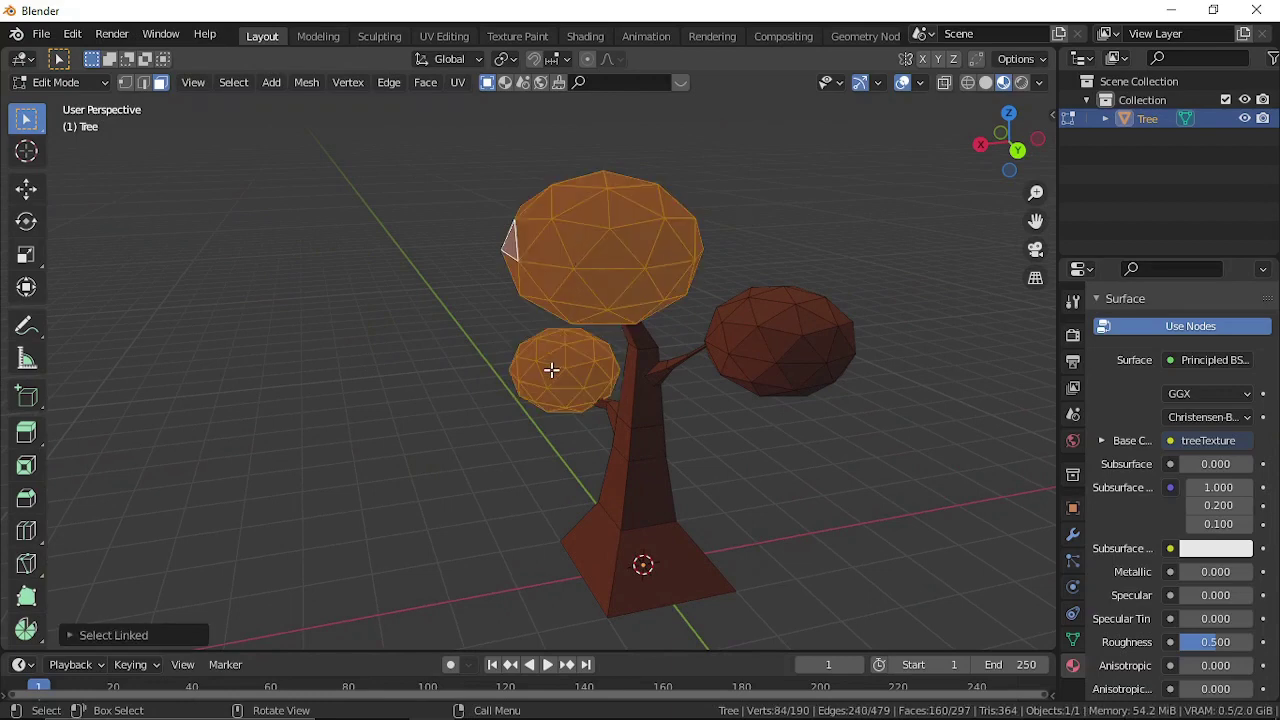
pyautogui.press('l')
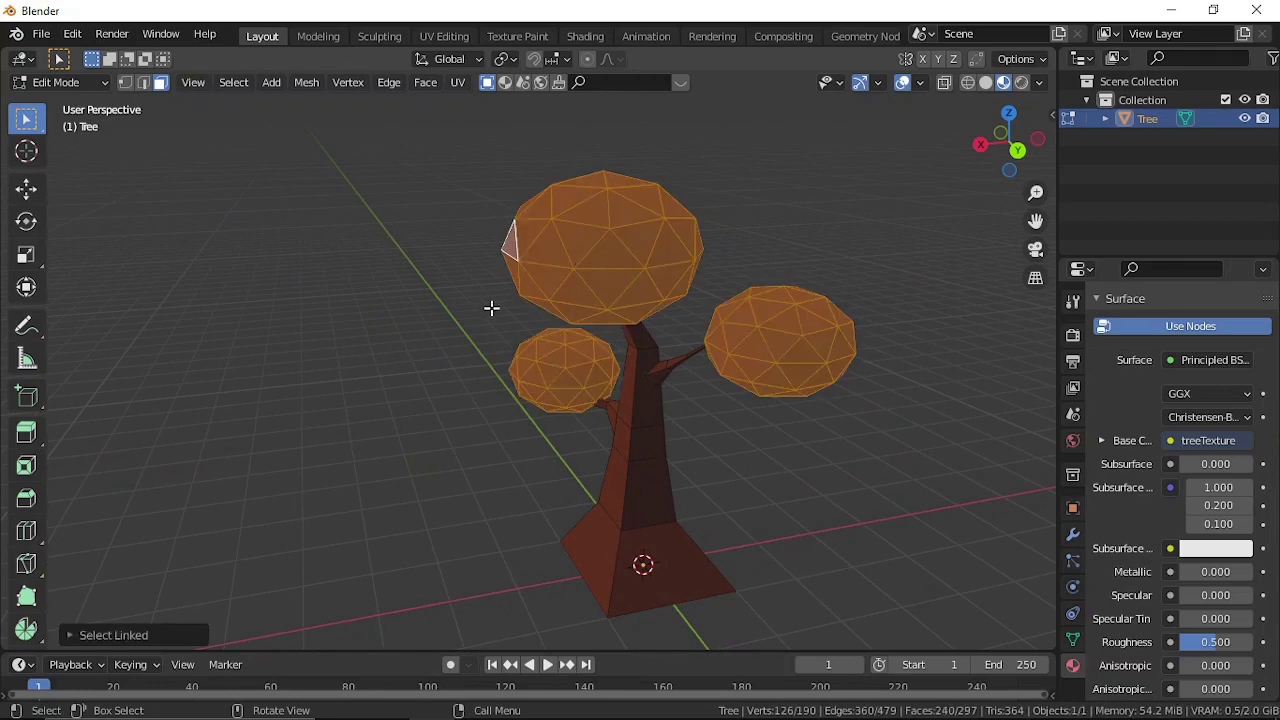
pyautogui.moveTo(491, 308); pyautogui.dragTo(526, 314, button='middle')
# Return to Texture Paint mode and enable the face selection mask so painting affects only the selected foliage
pyautogui.click(62, 84)
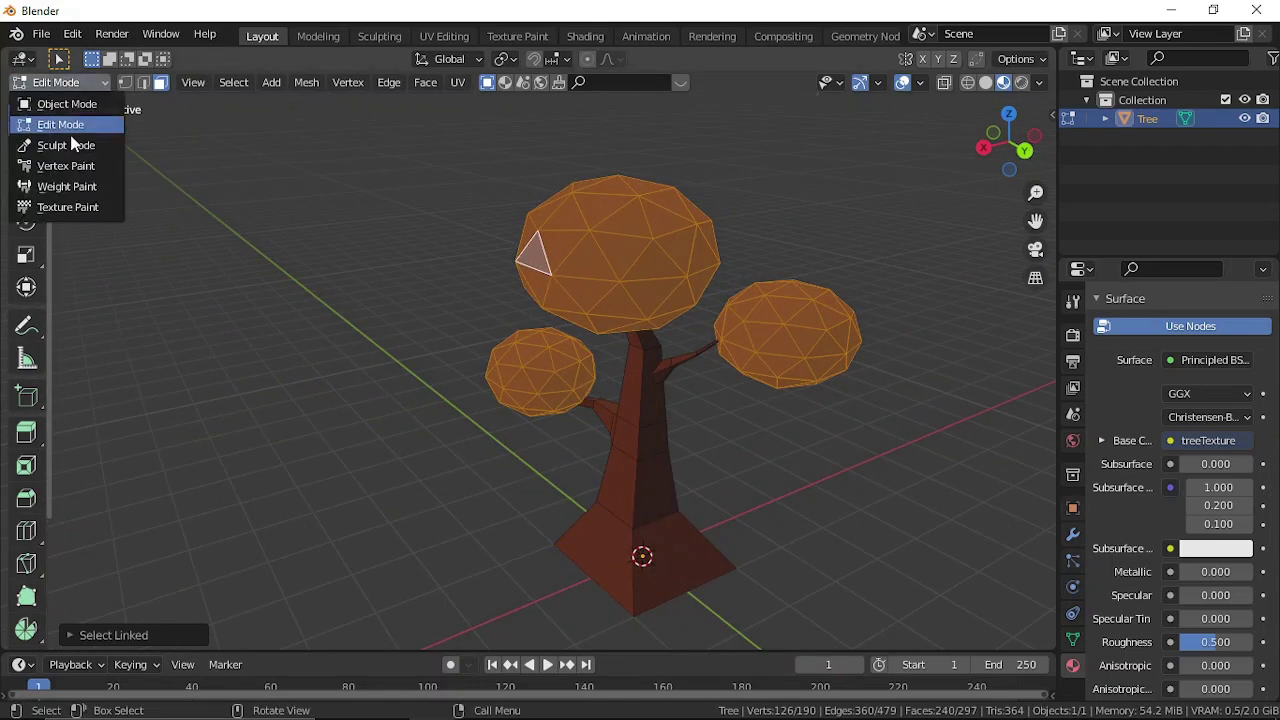
pyautogui.click(72, 207)
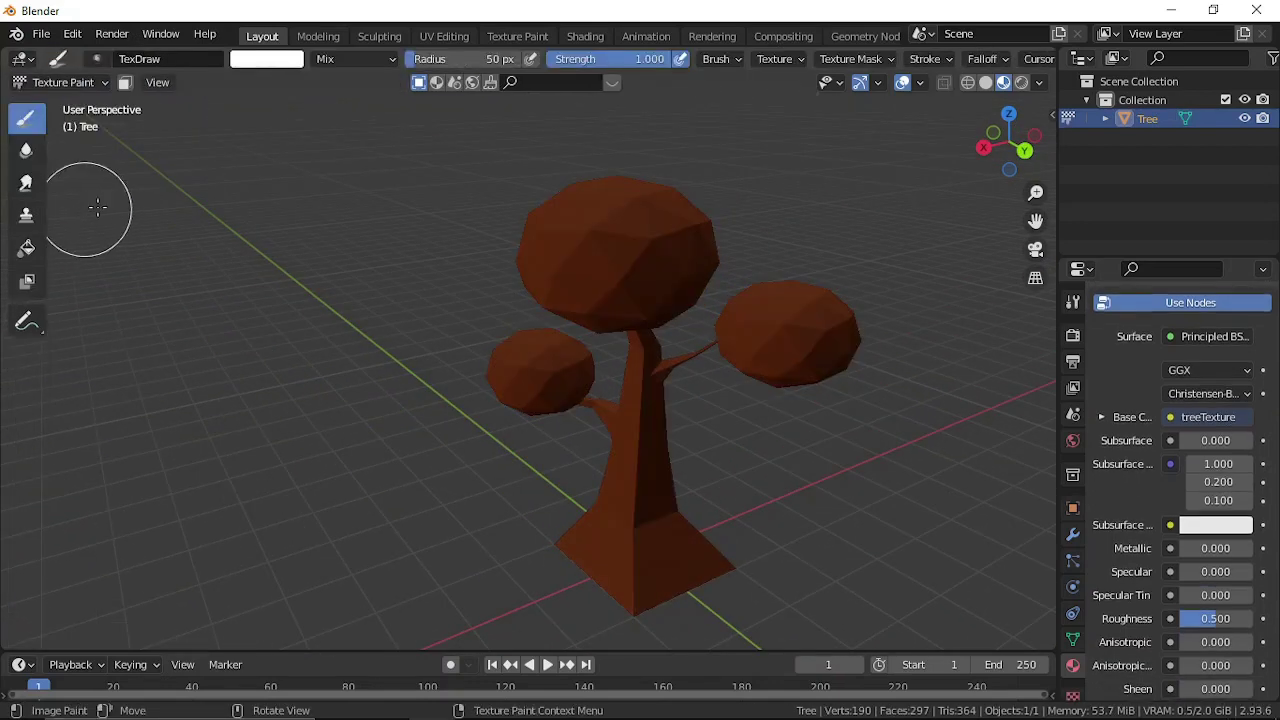
pyautogui.click(124, 86)
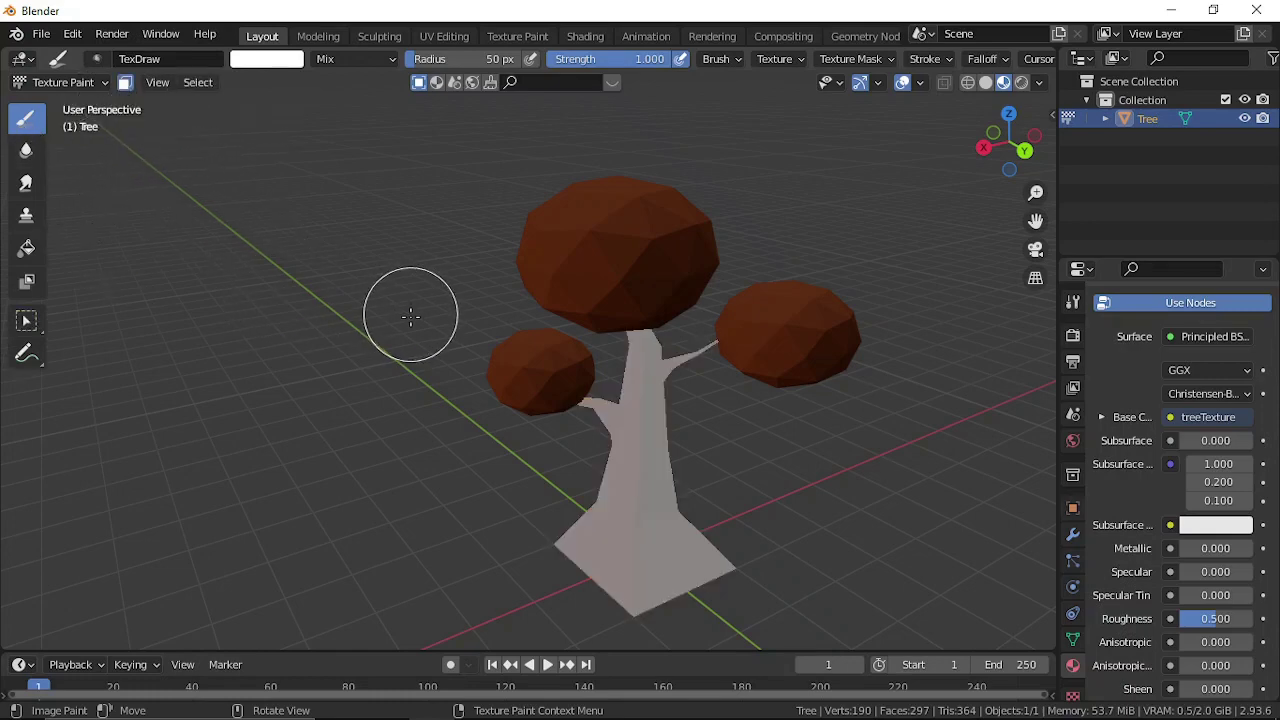
# Try white brush strokes across the three masked foliage spheres and undo them
pyautogui.moveTo(525, 283)
pyautogui.mouseDown()
pyautogui.moveTo(737, 362)
pyautogui.moveTo(700, 229)
pyautogui.moveTo(486, 449)
pyautogui.moveTo(560, 460)
pyautogui.moveTo(918, 278)
pyautogui.moveTo(737, 257)
pyautogui.mouseUp()
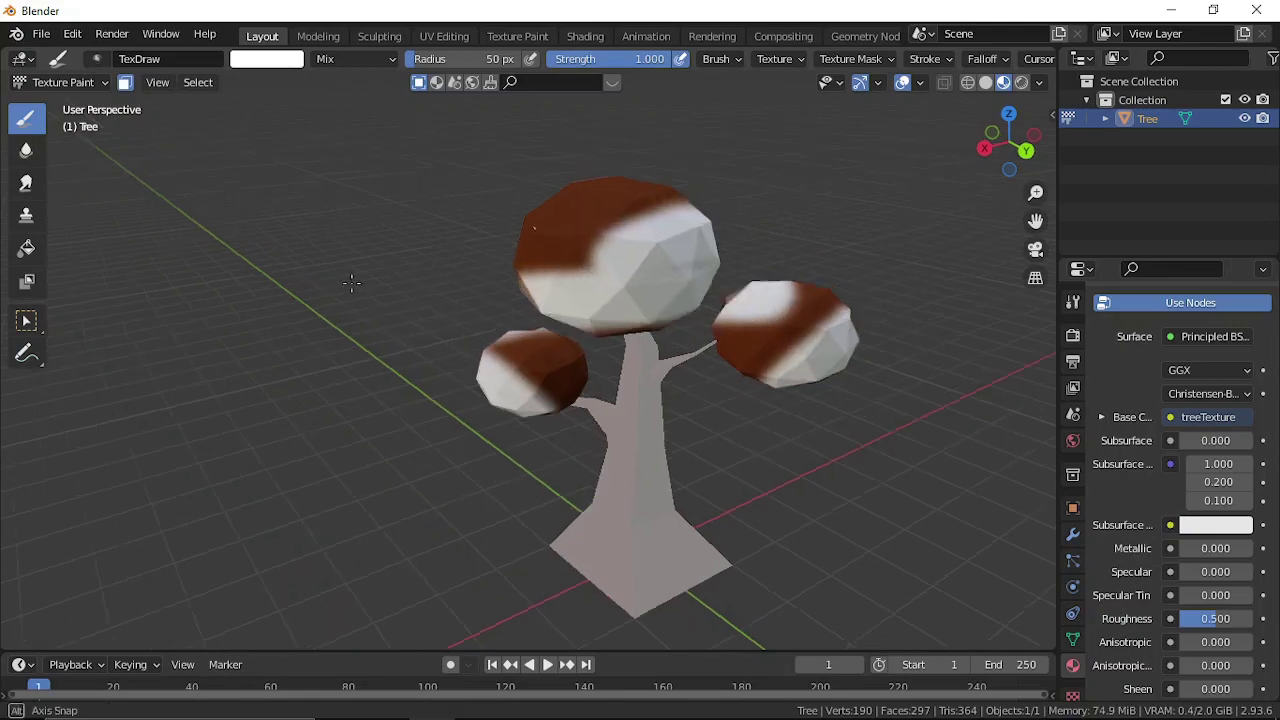
pyautogui.moveTo(351, 280)
pyautogui.mouseDown(button='middle')
pyautogui.moveTo(393, 265)
pyautogui.moveTo(466, 306)
pyautogui.mouseUp(button='middle')
pyautogui.hotkey('ctrl', 'z')
pyautogui.hotkey('ctrl', 'z')
pyautogui.hotkey('ctrl', 'z')
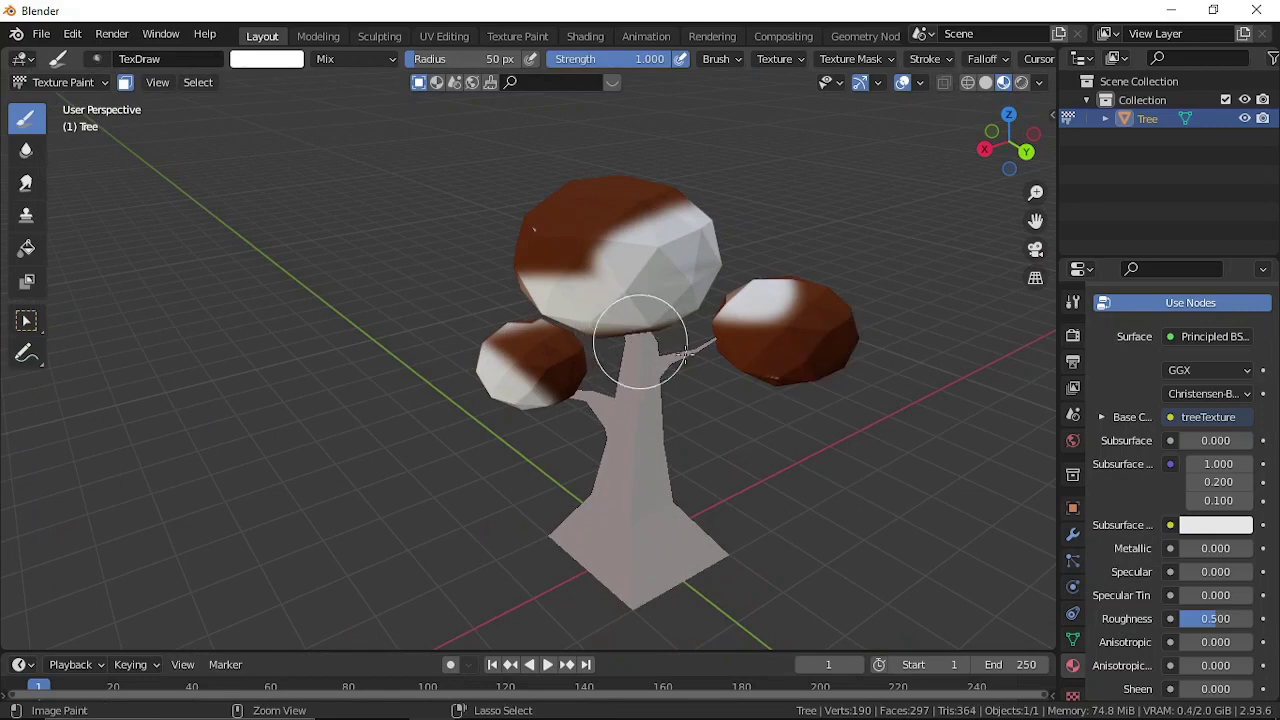
pyautogui.hotkey('ctrl', 'z')
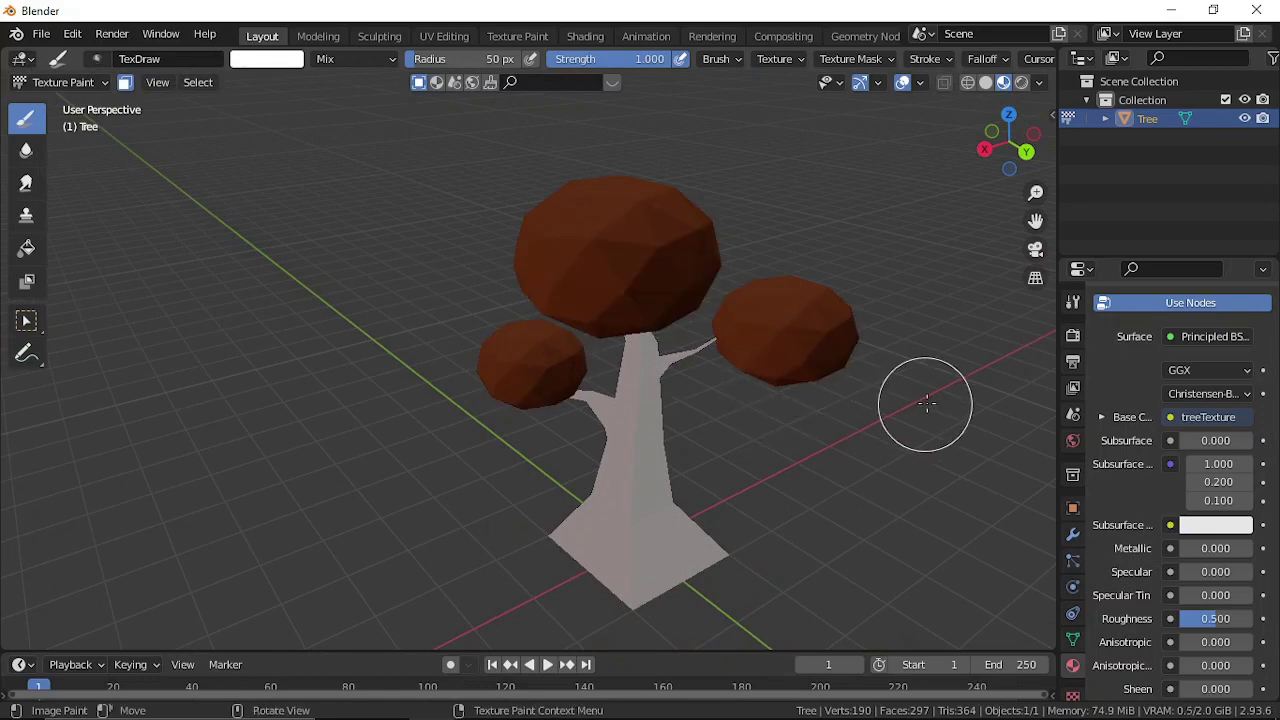
# Set the Draw brush colour to bright green and paint over the upper part of the top foliage sphere
pyautogui.scroll(-3, 995, 443)
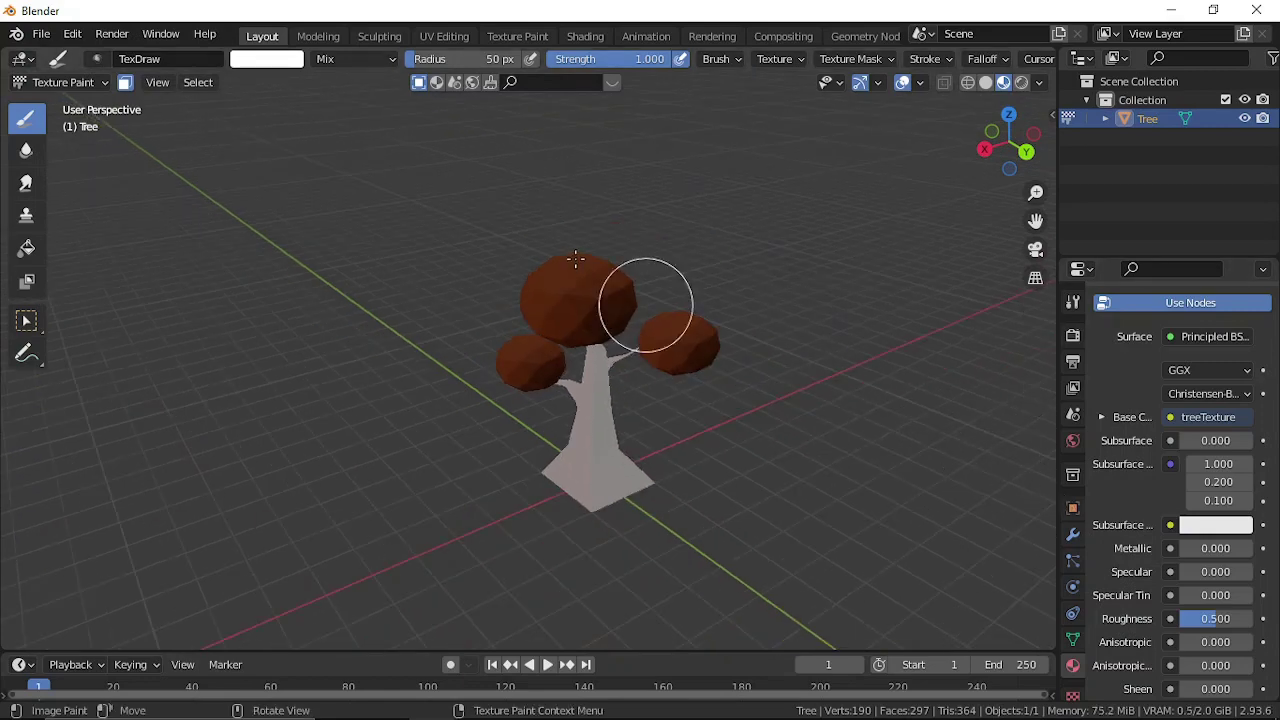
pyautogui.click(1073, 301)
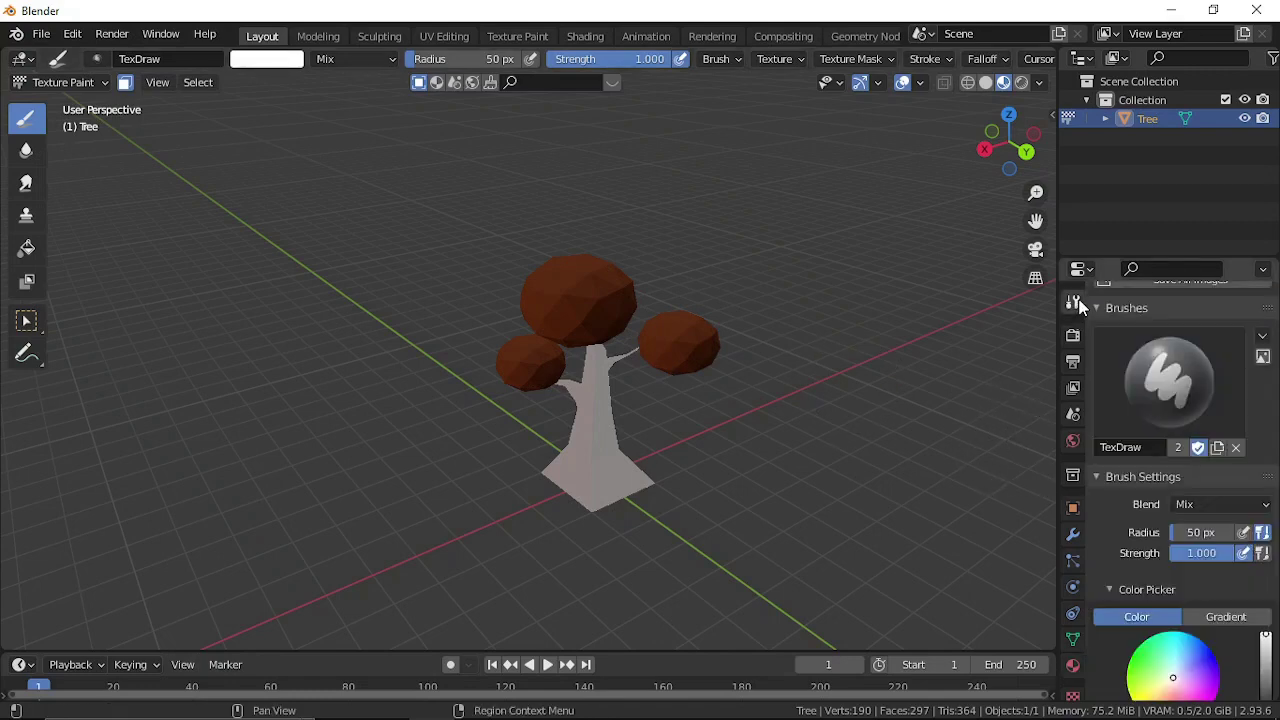
pyautogui.scroll(-2, 1185, 481)
pyautogui.scroll(2, 1185, 481)
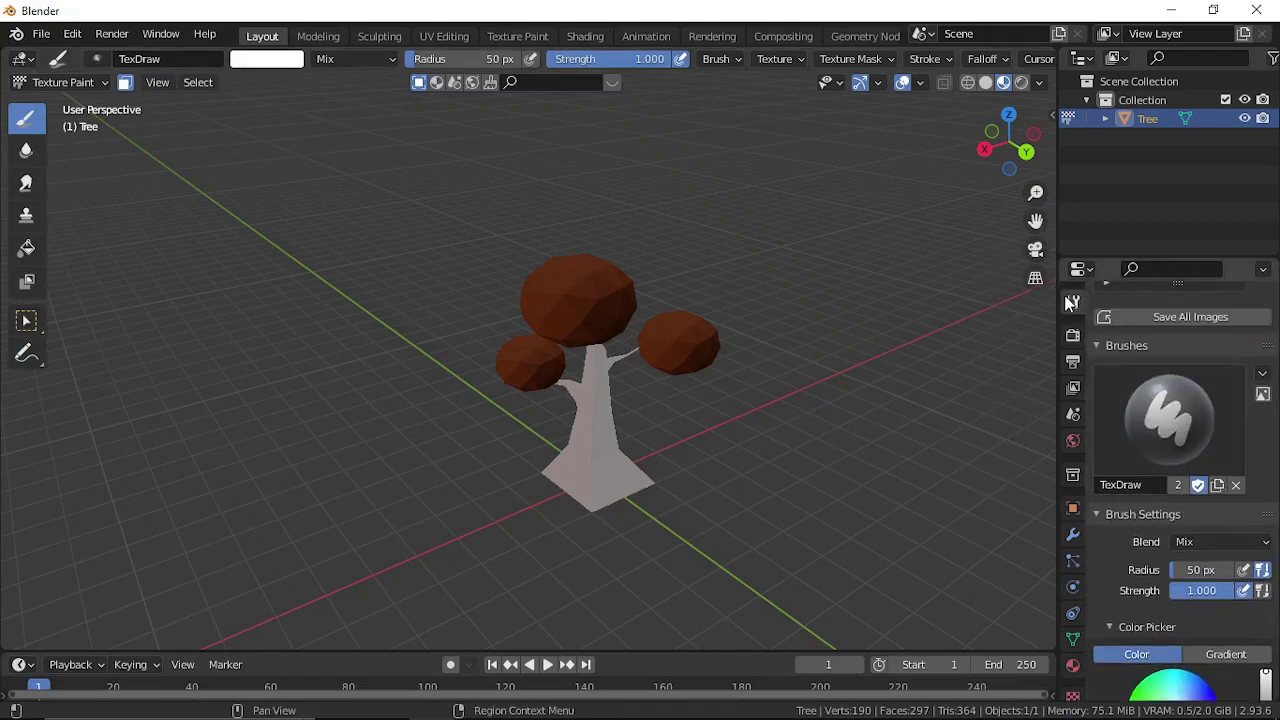
pyautogui.scroll(-6, 1137, 430)
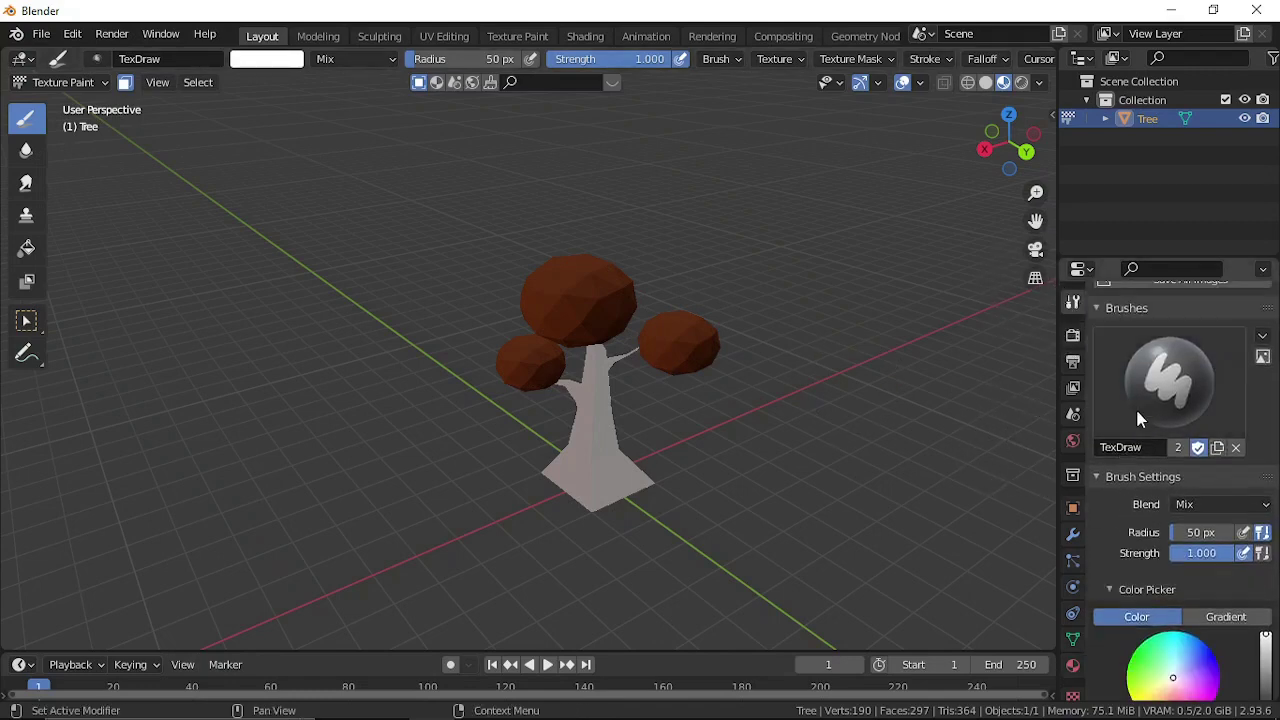
pyautogui.moveTo(1157, 500)
pyautogui.mouseDown()
pyautogui.moveTo(1197, 446)
pyautogui.moveTo(1180, 427)
pyautogui.moveTo(1187, 474)
pyautogui.moveTo(1129, 437)
pyautogui.mouseUp()
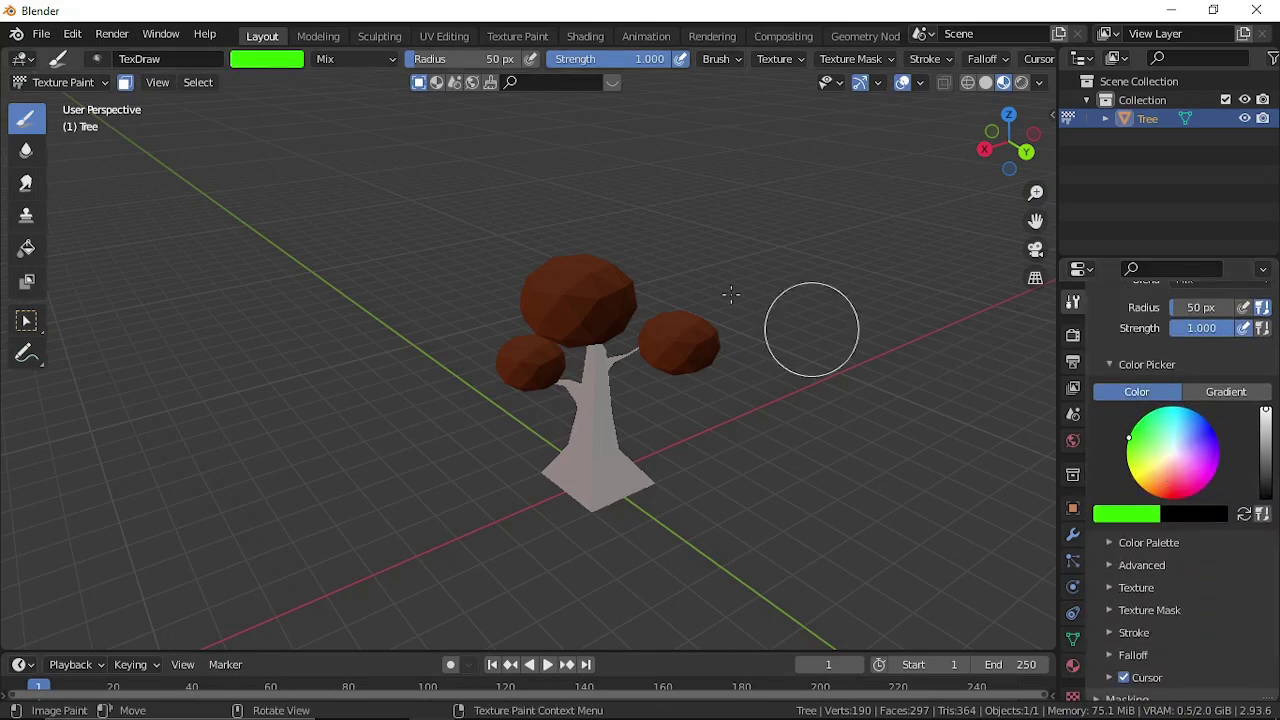
pyautogui.moveTo(673, 269); pyautogui.dragTo(560, 290)
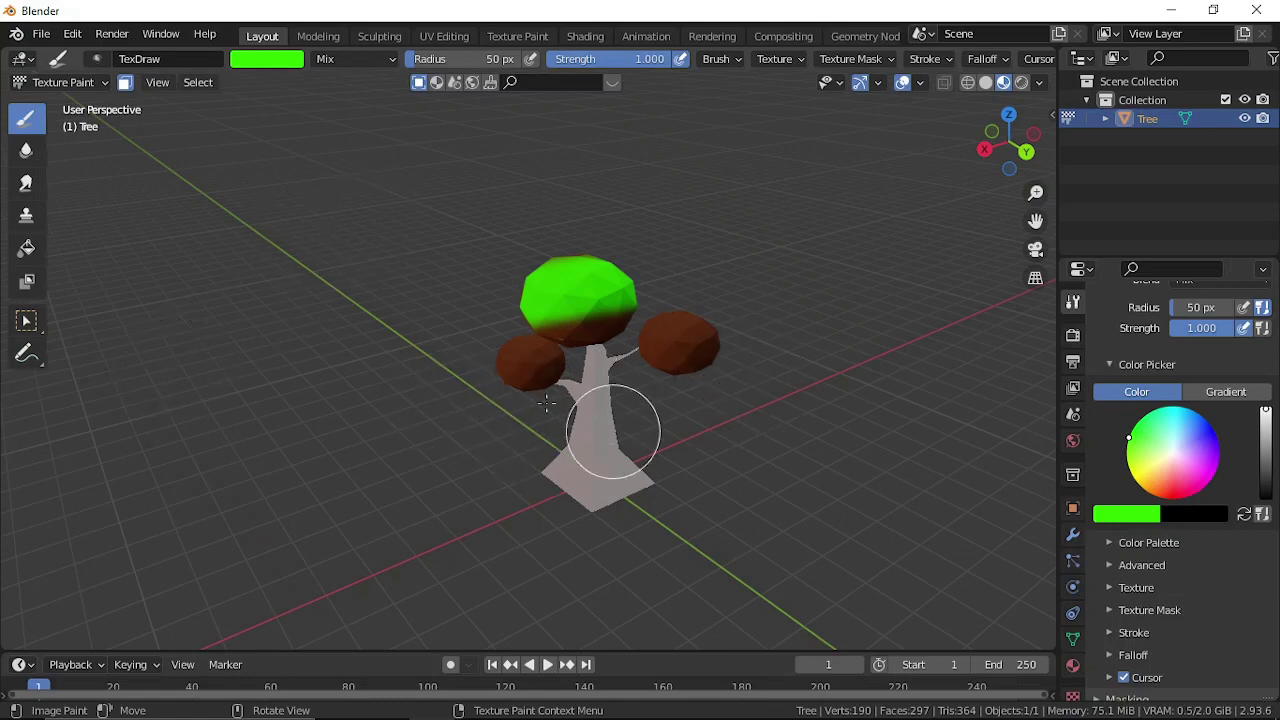
# Fill the three masked foliage spheres with a medium green using the Fill tool
pyautogui.click(27, 250)
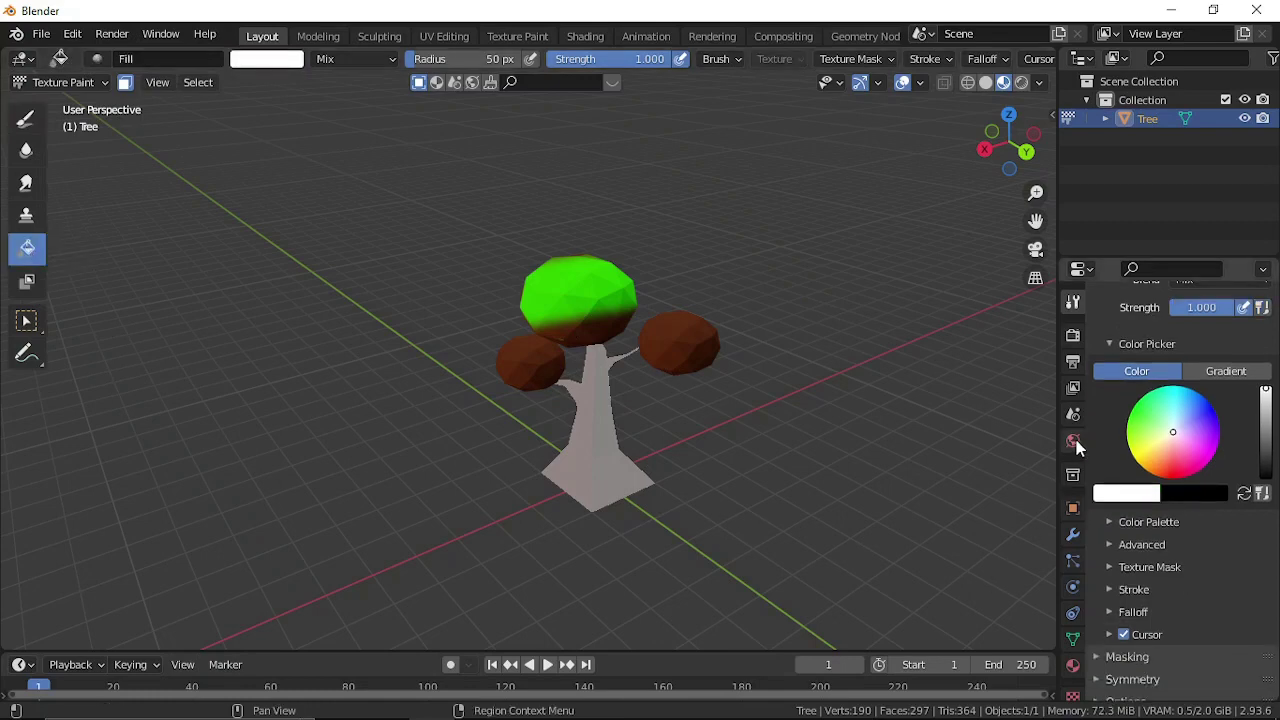
pyautogui.moveTo(1171, 429); pyautogui.dragTo(1143, 410)
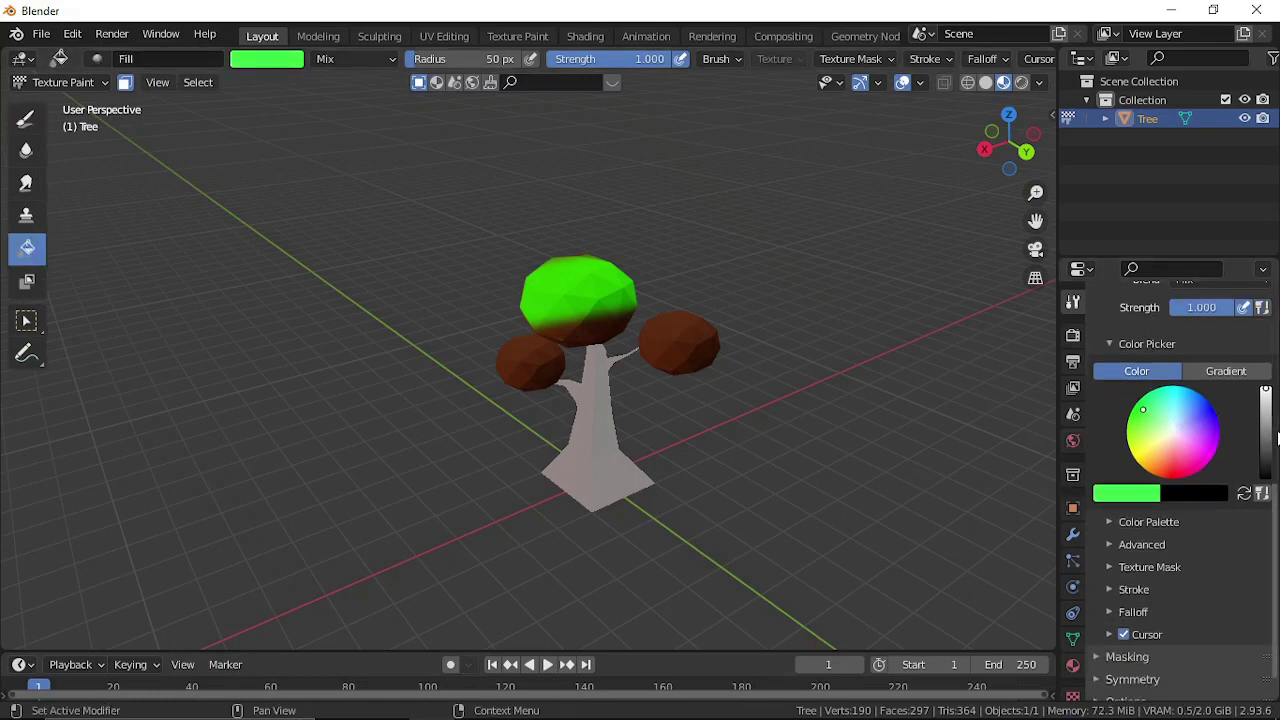
pyautogui.moveTo(1266, 390)
pyautogui.mouseDown()
pyautogui.moveTo(1268, 435)
pyautogui.moveTo(1268, 400)
pyautogui.moveTo(1267, 420)
pyautogui.mouseUp()
pyautogui.click(584, 328)
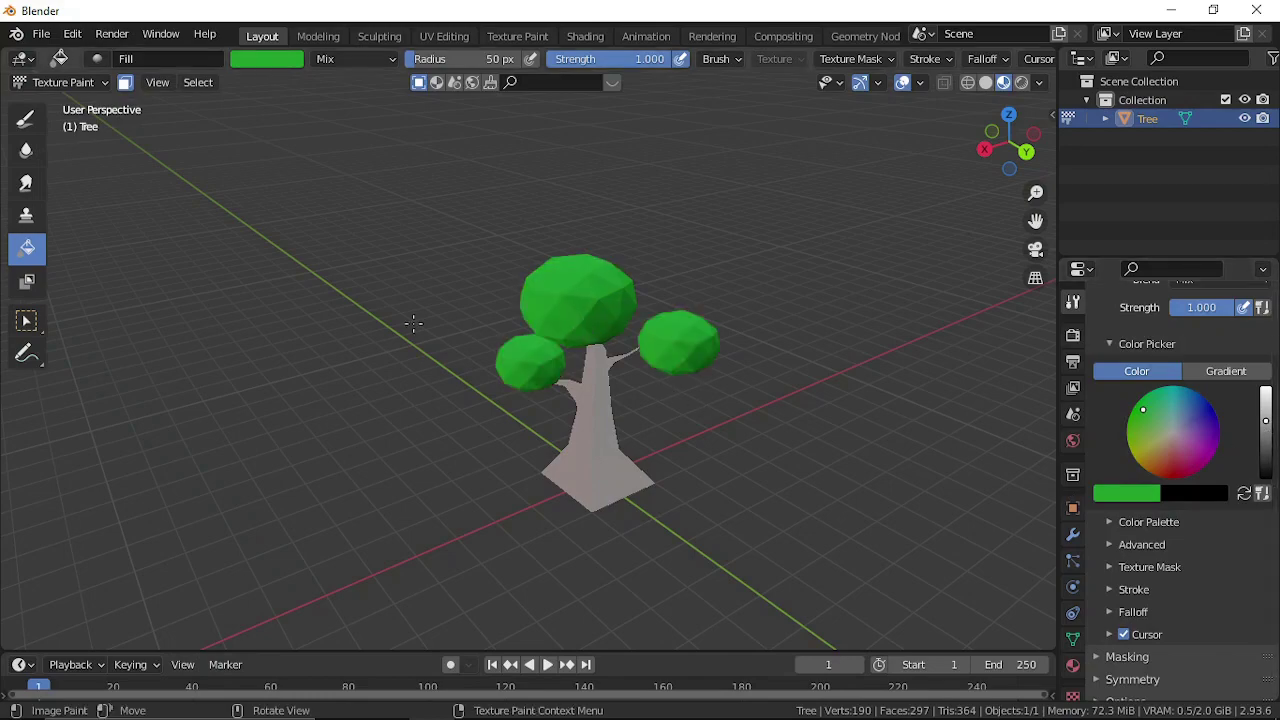
# Return from Texture Paint to Object Mode and deselect the tree
pyautogui.moveTo(413, 322); pyautogui.dragTo(497, 342, button='middle')
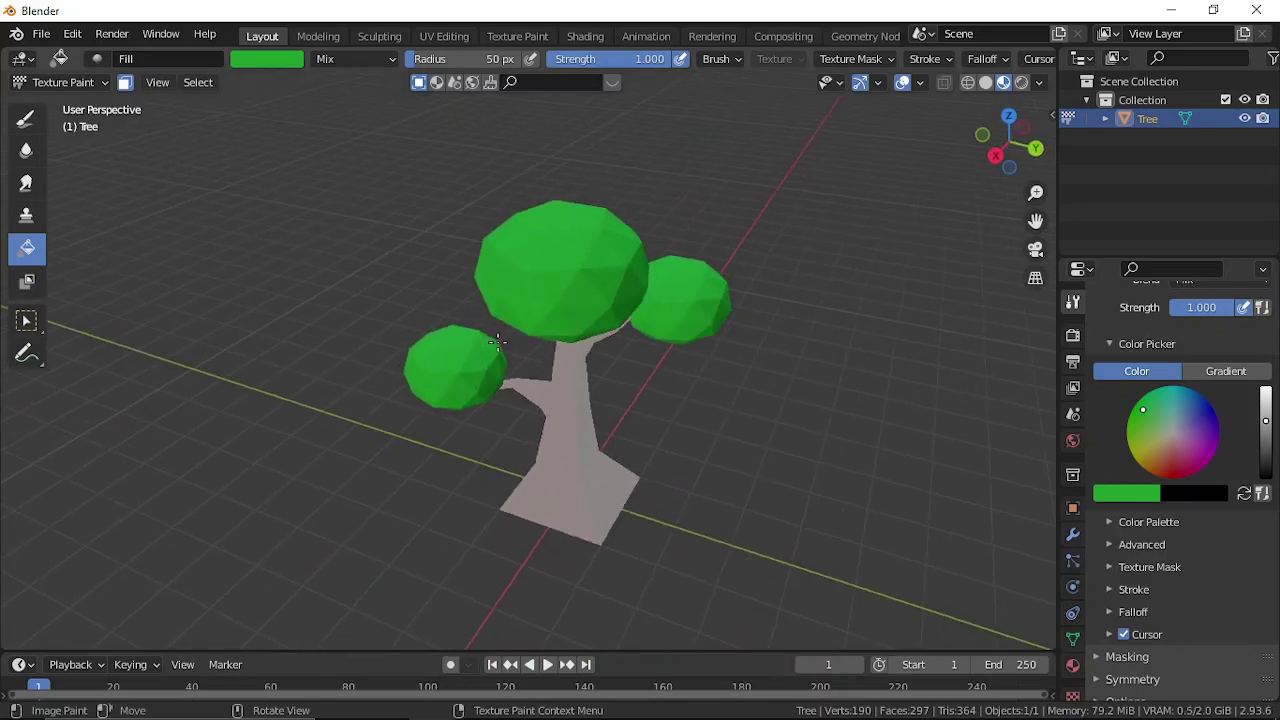
pyautogui.click(60, 82)
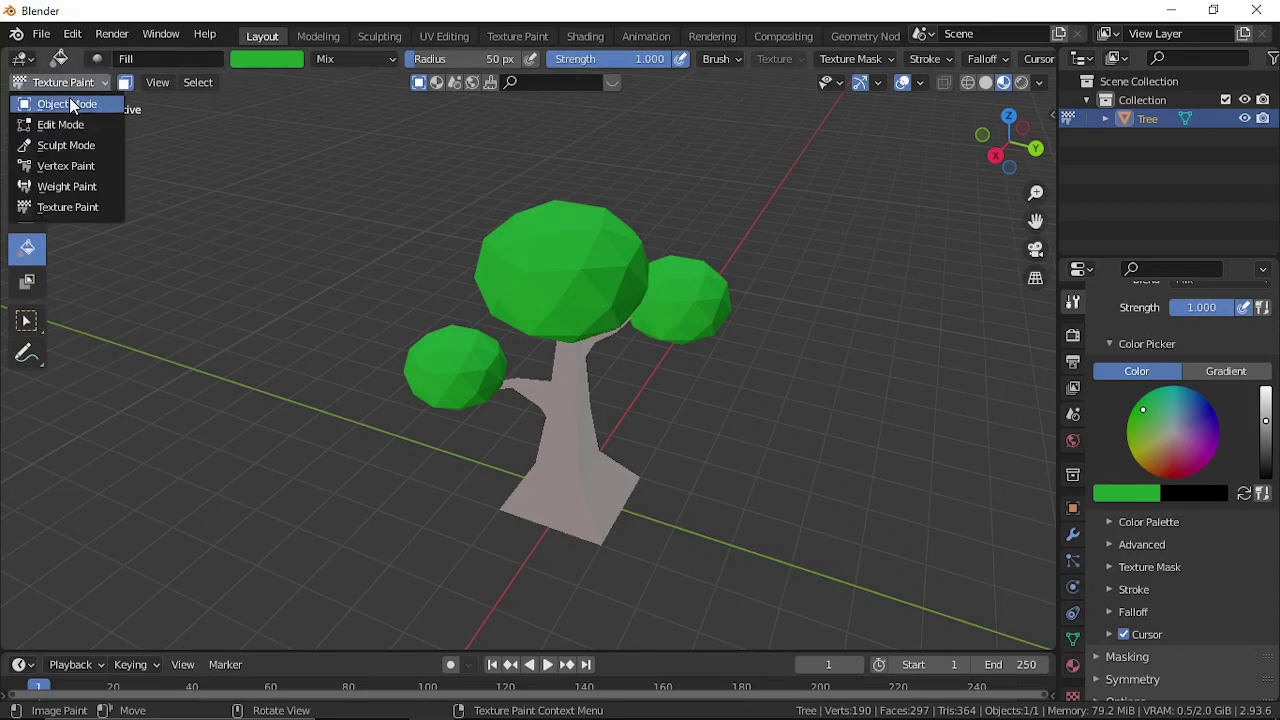
pyautogui.click(69, 97)
pyautogui.click(857, 369)
# Examine the painted tree's brown trunk and green foliage from several sides, selecting and deselecting the object
pyautogui.moveTo(857, 369); pyautogui.dragTo(601, 381, button='middle')
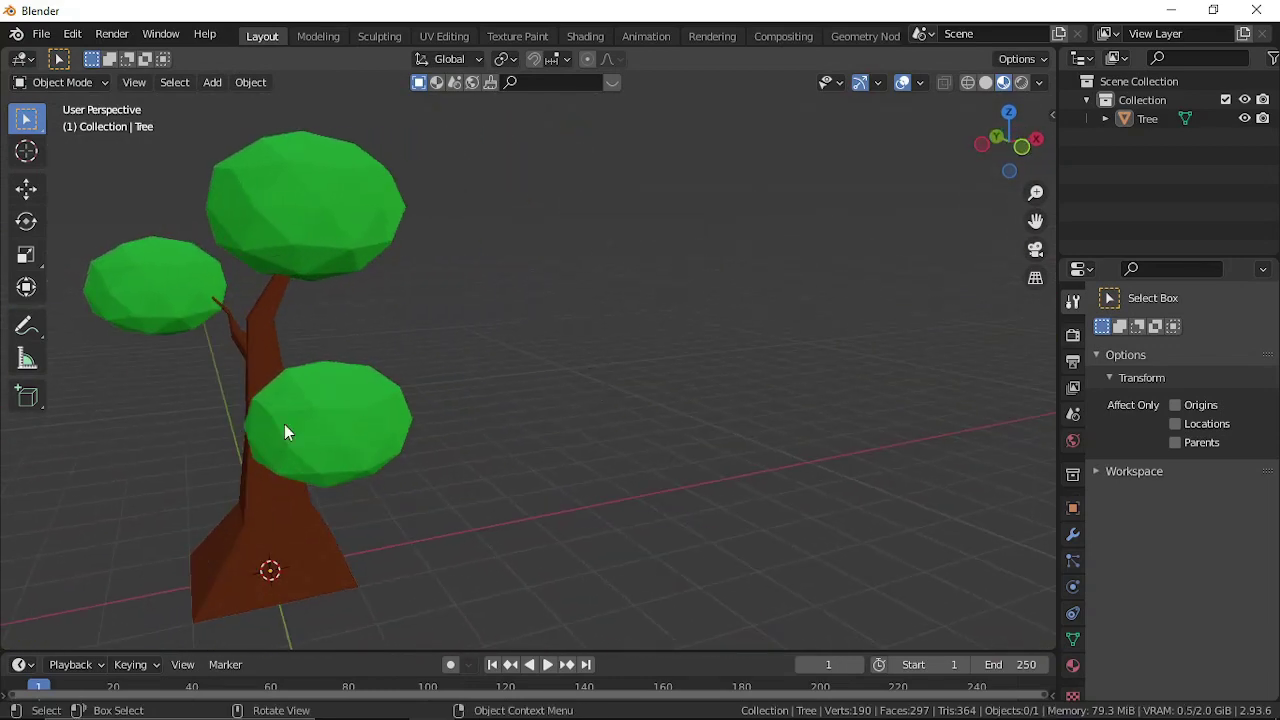
pyautogui.keyDown('shift'); pyautogui.moveTo(183, 412); pyautogui.dragTo(563, 444, button='middle'); pyautogui.keyUp('shift')
pyautogui.click(572, 422)
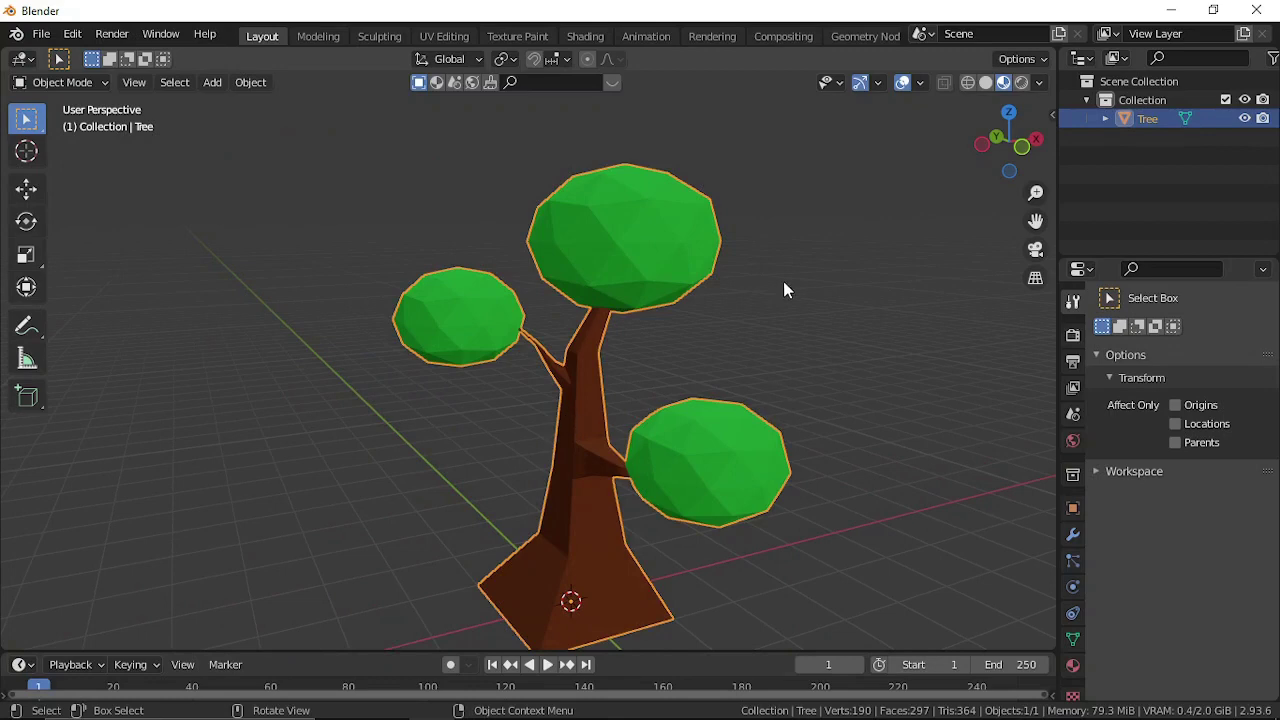
pyautogui.scroll(-2, 784, 290)
pyautogui.click(785, 318)
pyautogui.click(626, 400)
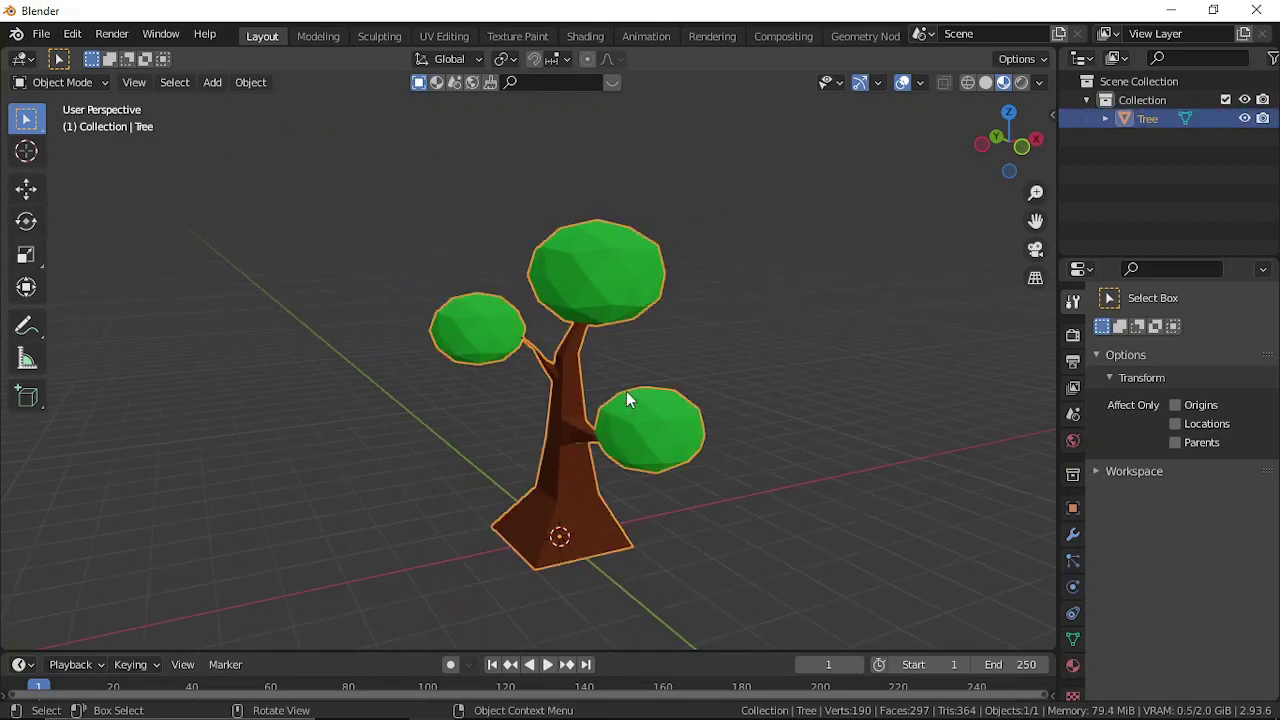
pyautogui.click(822, 314)
pyautogui.scroll(-3, 822, 312)
pyautogui.moveTo(760, 318); pyautogui.dragTo(574, 297, button='middle')
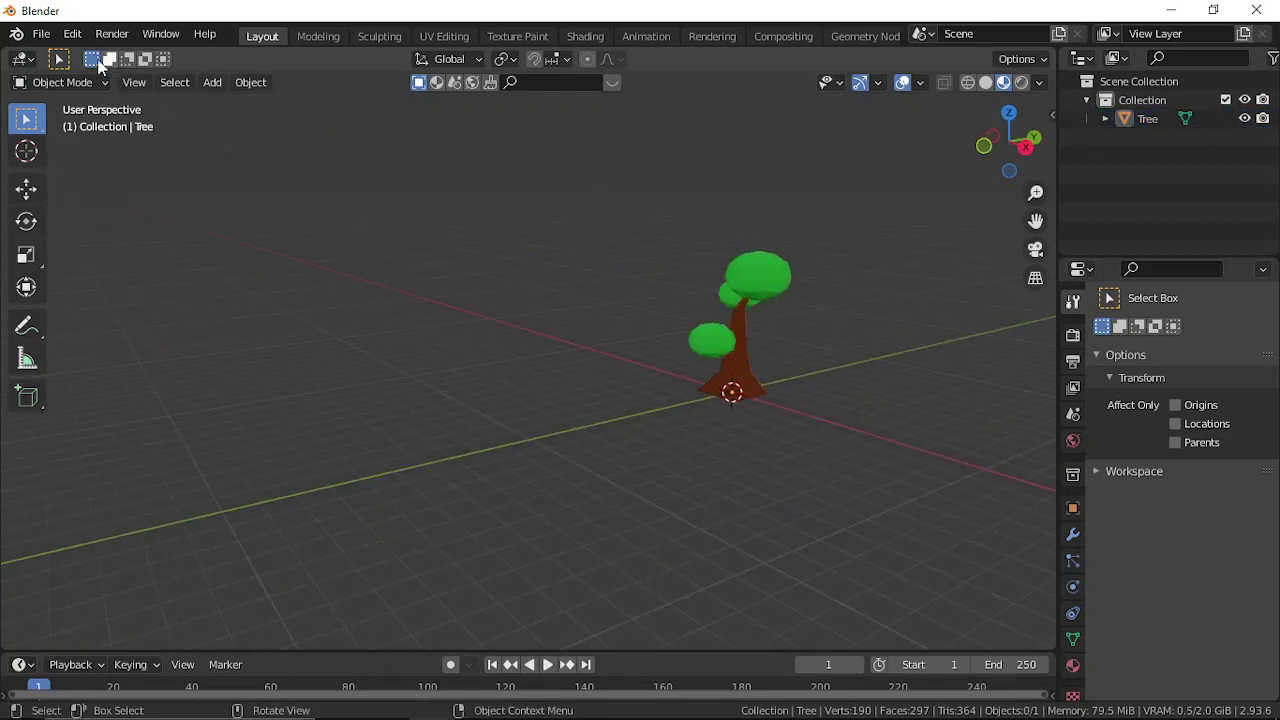
# Start a glTF 2.0 export and browse to the webproj folder on Local Disk (C:)
pyautogui.click(41, 33)
pyautogui.moveTo(49, 308)
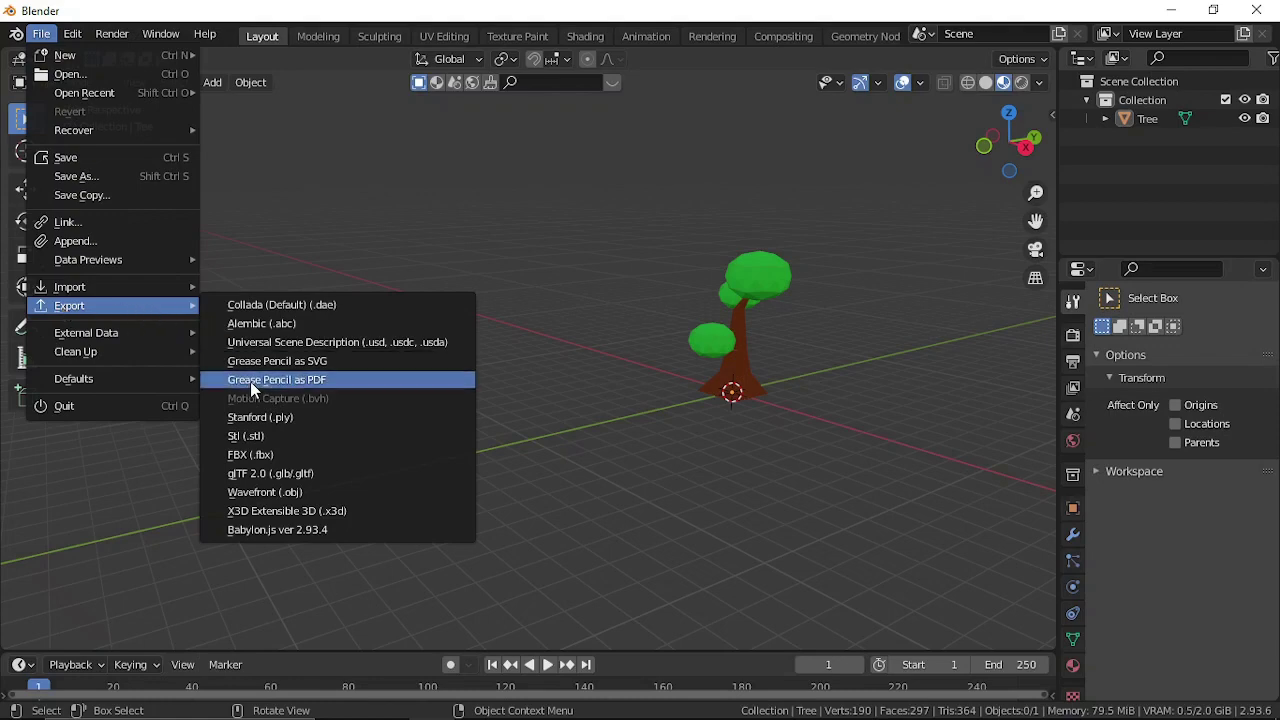
pyautogui.click(262, 478)
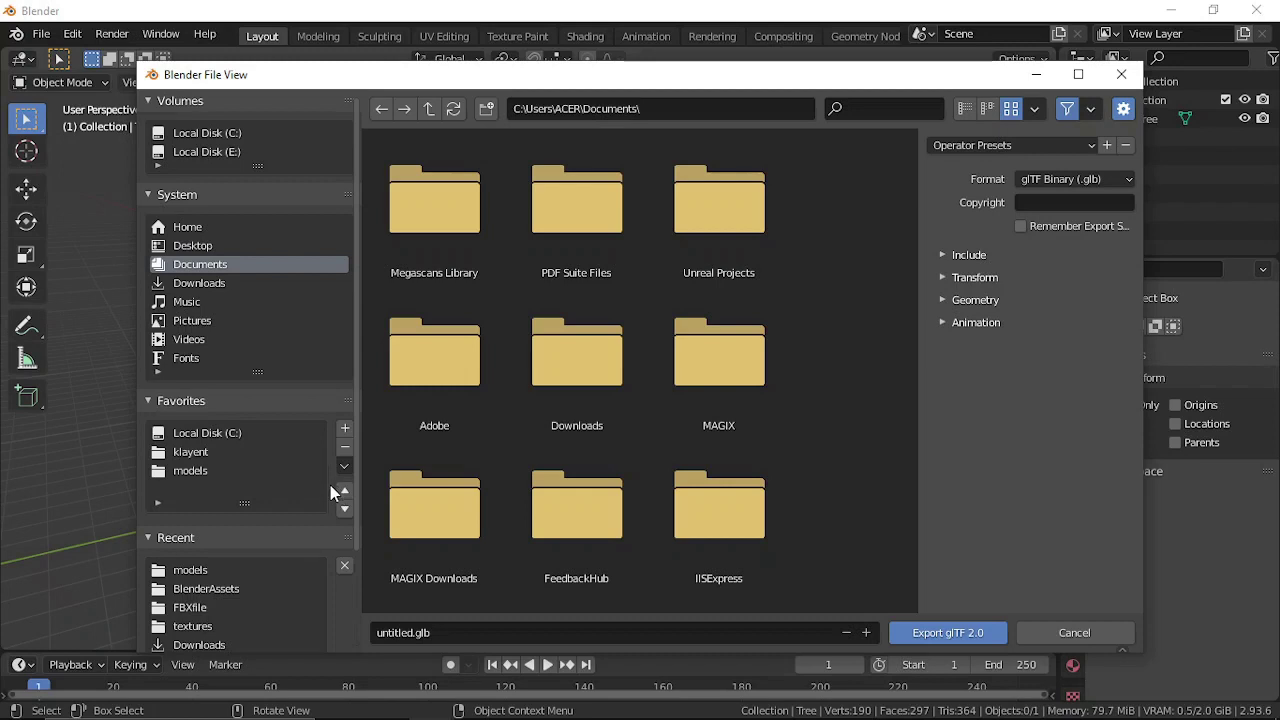
pyautogui.click(233, 434)
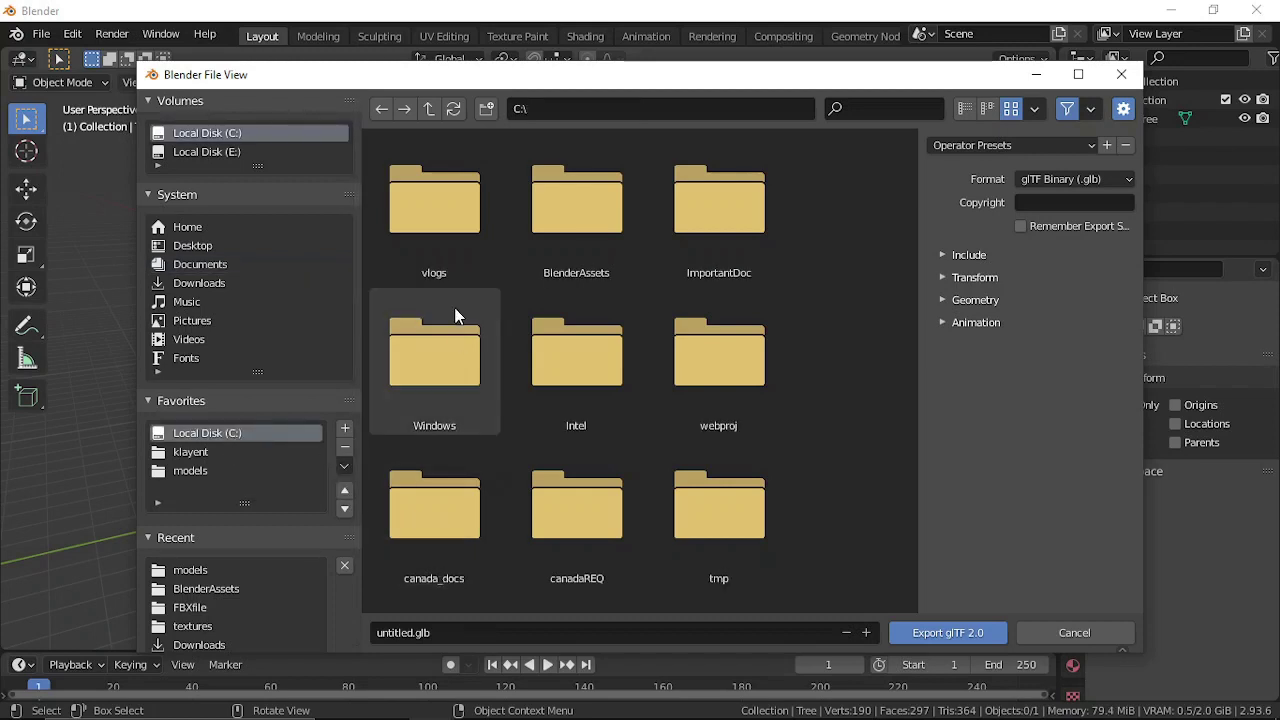
pyautogui.click(452, 419)
pyautogui.scroll(-1, 459, 435)
pyautogui.click(691, 306)
pyautogui.click(697, 249)
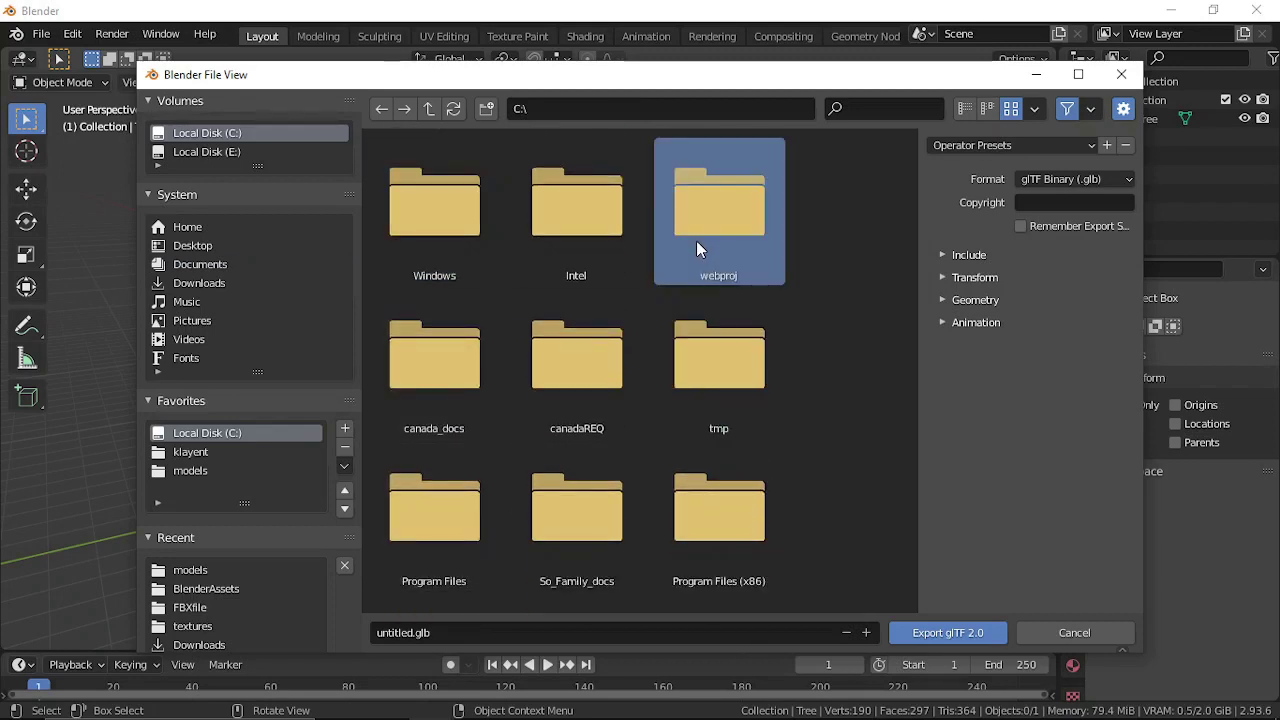
pyautogui.doubleClick(697, 249)
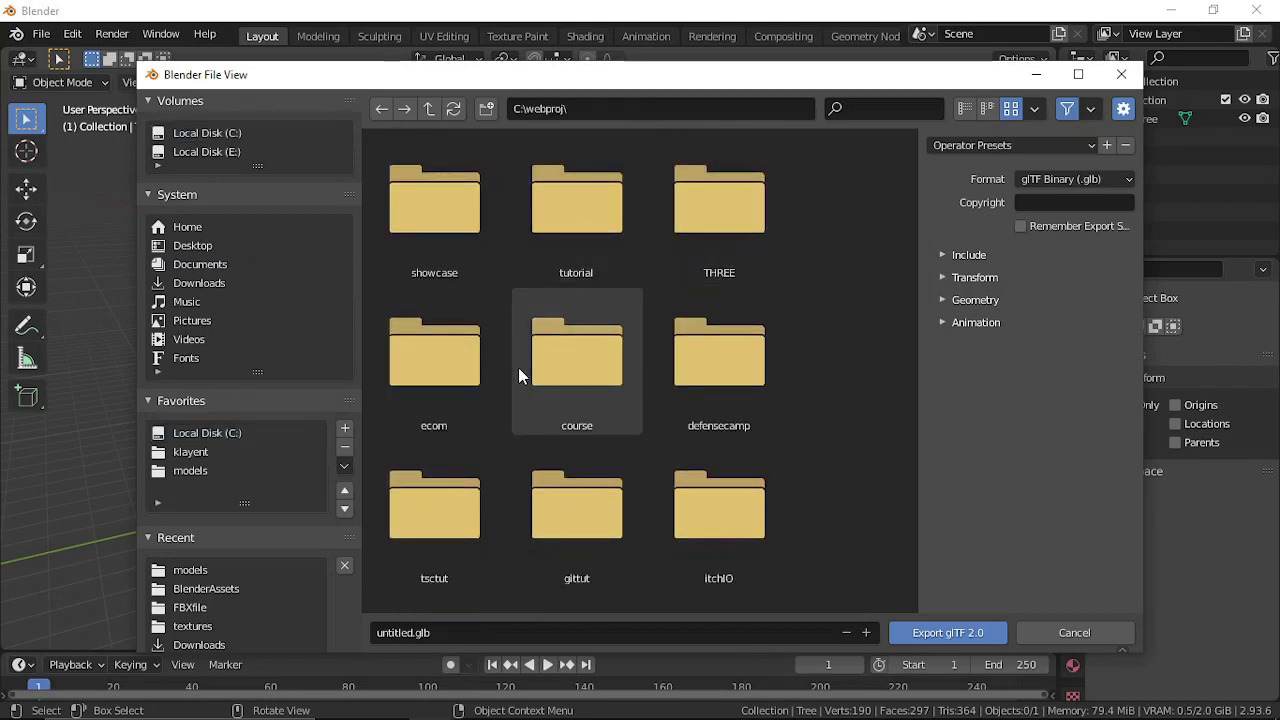
# Choose the existing tree.glb in tutorial\babylonRpg\babylonGame\models as the export file
pyautogui.scroll(-2, 540, 370)
pyautogui.scroll(1, 565, 372)
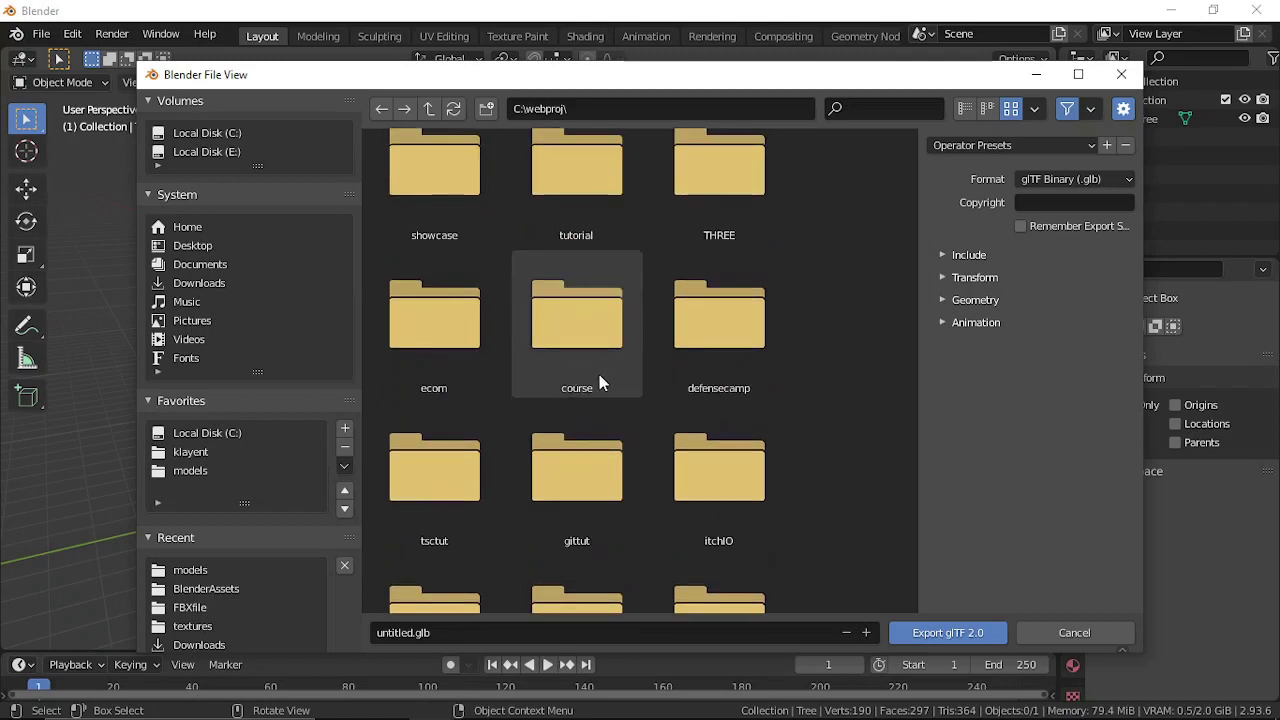
pyautogui.scroll(-1, 605, 372)
pyautogui.doubleClick(578, 200)
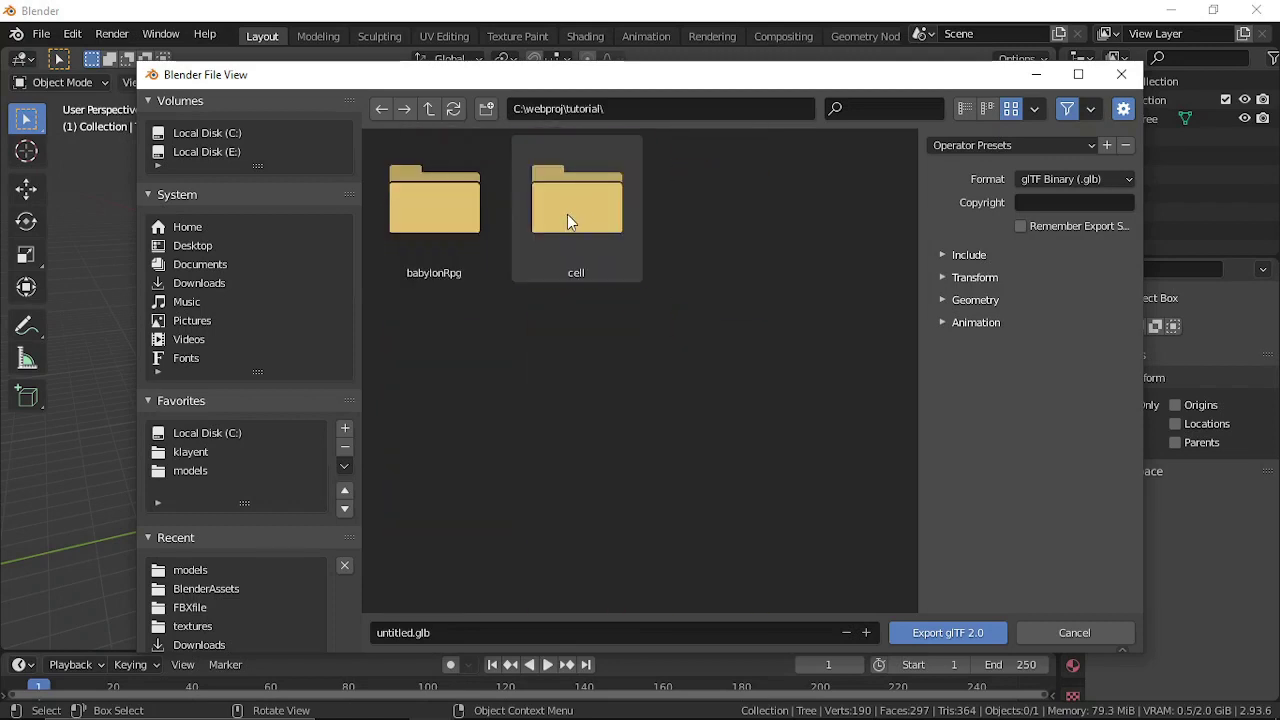
pyautogui.doubleClick(424, 233)
pyautogui.doubleClick(430, 215)
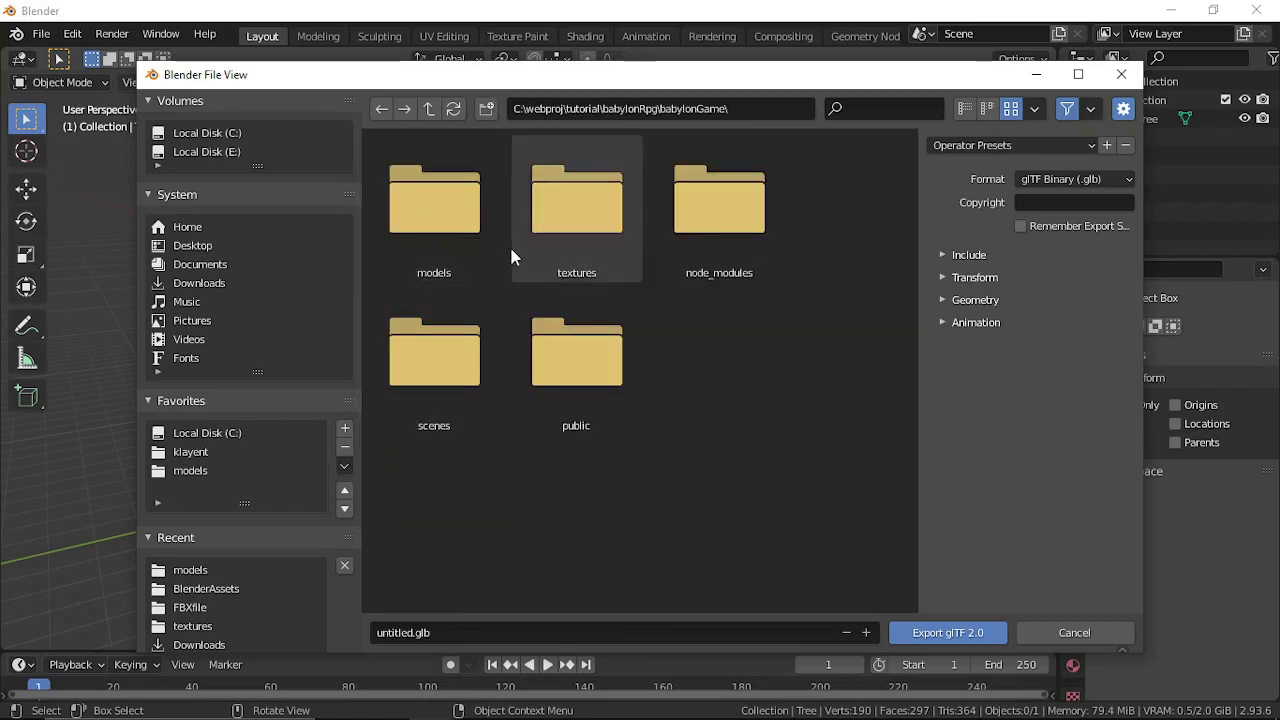
pyautogui.doubleClick(455, 240)
pyautogui.click(432, 258)
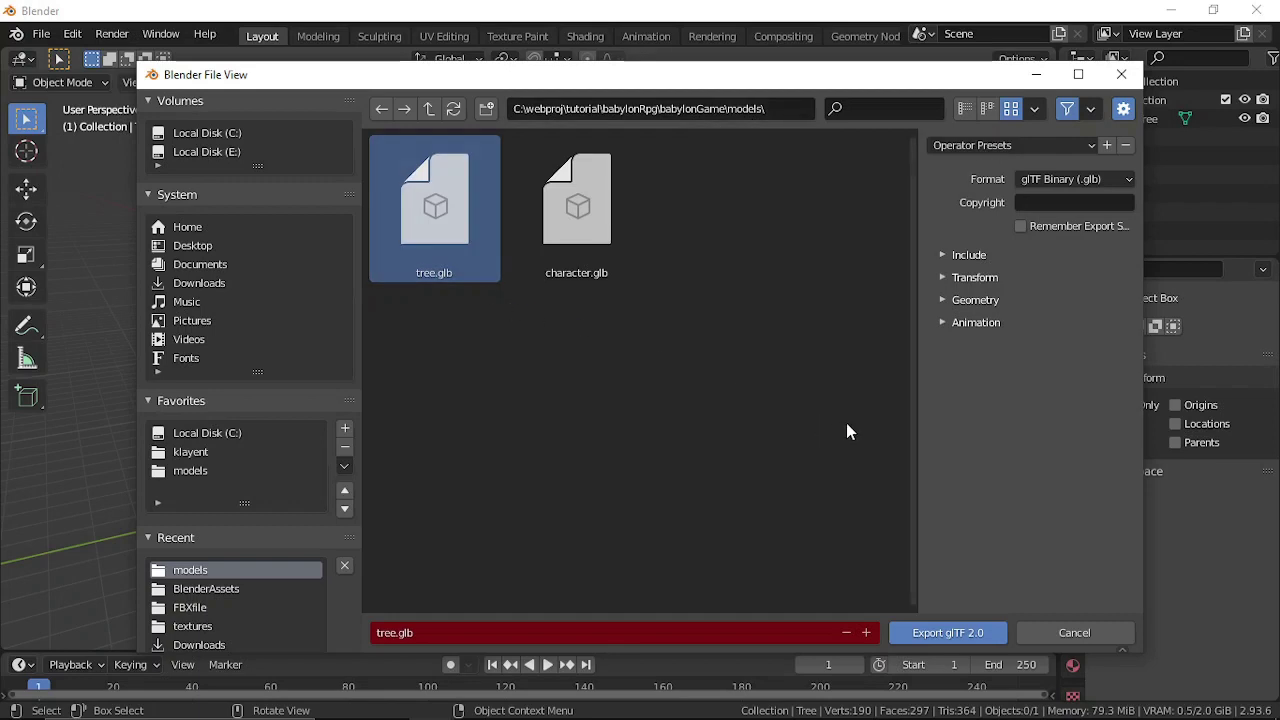
# Turn off Animation, Shape Keys and Skinning in the export options and export the tree as glTF Binary (.glb)
pyautogui.click(947, 324)
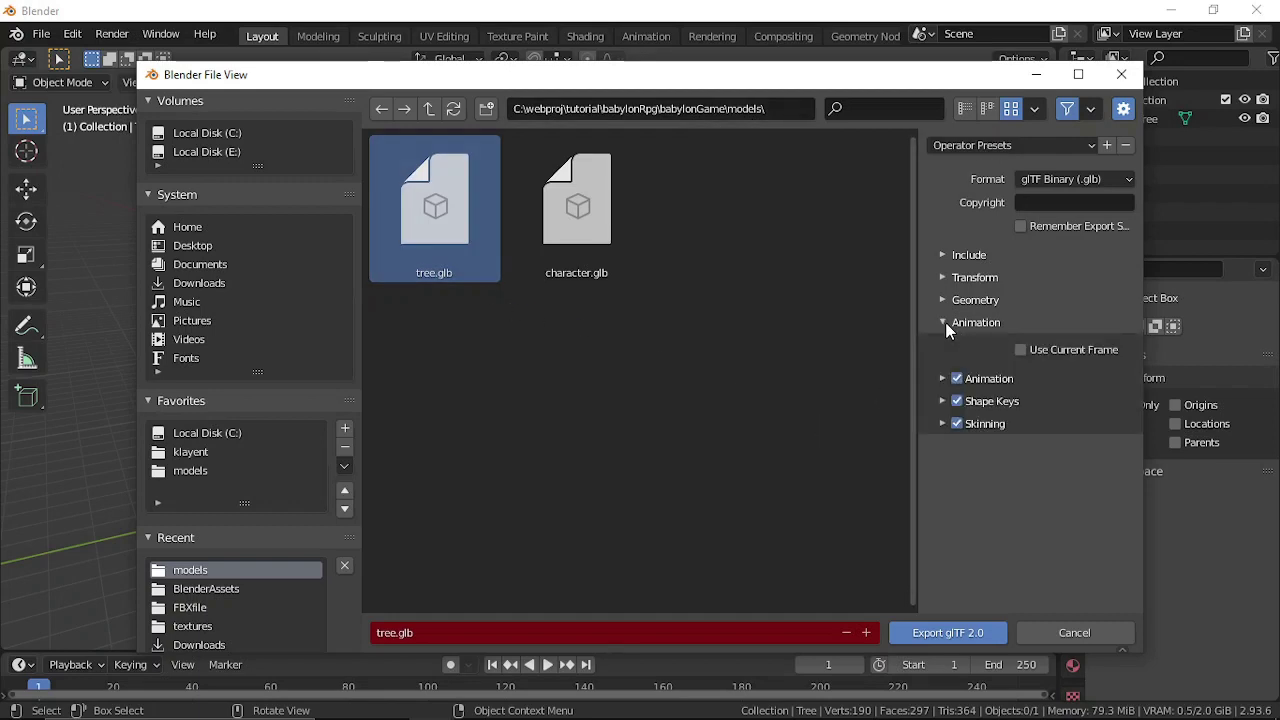
pyautogui.click(956, 379)
pyautogui.click(945, 401)
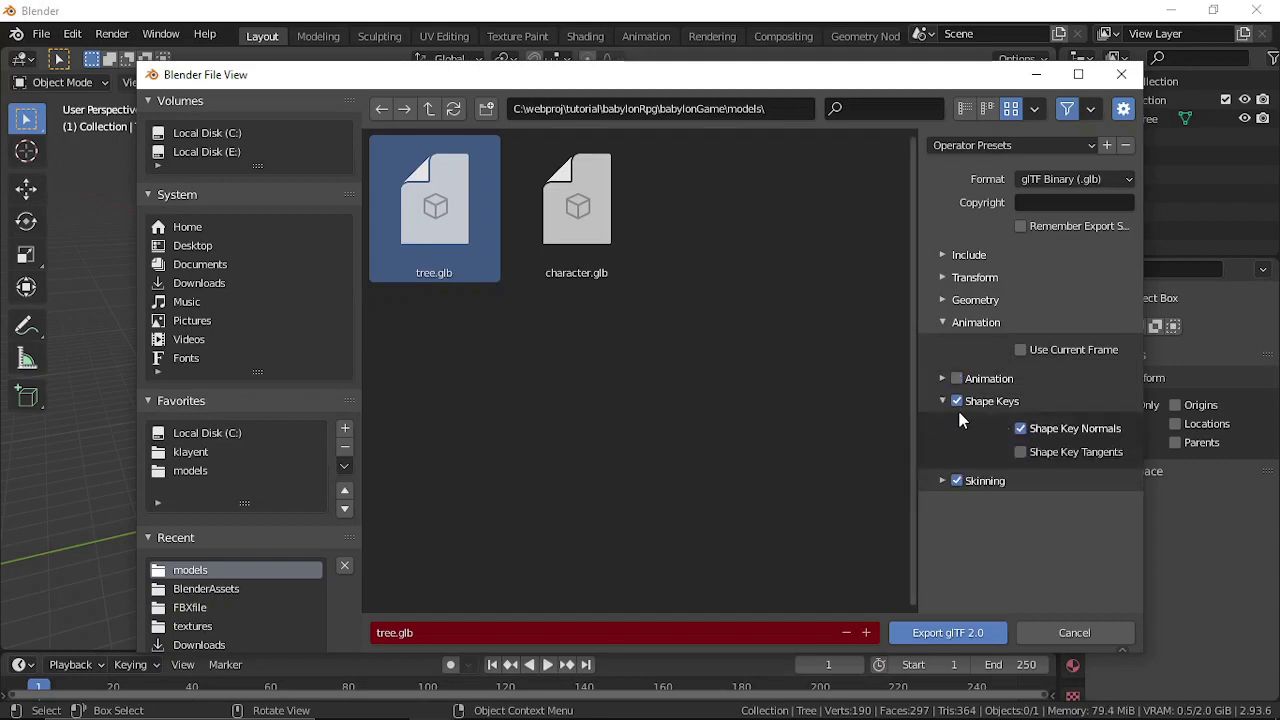
pyautogui.click(956, 401)
pyautogui.click(956, 481)
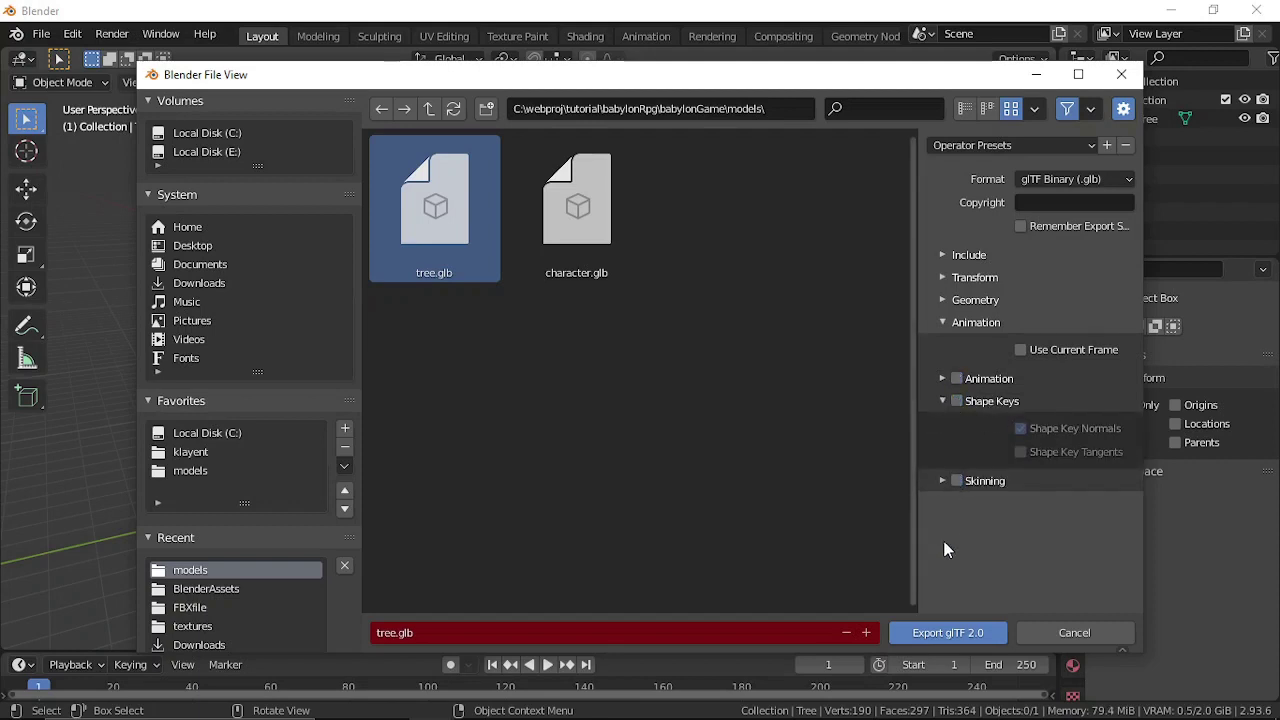
pyautogui.click(915, 634)
pyautogui.moveTo(812, 441); pyautogui.dragTo(493, 361, button='middle')
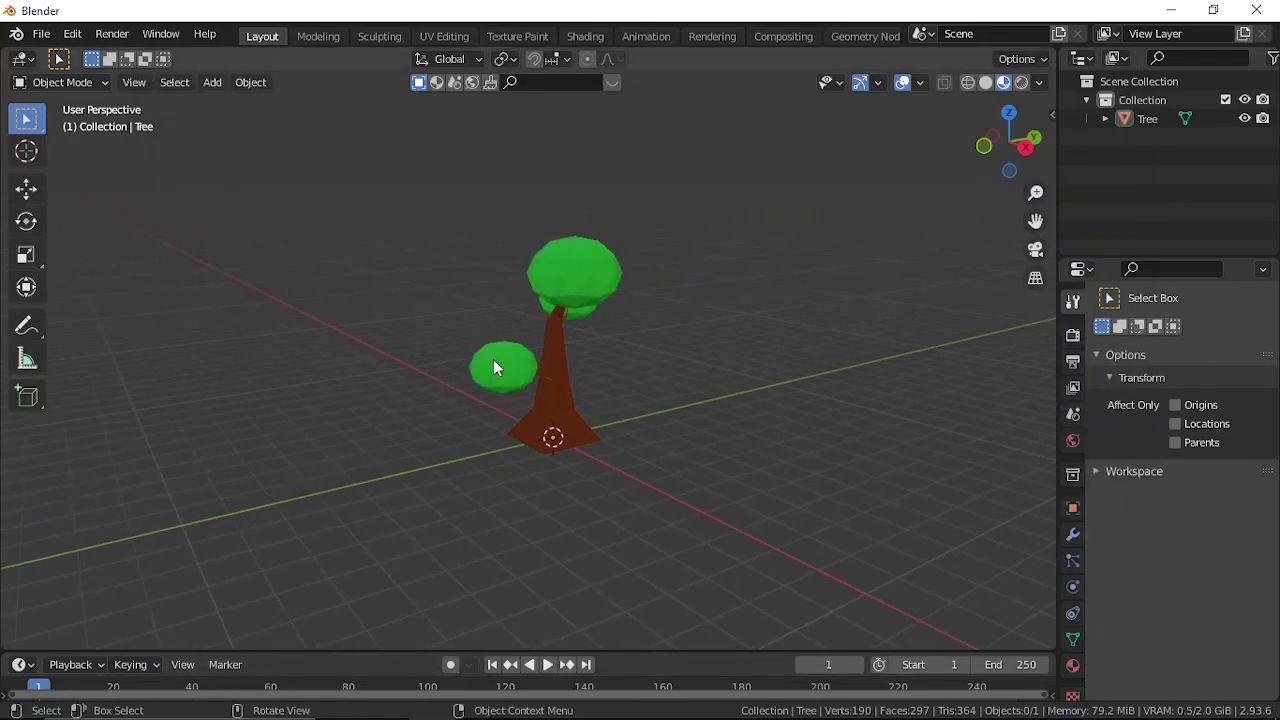
pyautogui.scroll(2, 634, 400)
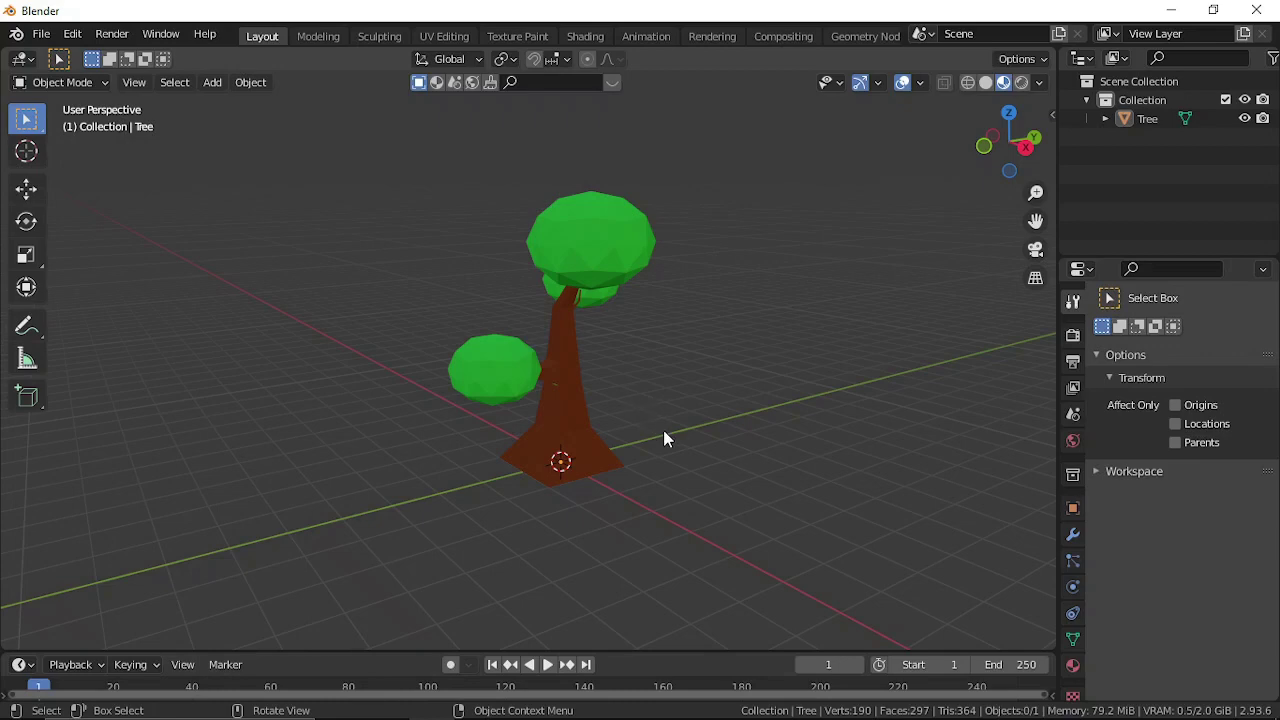
pyautogui.moveTo(663, 438); pyautogui.dragTo(768, 411, button='middle')
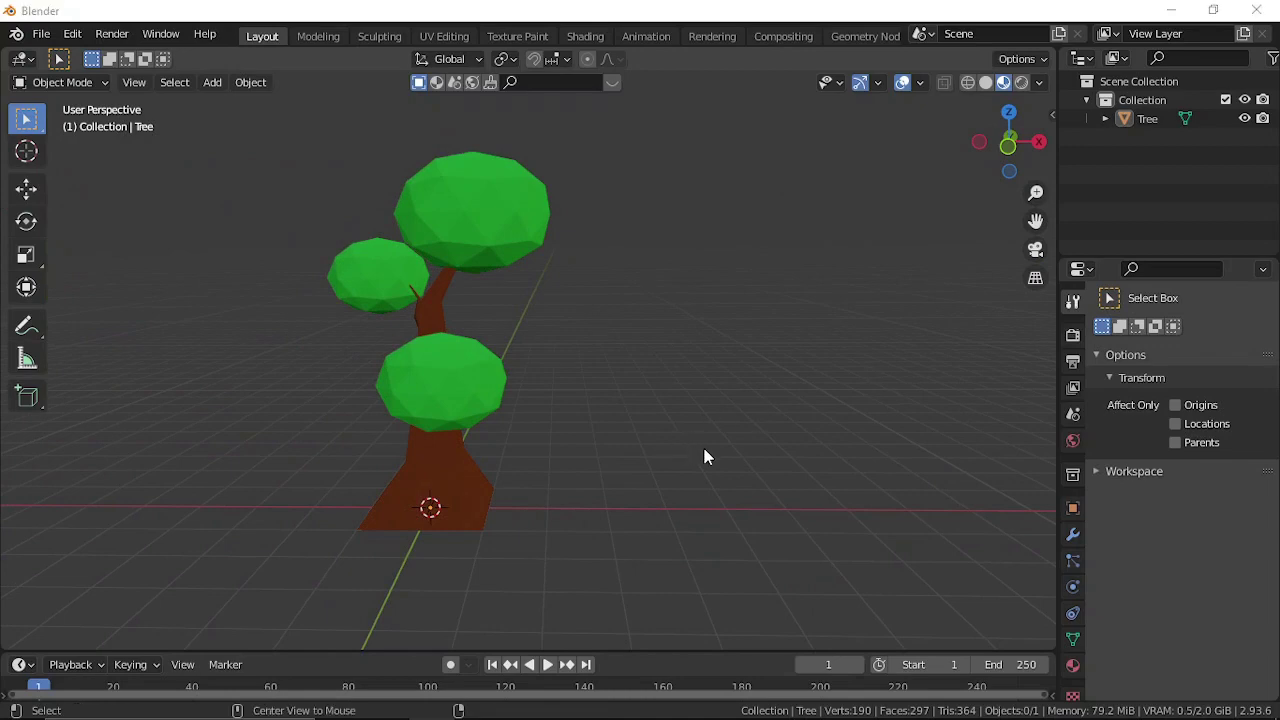
# Switch to the browser with the running Babylon game and close the Yahoo search tab
pyautogui.hotkey('alt', 'Tab')
pyautogui.click(1058, 393)
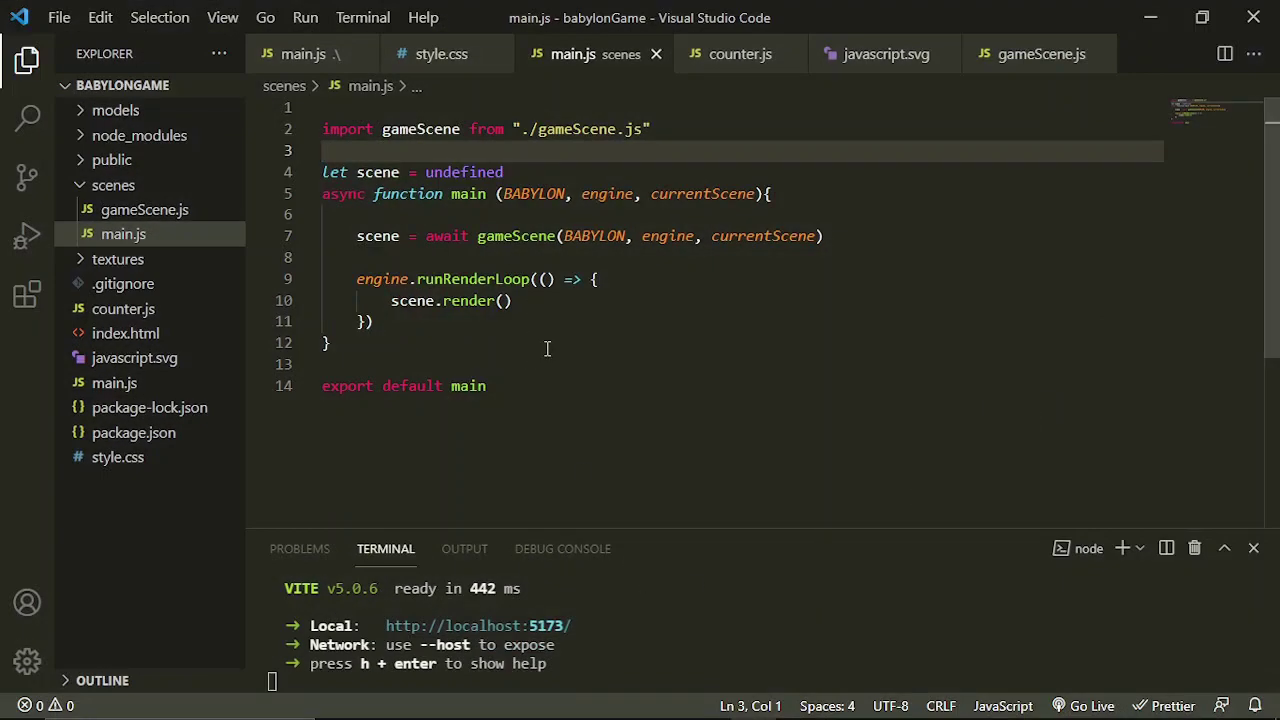
pyautogui.hotkey('alt', 'Tab')
pyautogui.press('Tab')
pyautogui.press('Tab')
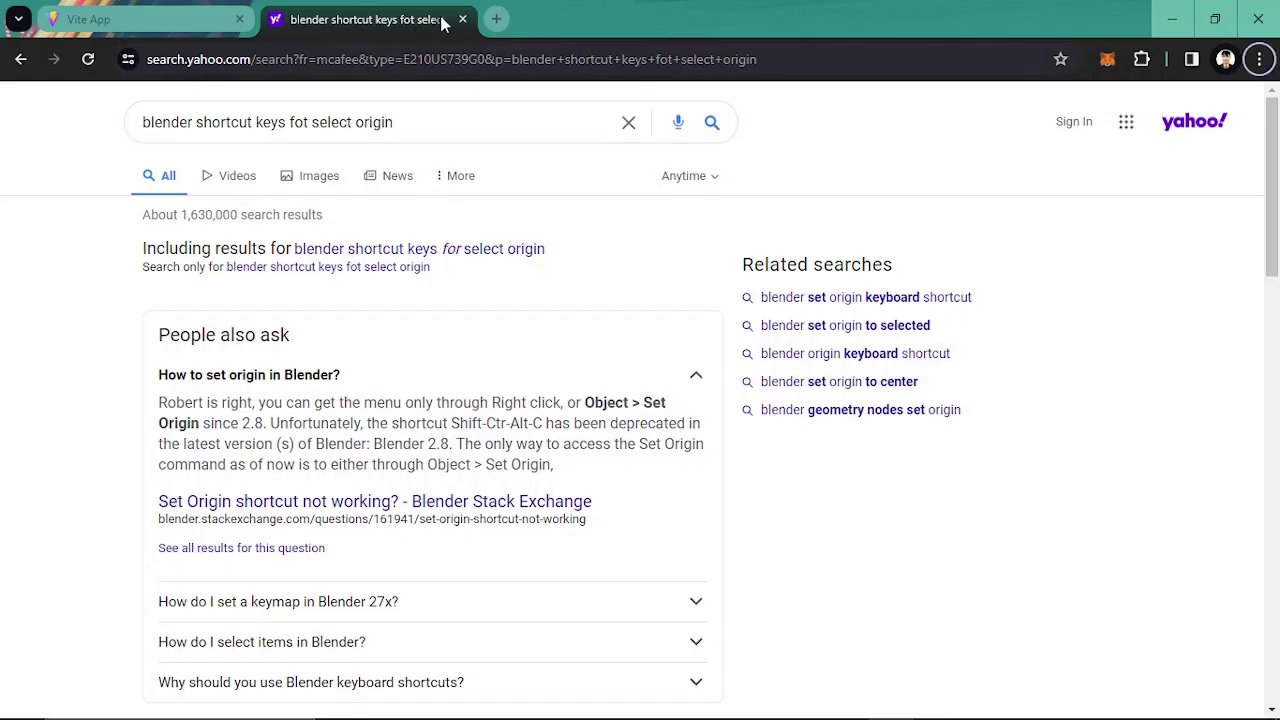
pyautogui.click(462, 19)
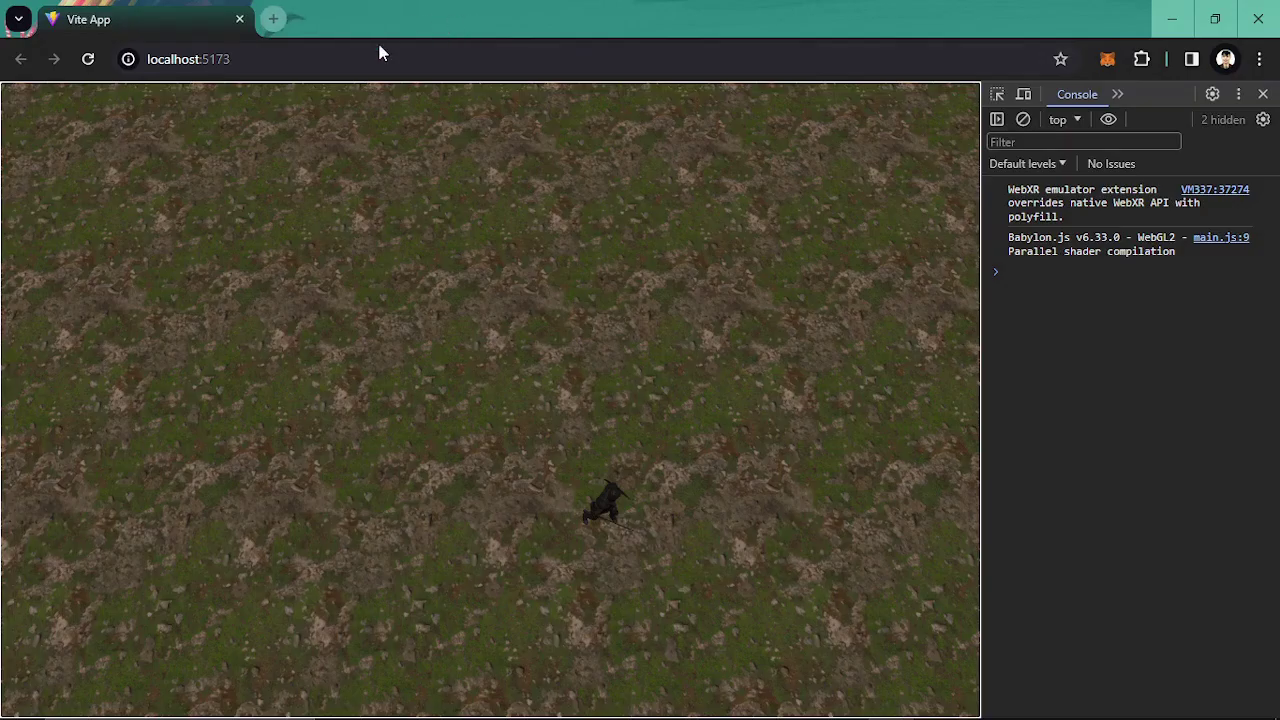
# Test the character's movement by sending it to several spots on the ground, and clear the console log
pyautogui.click(441, 391)
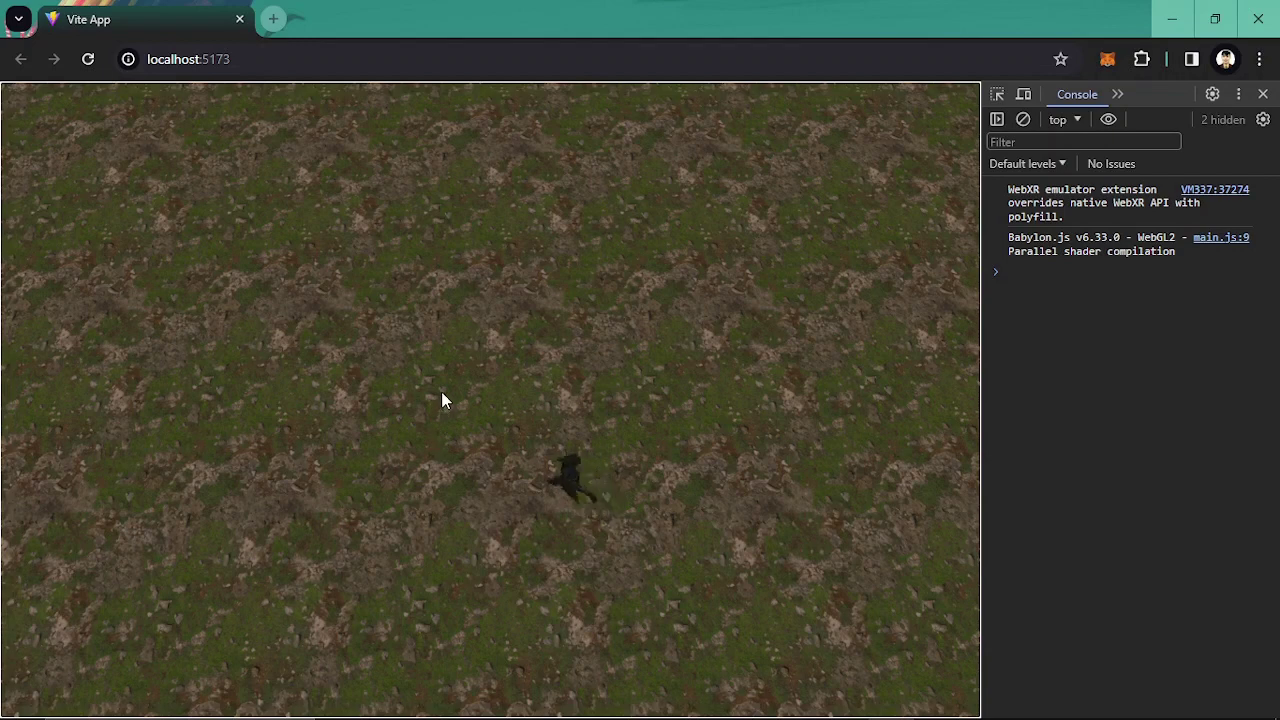
pyautogui.click(409, 500)
pyautogui.click(594, 431)
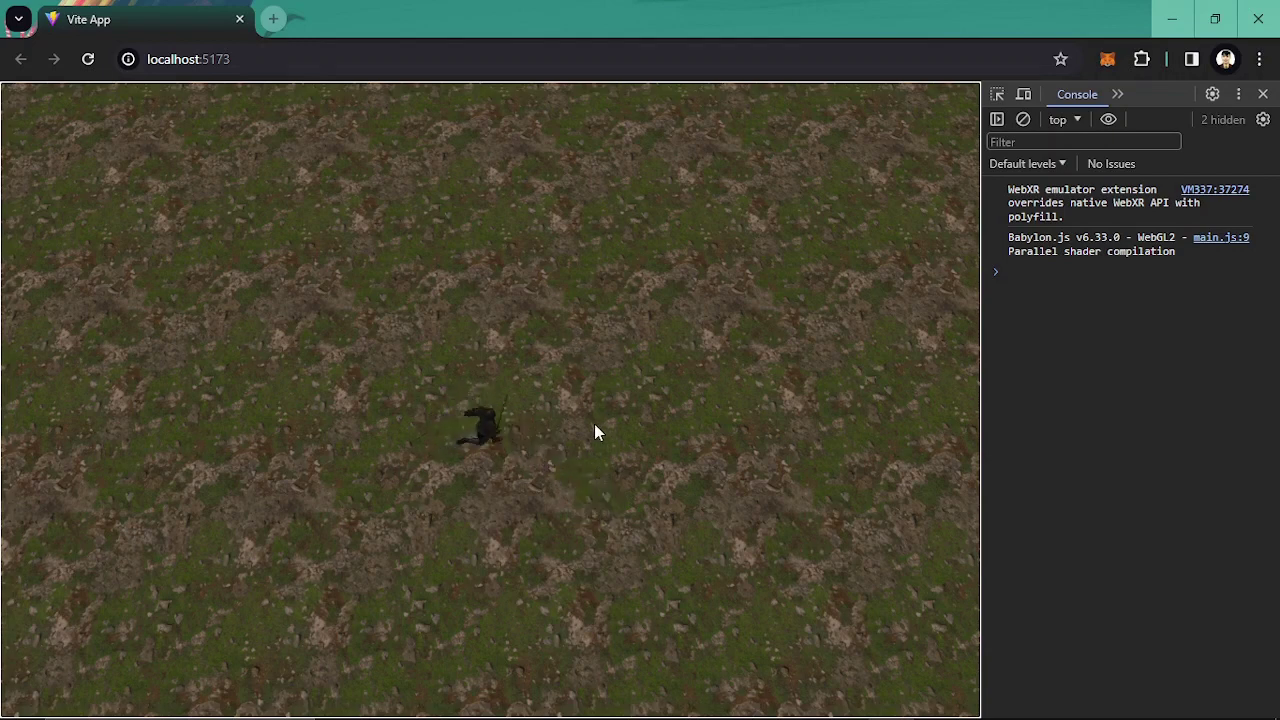
pyautogui.click(454, 494)
pyautogui.click(449, 349)
pyautogui.click(540, 418)
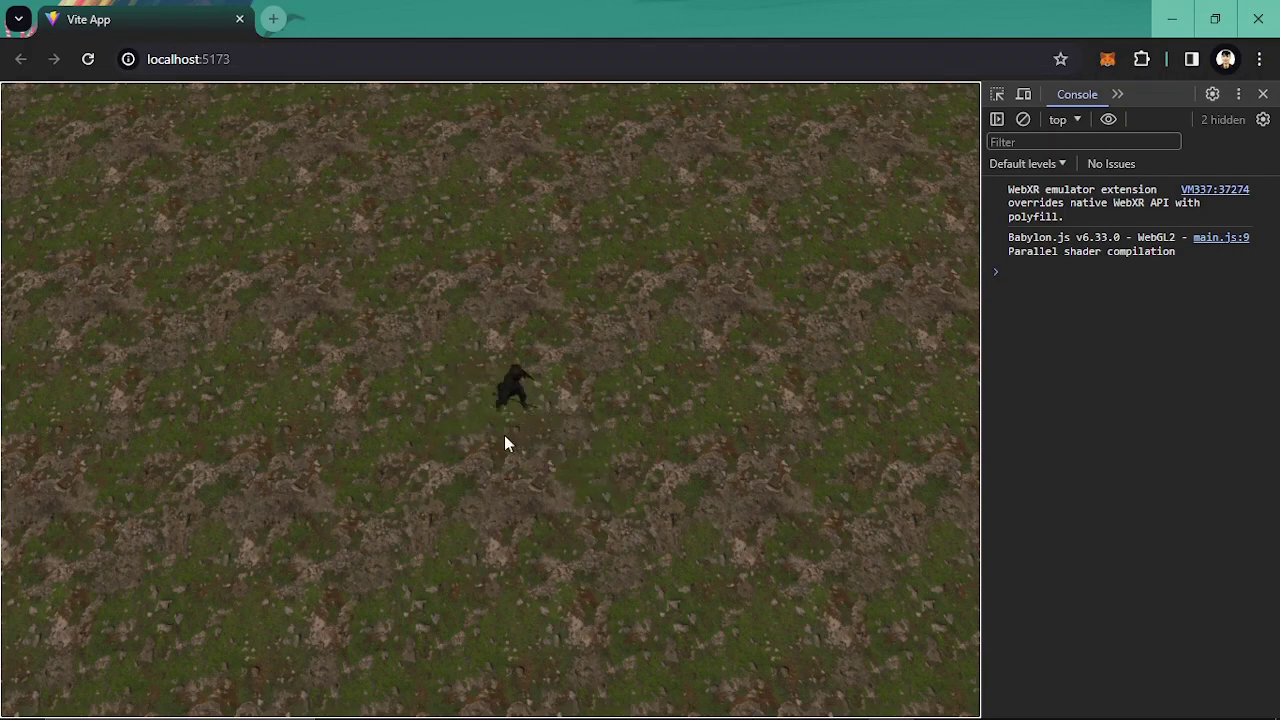
pyautogui.click(1023, 119)
# Switch to Visual Studio Code and delete javascript.svg, counter.js and style.css from the babylonGame project
pyautogui.hotkey('alt', 'Tab')
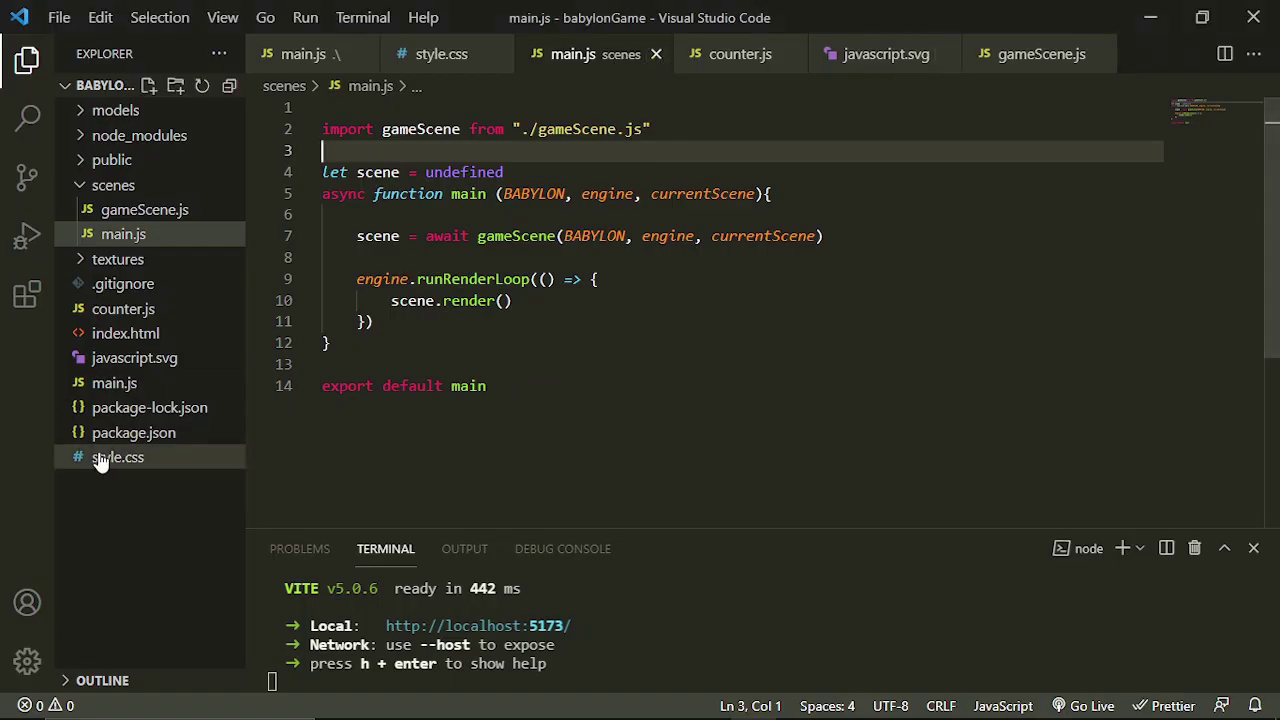
pyautogui.click(130, 368)
pyautogui.press('Delete')
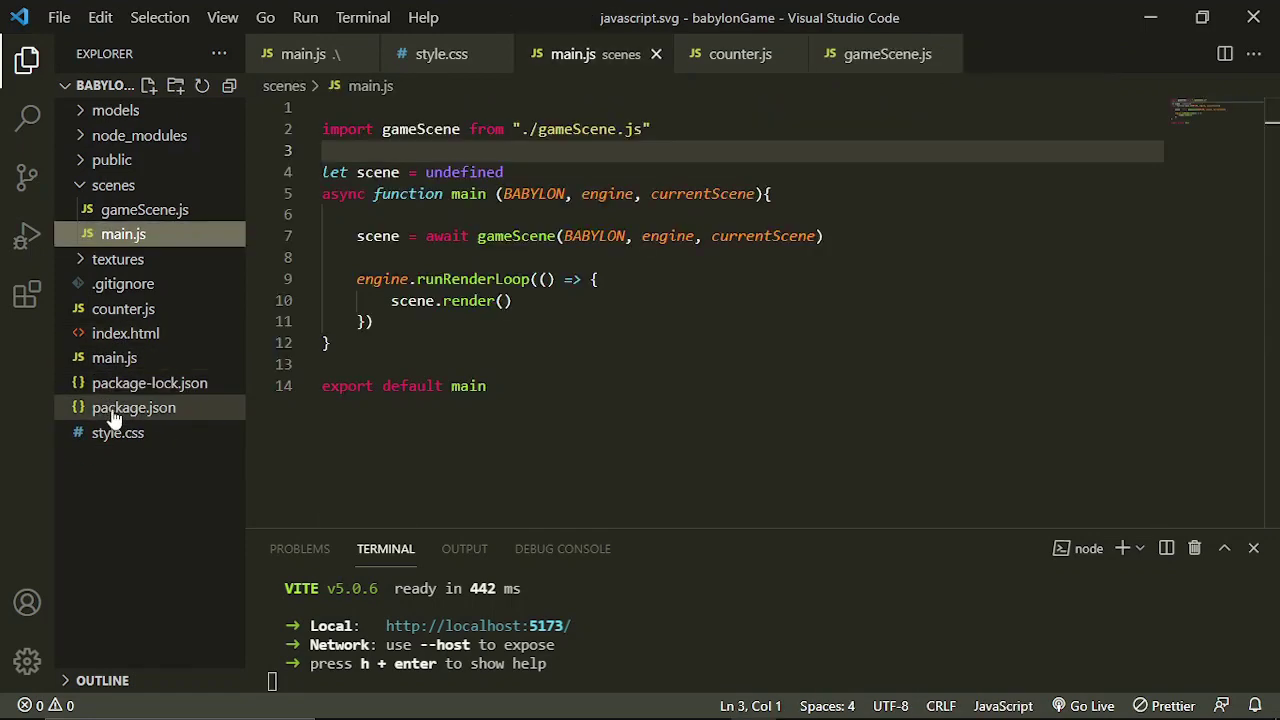
pyautogui.click(120, 310)
pyautogui.press('Delete')
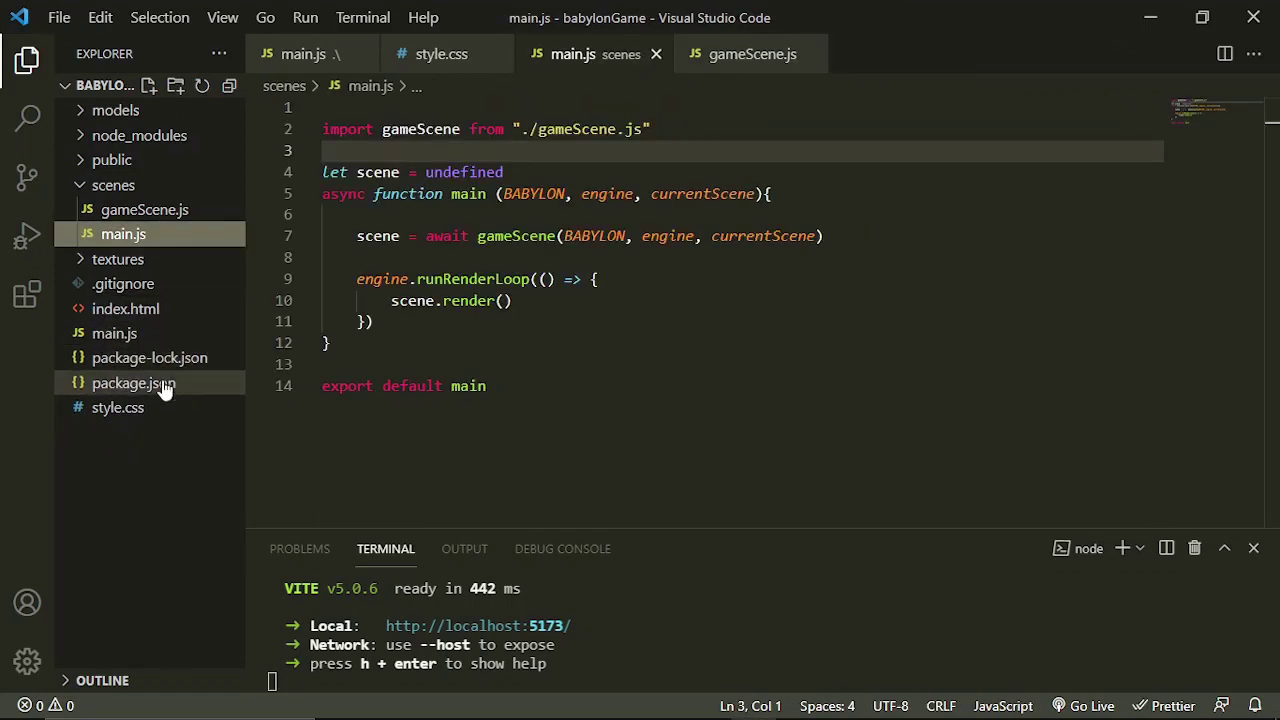
pyautogui.click(124, 417)
pyautogui.press('Delete')
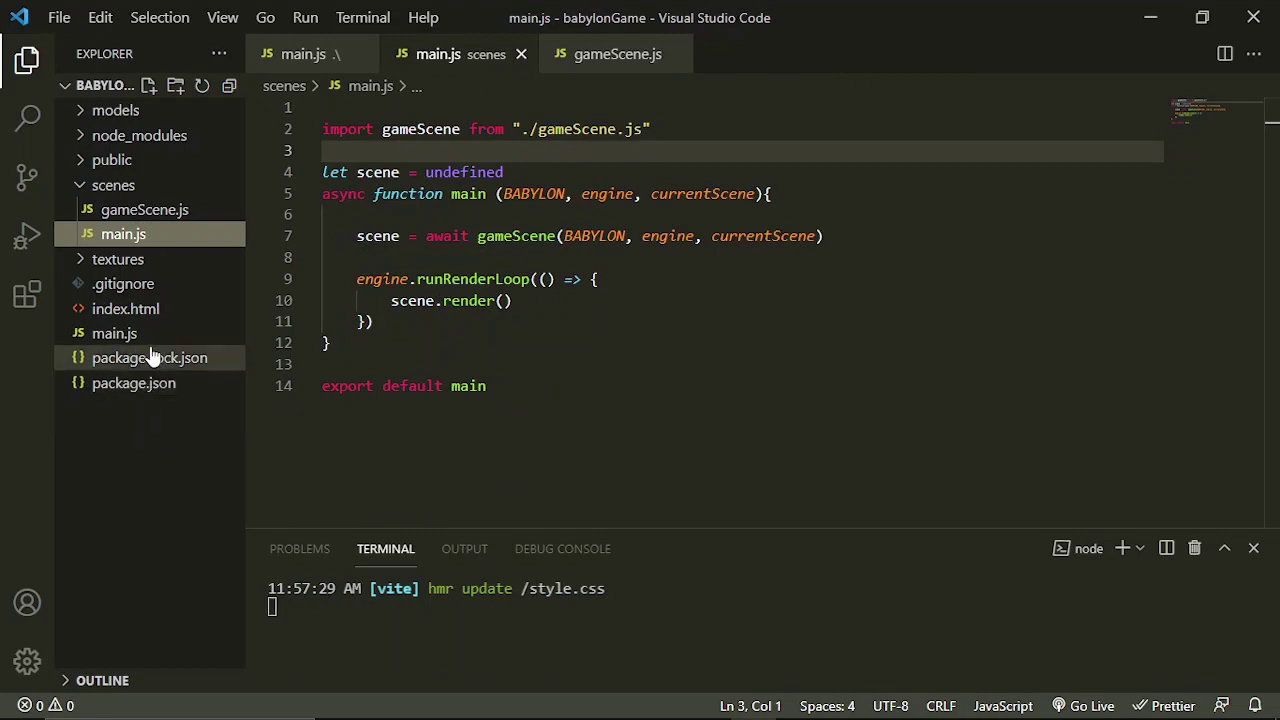
# Remove the unneeded lines directly below the BABYLON import in the project's root main.js and save the file
pyautogui.click(150, 352)
pyautogui.click(150, 333)
pyautogui.moveTo(494, 150); pyautogui.dragTo(302, 130)
pyautogui.press('BackSpace')
pyautogui.press('BackSpace')
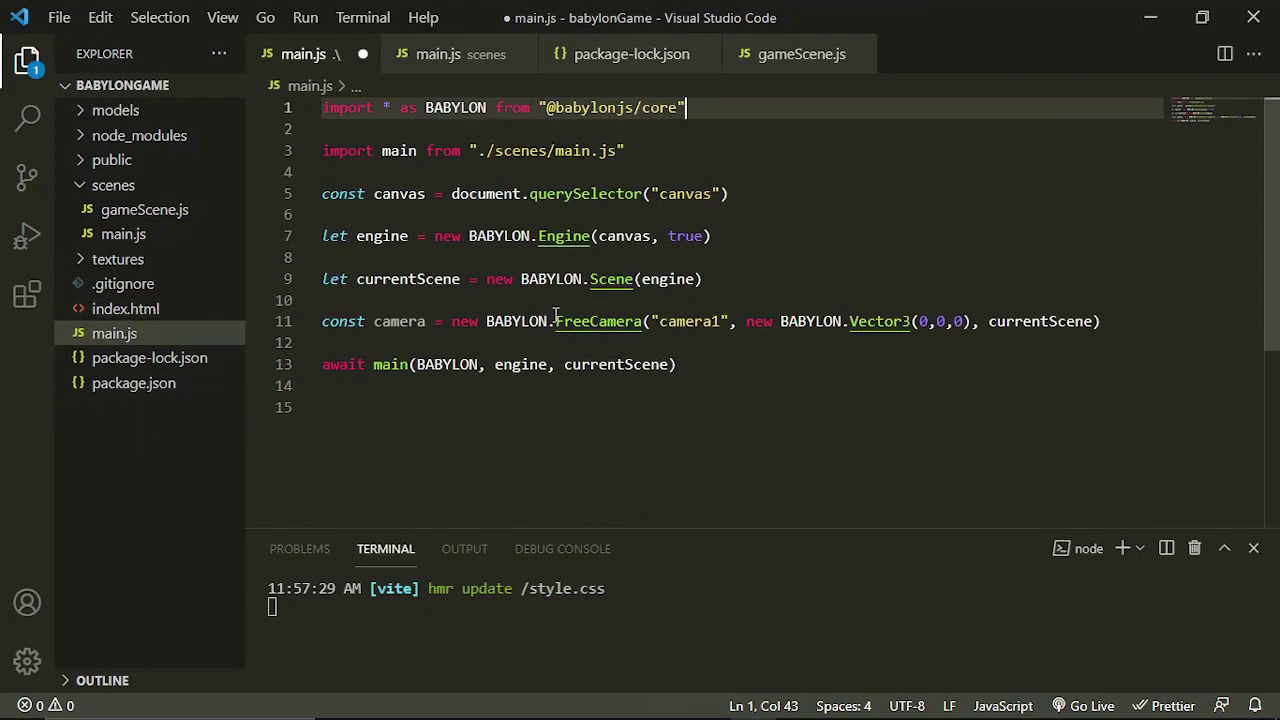
pyautogui.hotkey('ctrl', 's')
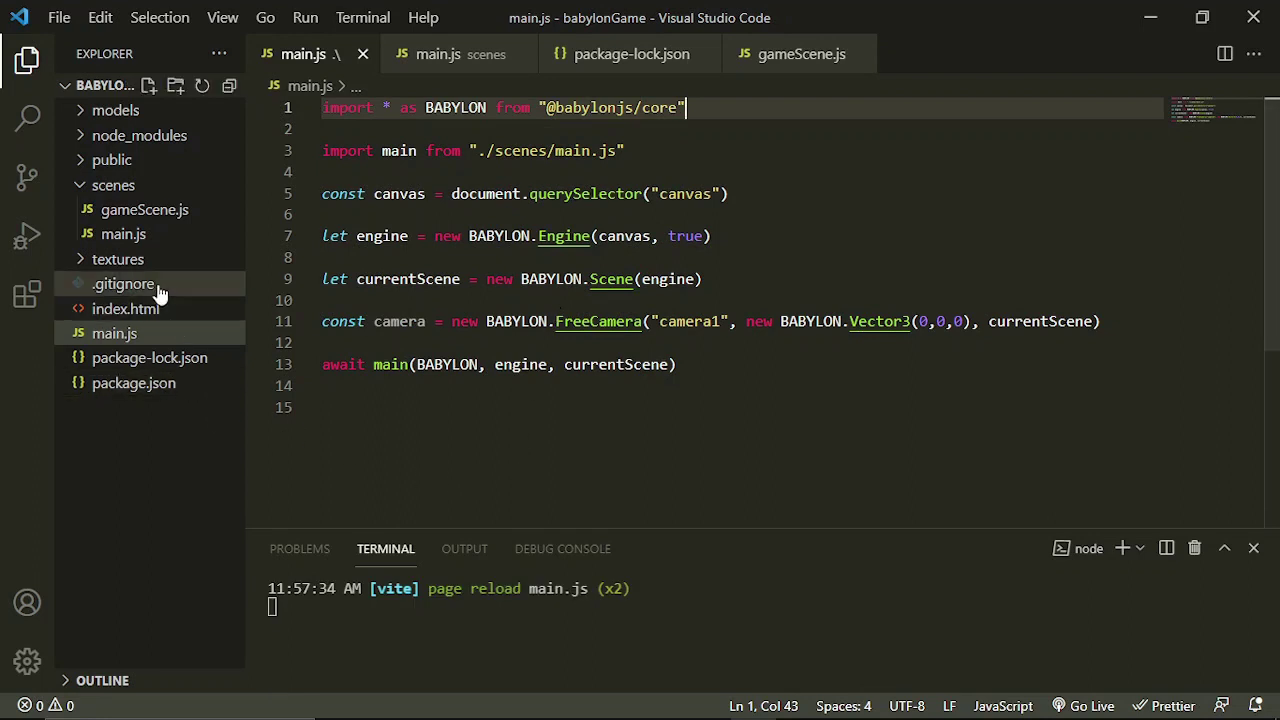
# Open gameScene.js and add the comment "// import Tree" on its own line between the light and the character creation code
pyautogui.click(135, 110)
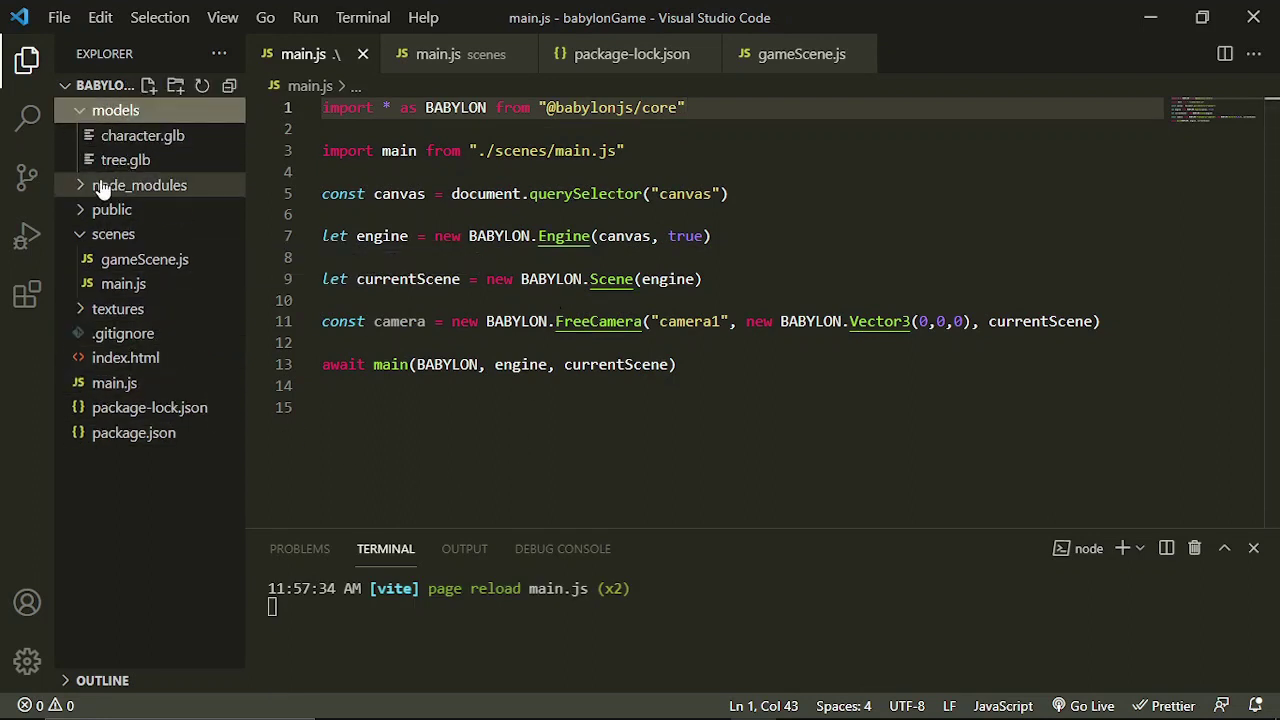
pyautogui.click(168, 262)
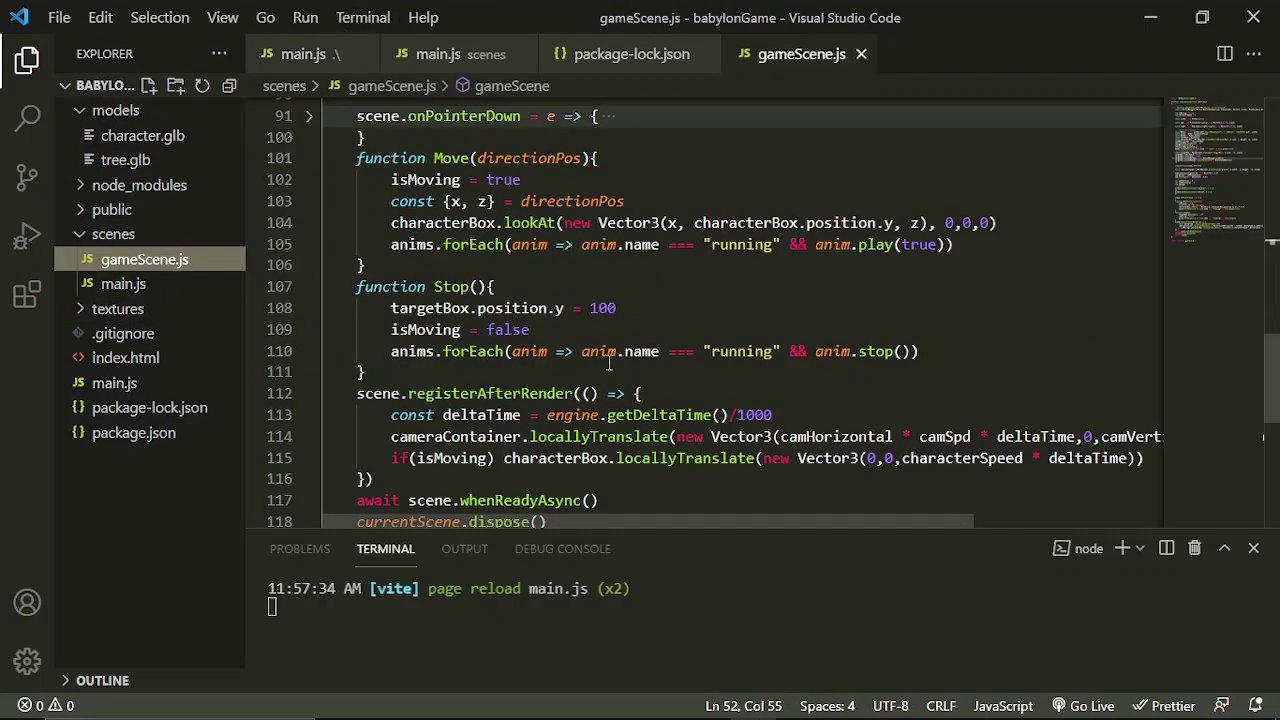
pyautogui.scroll(-2, 620, 380)
pyautogui.scroll(16, 640, 420)
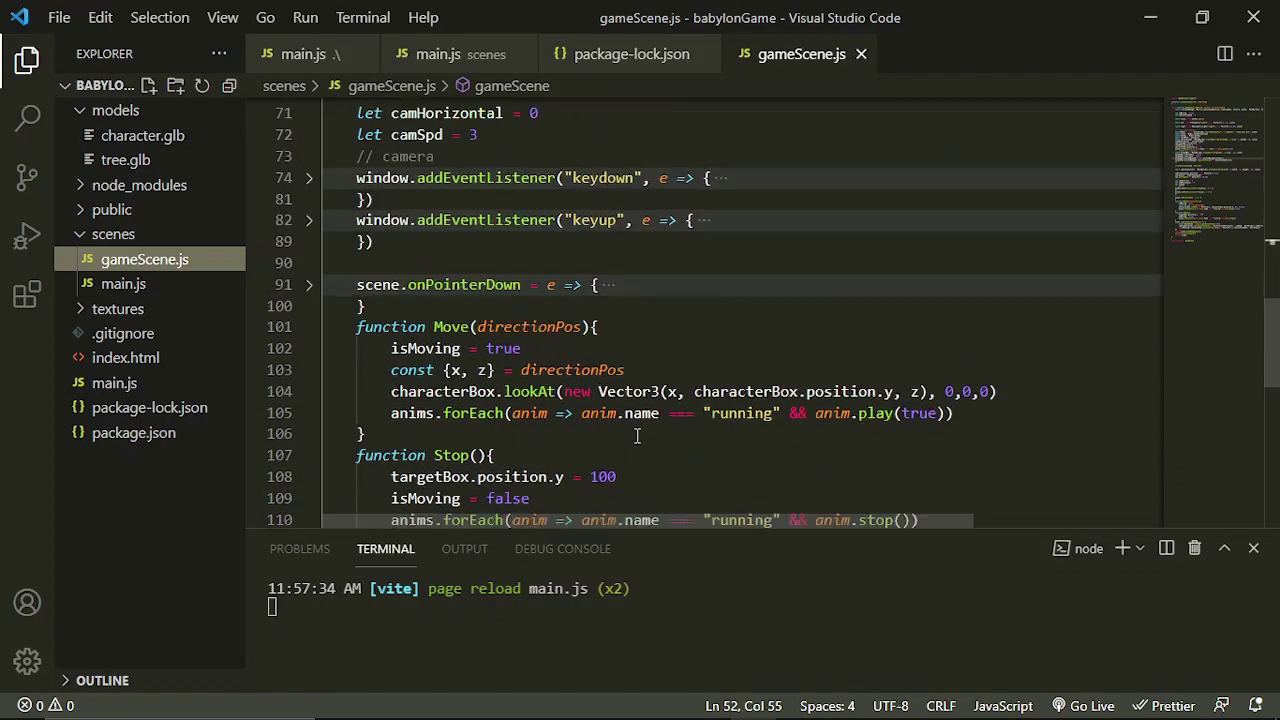
pyautogui.scroll(6, 636, 436)
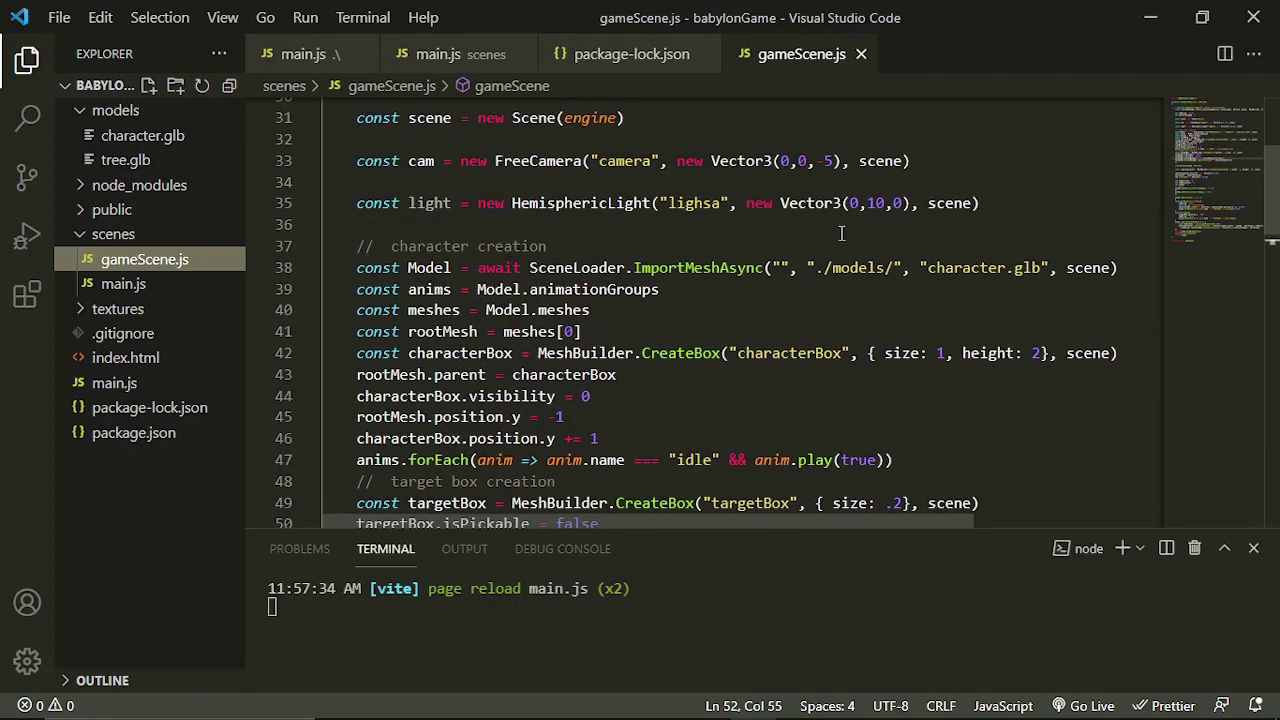
pyautogui.click(988, 202)
pyautogui.press('Return')
pyautogui.press('Return')
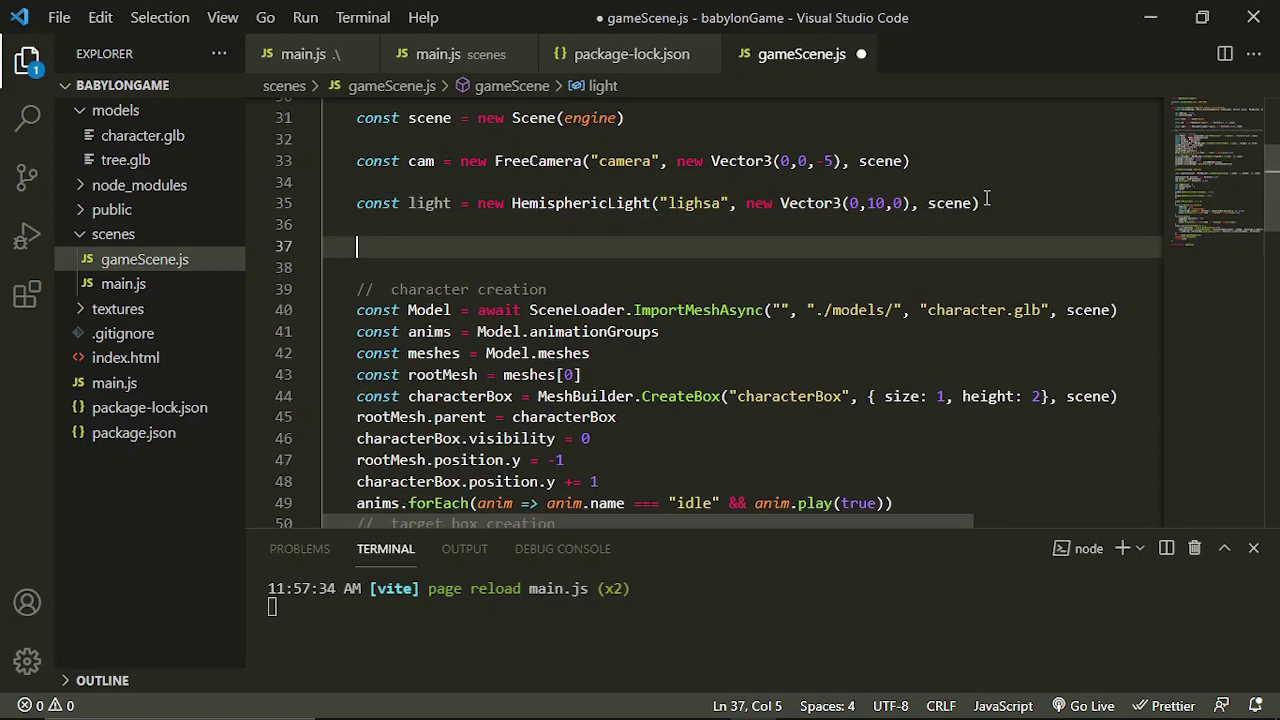
pyautogui.write('// import')
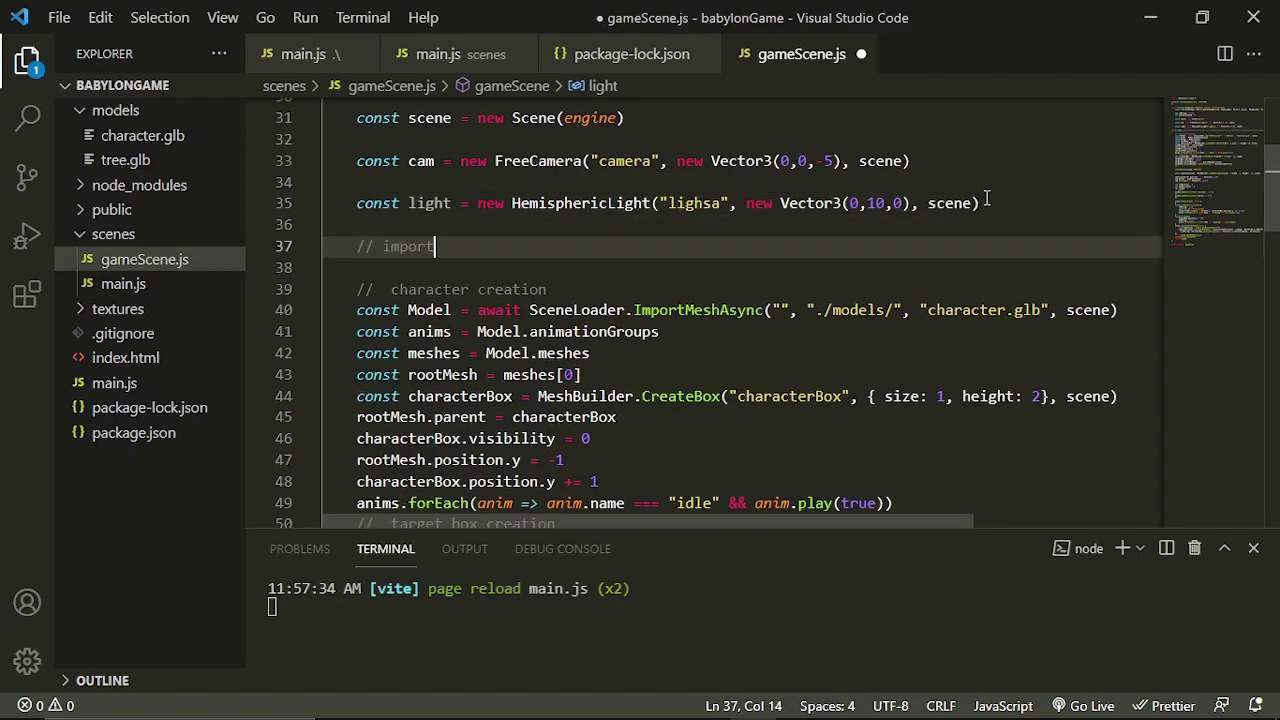
pyautogui.write(' Tree')
pyautogui.press('Return')
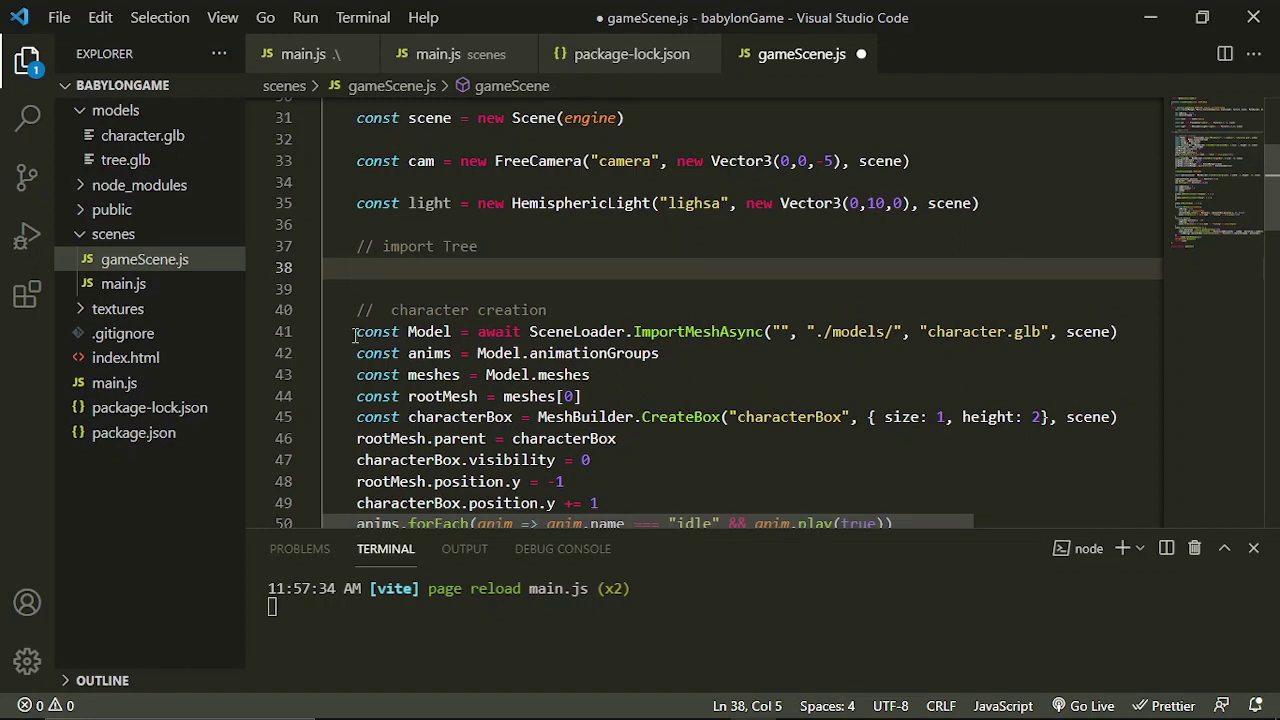
# Copy the character's ImportMeshAsync line onto the empty line below the "import Tree" comment
pyautogui.moveTo(355, 336); pyautogui.dragTo(1115, 333)
pyautogui.hotkey('ctrl', 'c')
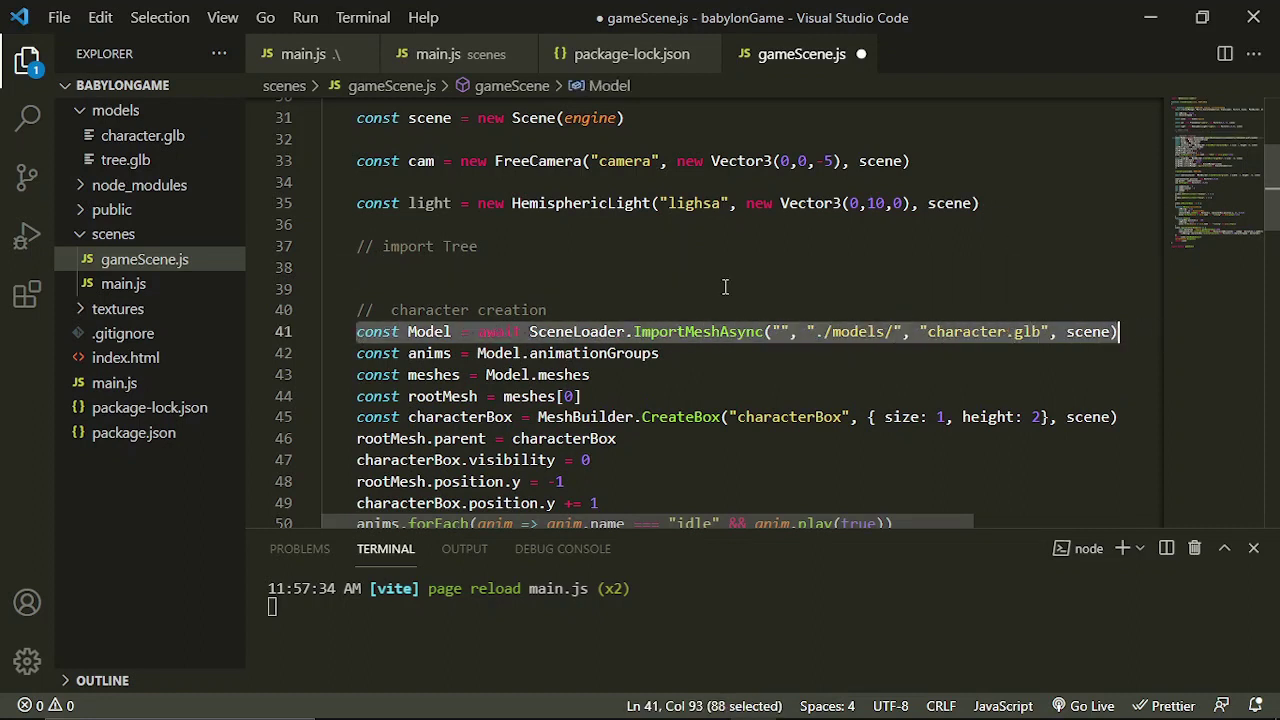
pyautogui.click(640, 267)
pyautogui.hotkey('ctrl', 'v')
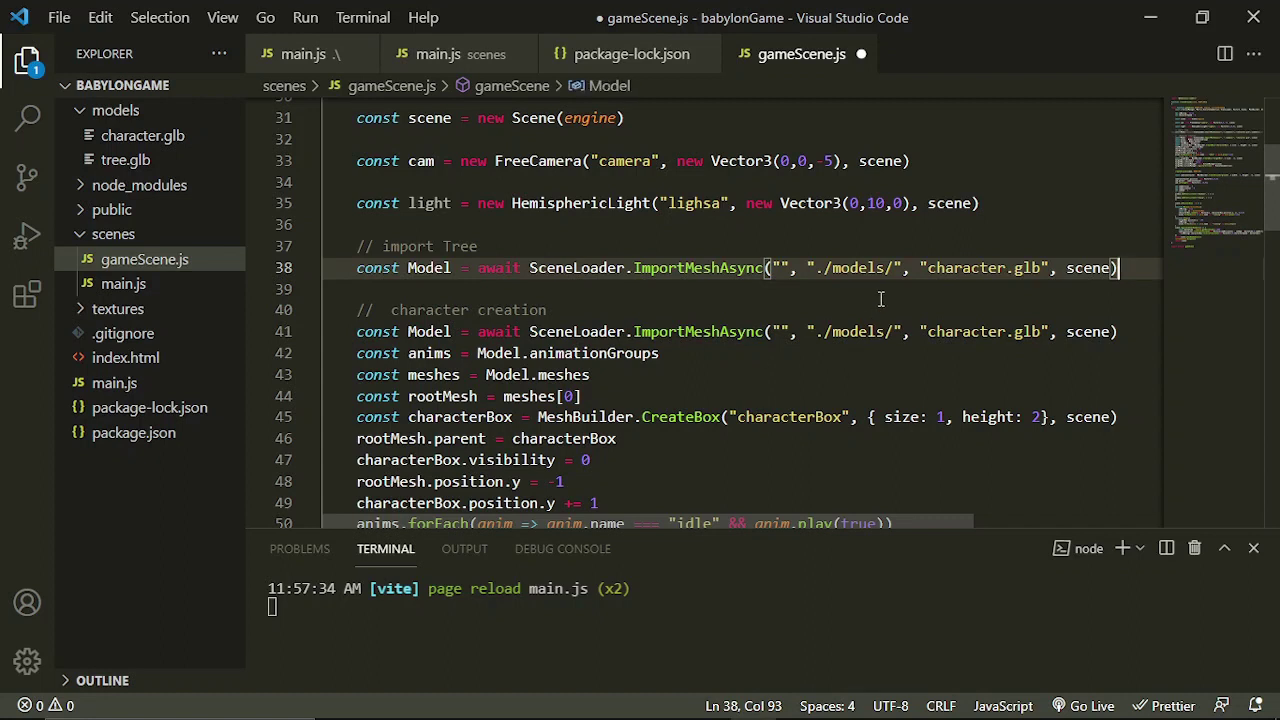
# Change the copied import line to load tree.glb into a constant named TreeMain, and save gameScene.js
pyautogui.doubleClick(965, 268)
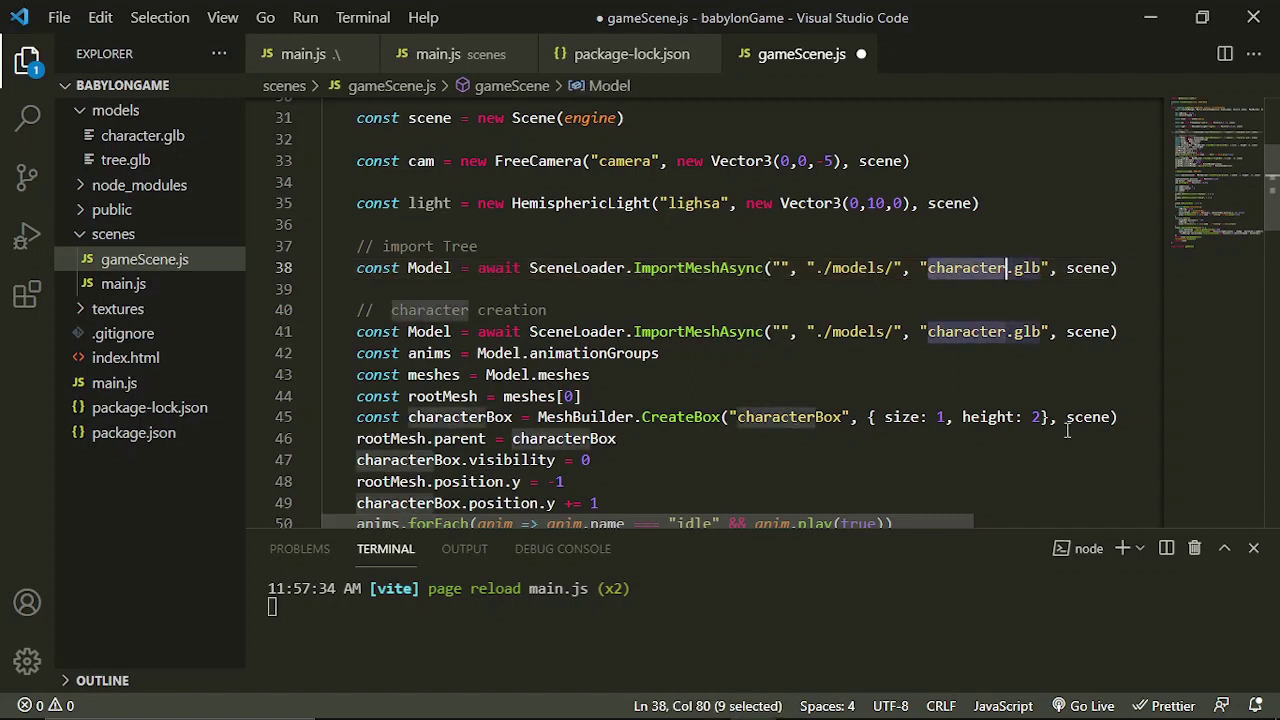
pyautogui.write('tree')
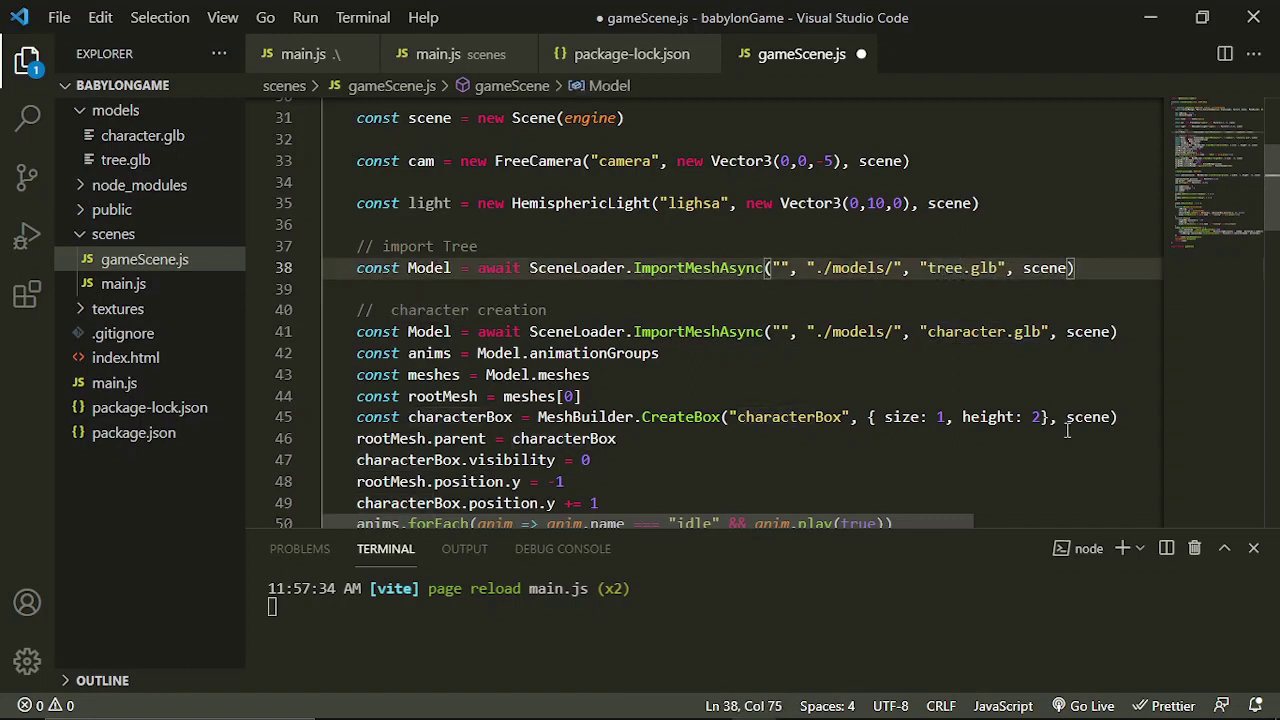
pyautogui.doubleClick(428, 268)
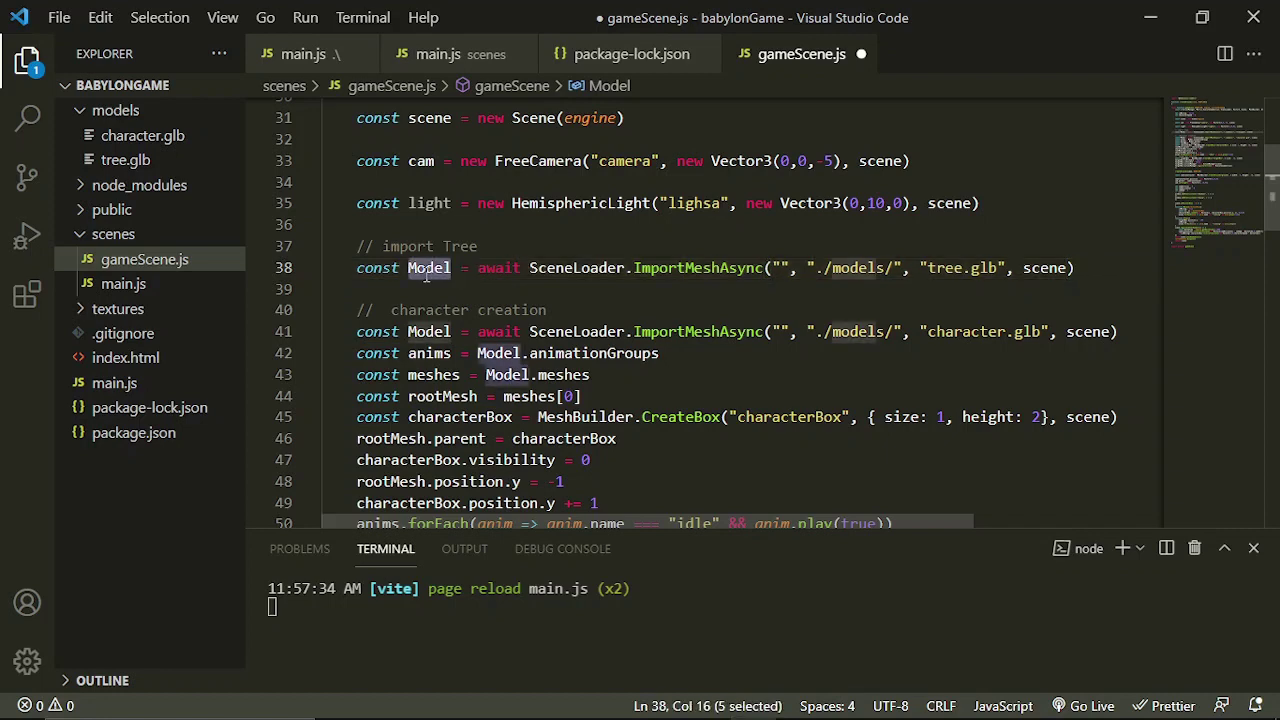
pyautogui.write('Tree')
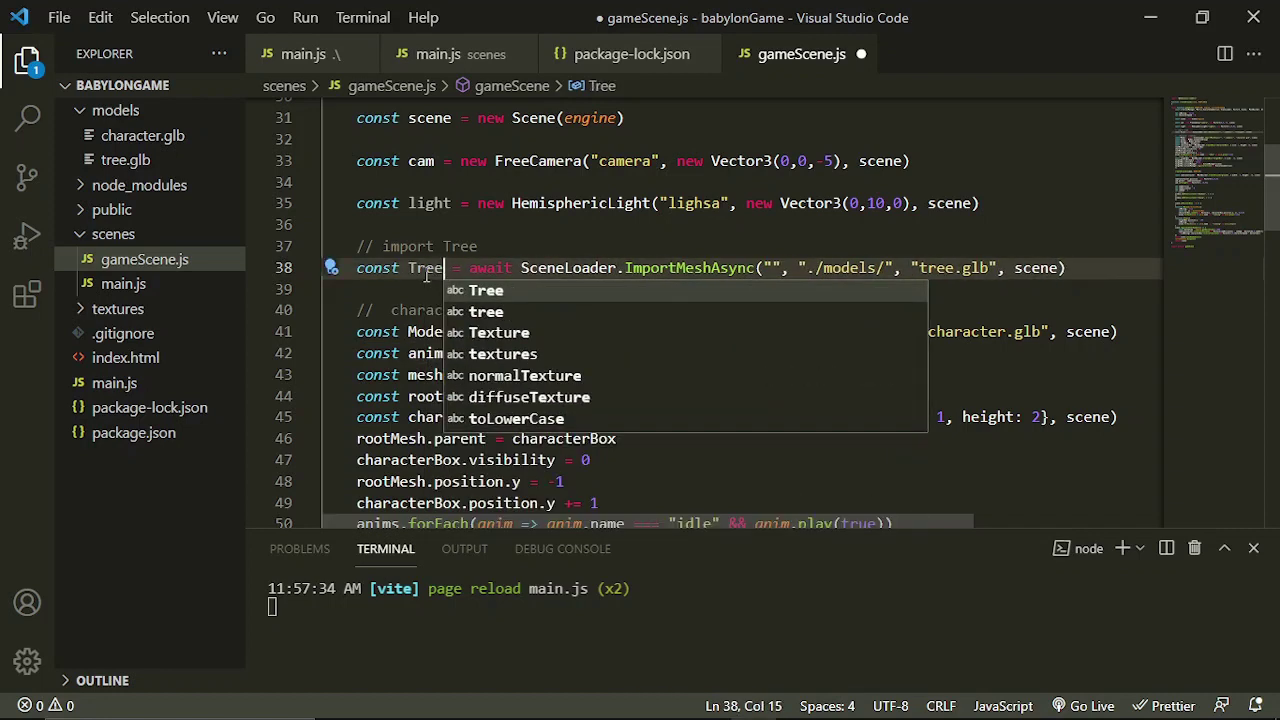
pyautogui.write('Main')
pyautogui.click(434, 309)
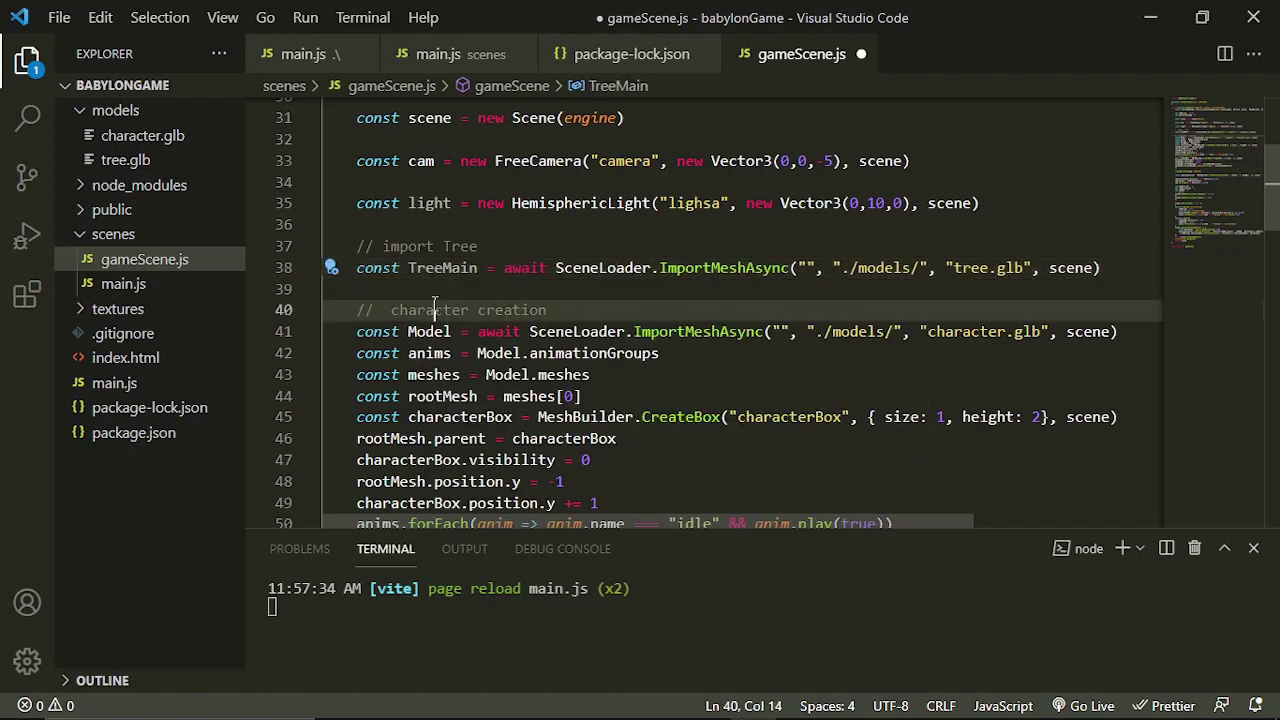
pyautogui.hotkey('ctrl', 's')
# Check the tree in the browser game, then switch to Blender and apply Shade Smooth to the tree
pyautogui.hotkey('alt', 'Tab')
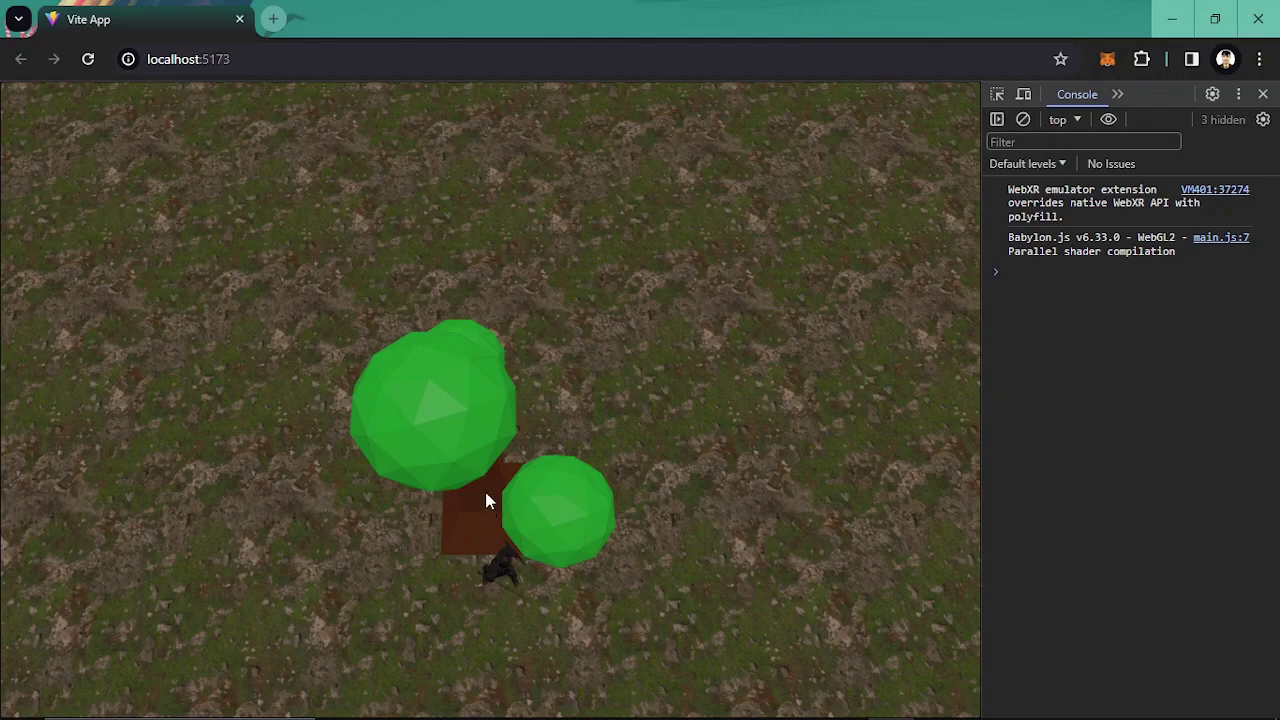
pyautogui.hotkey('alt', 'Tab')
pyautogui.press('Tab')
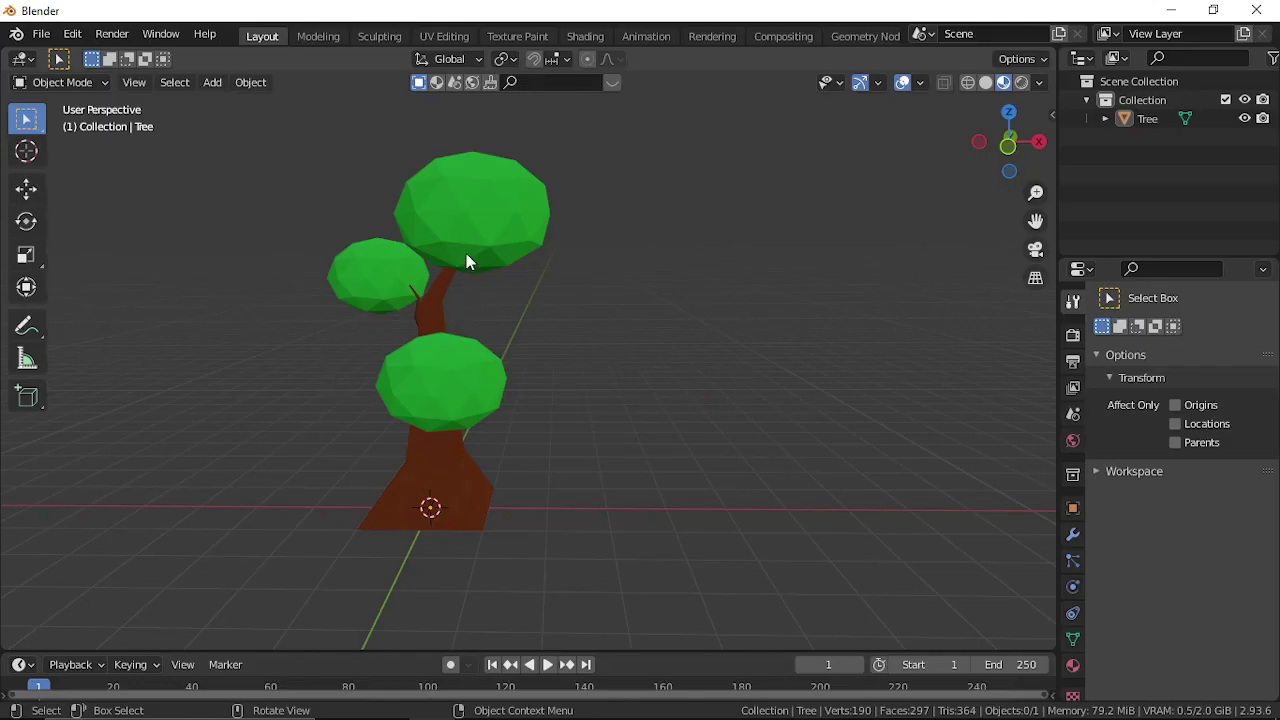
pyautogui.click(479, 219)
pyautogui.rightClick(497, 216)
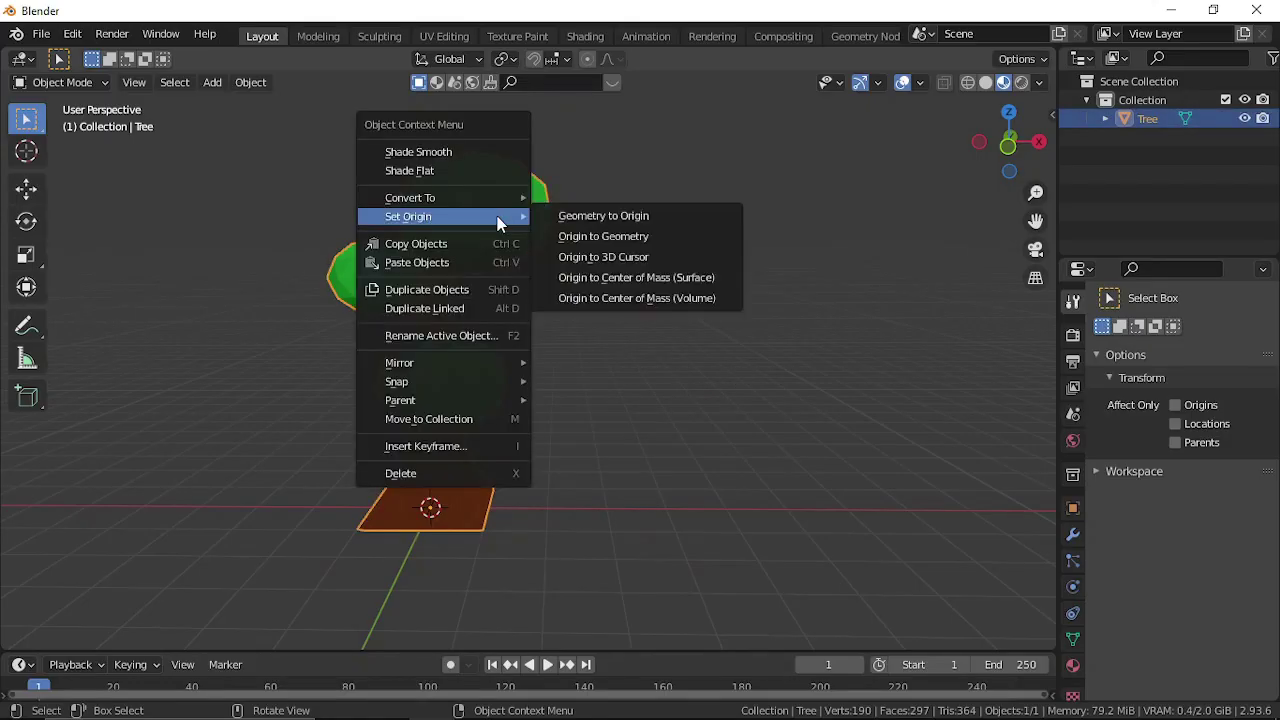
pyautogui.click(451, 154)
pyautogui.moveTo(614, 263); pyautogui.dragTo(417, 280, button='middle')
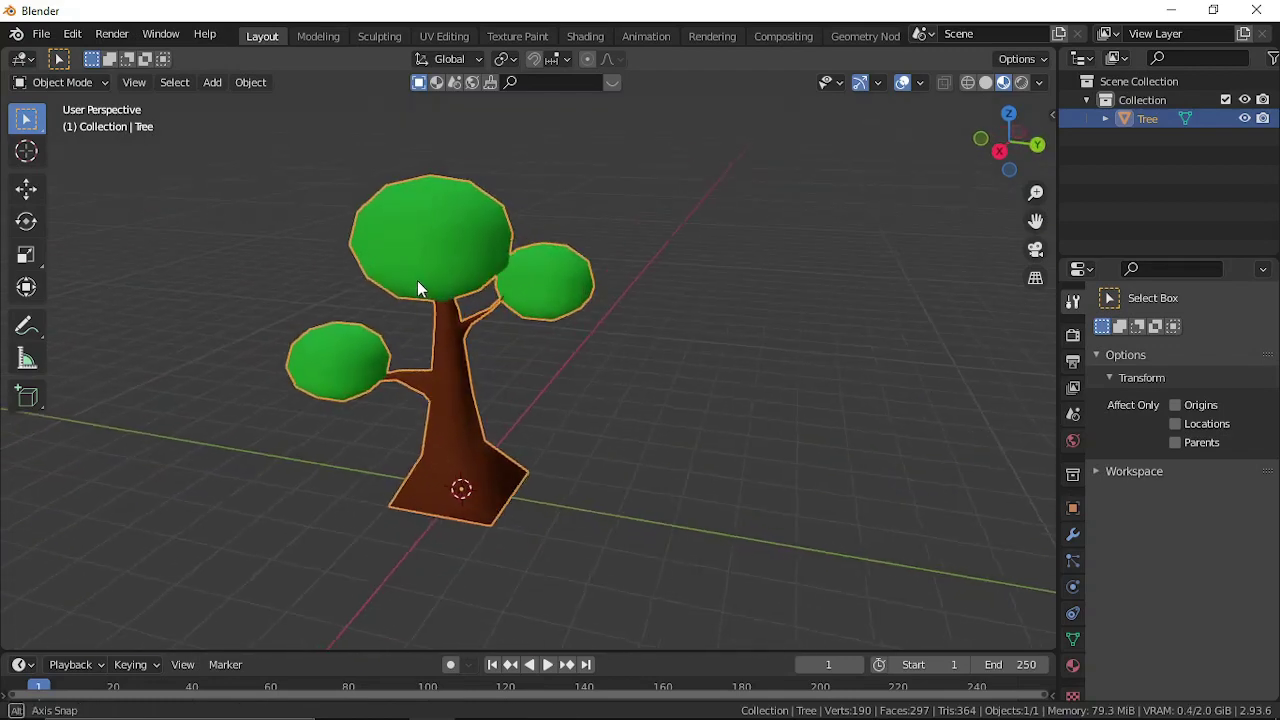
# Scale the tree down uniformly to about 0.65 and apply all its transforms
pyautogui.press('s')
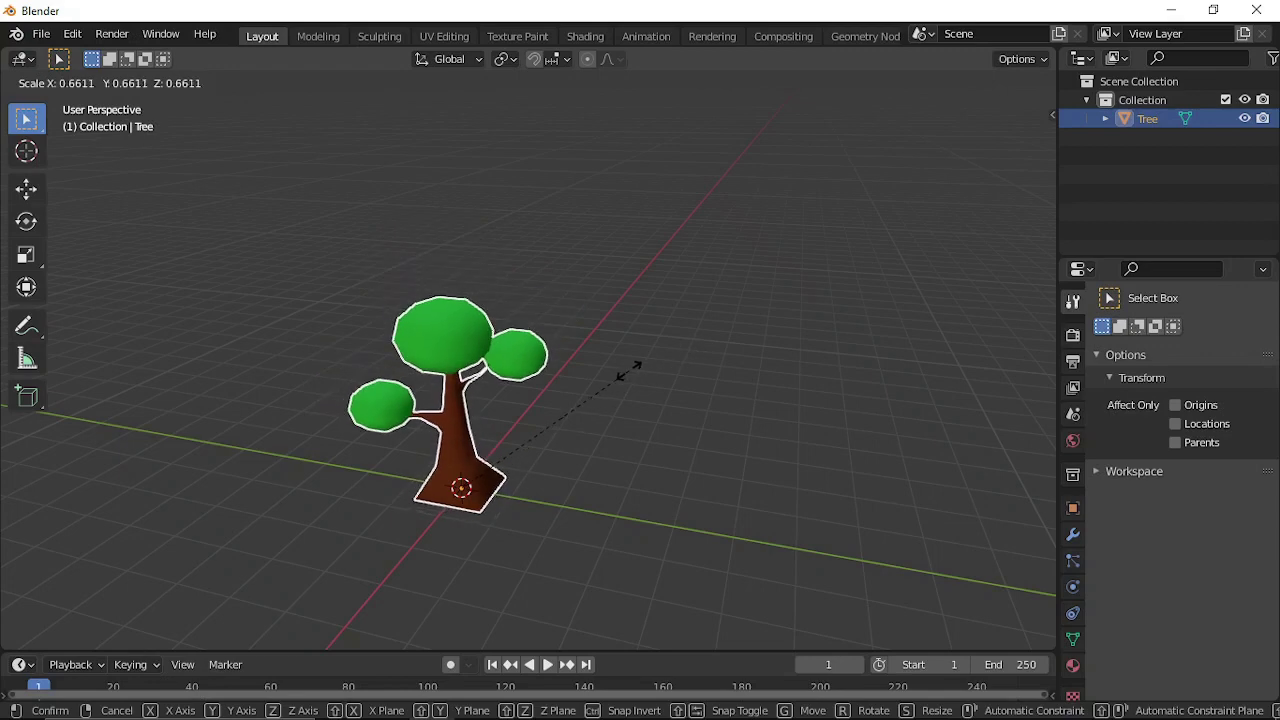
pyautogui.click(622, 374)
pyautogui.hotkey('ctrl', 'a')
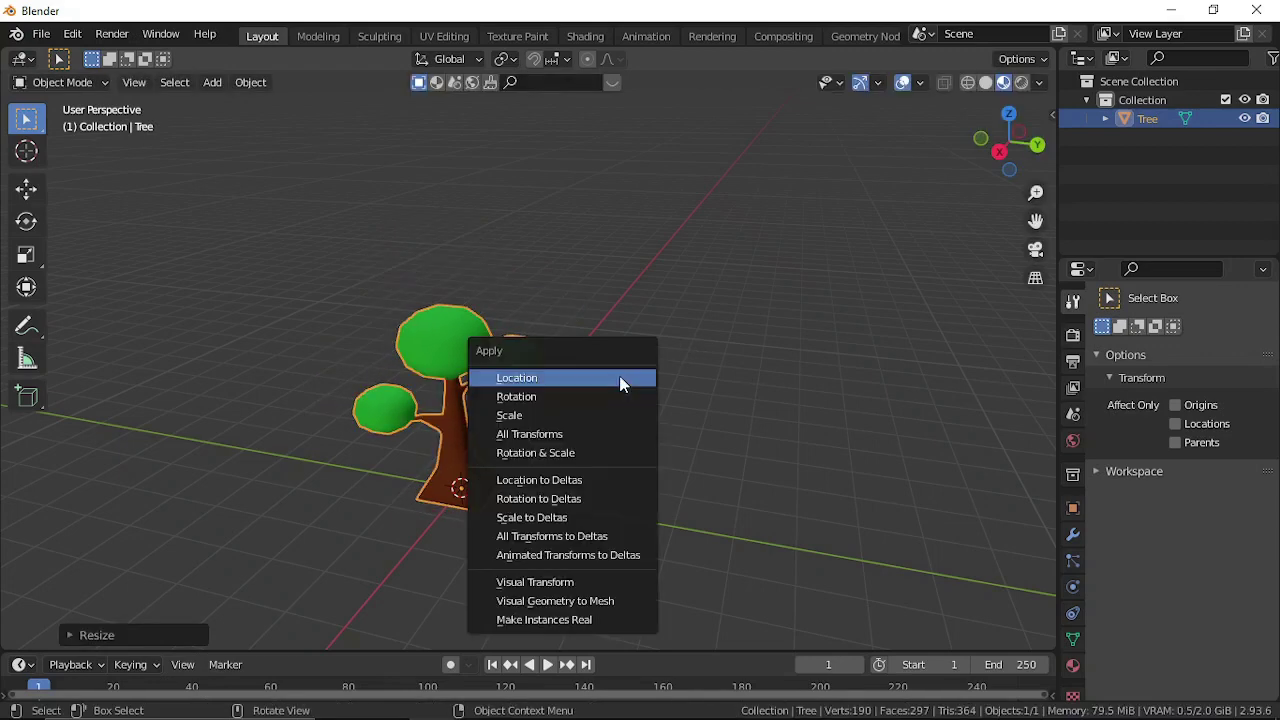
pyautogui.click(592, 434)
# Export the tree as glTF Binary over tree.glb in the models folder, and reload the game in the browser
pyautogui.click(41, 34)
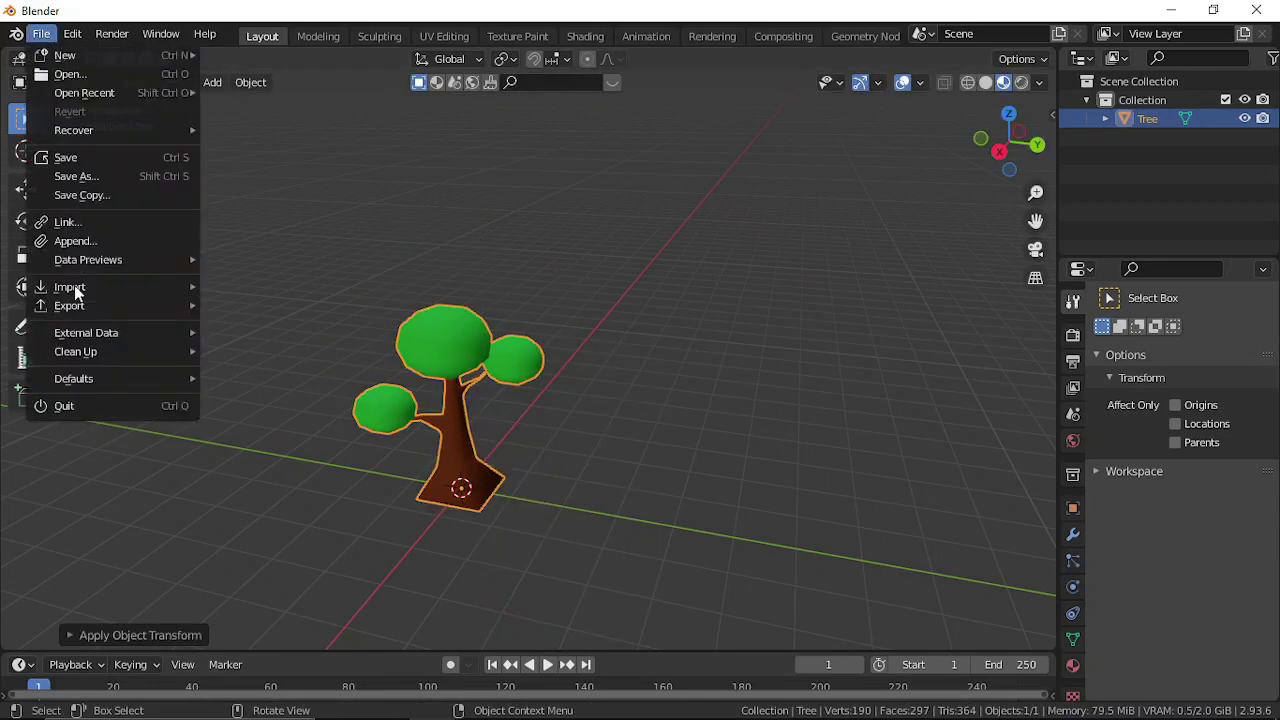
pyautogui.moveTo(94, 308)
pyautogui.click(270, 473)
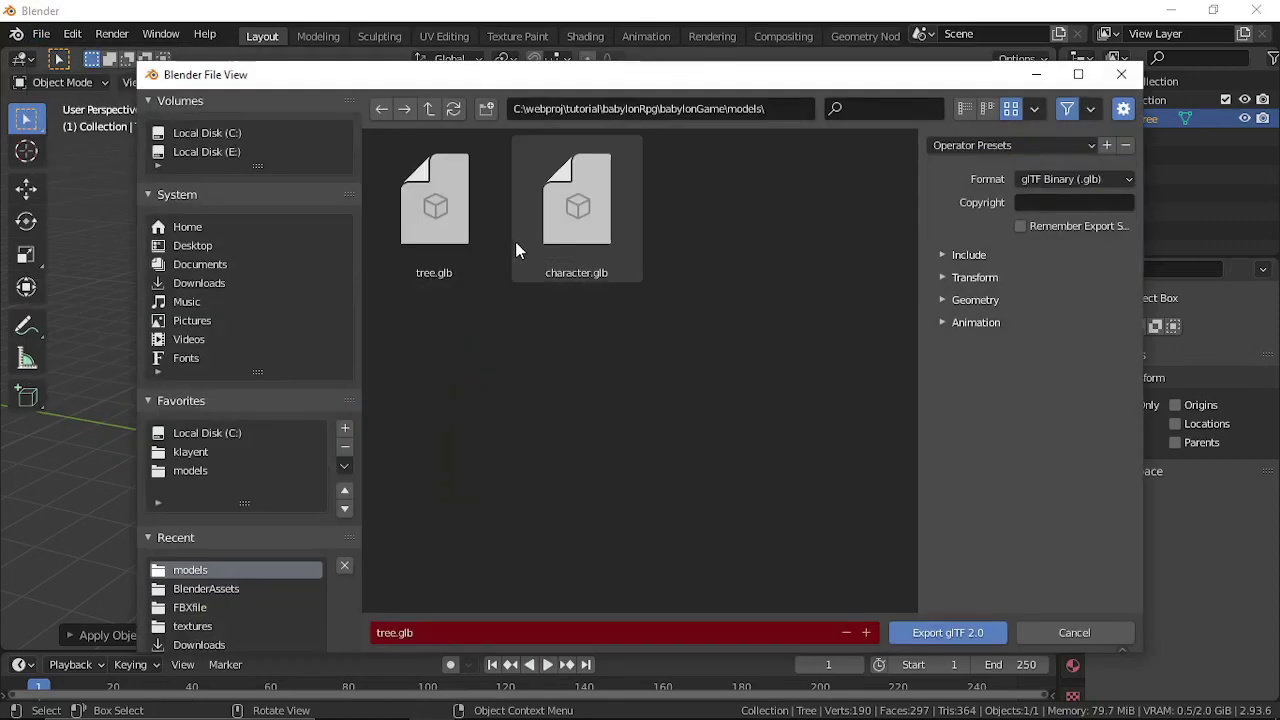
pyautogui.click(949, 631)
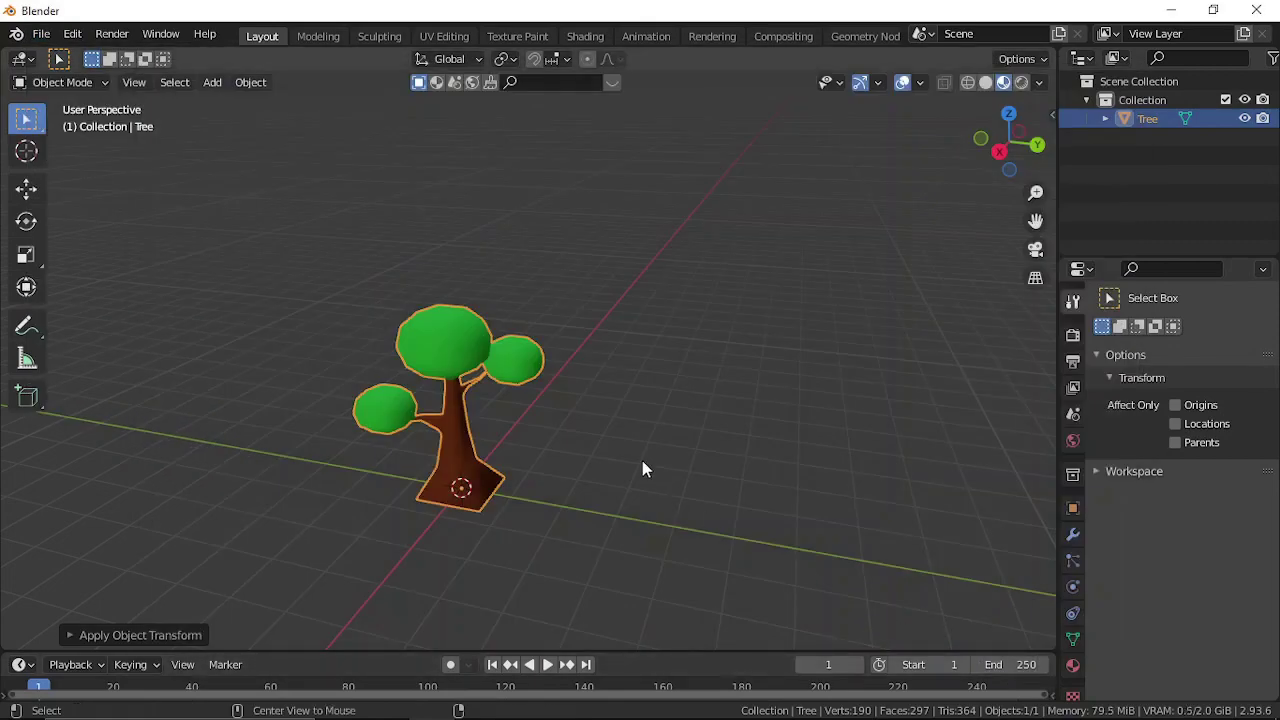
pyautogui.hotkey('alt', 'Tab')
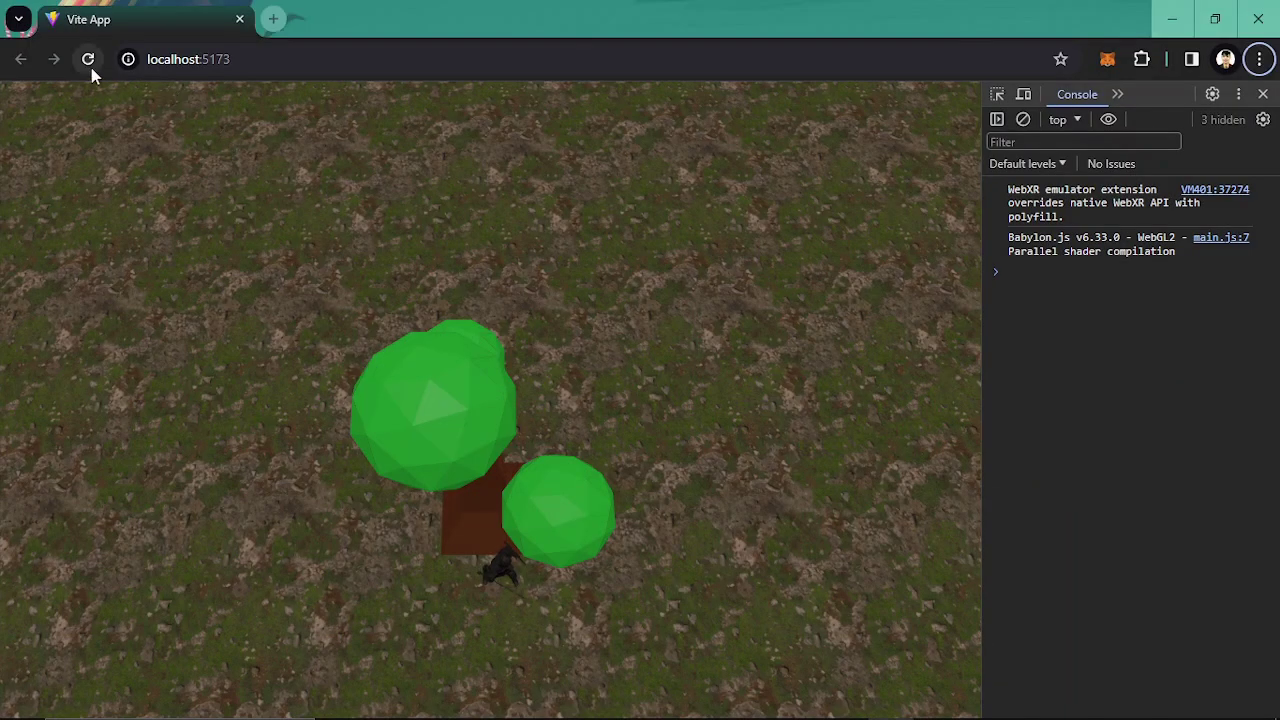
pyautogui.click(88, 59)
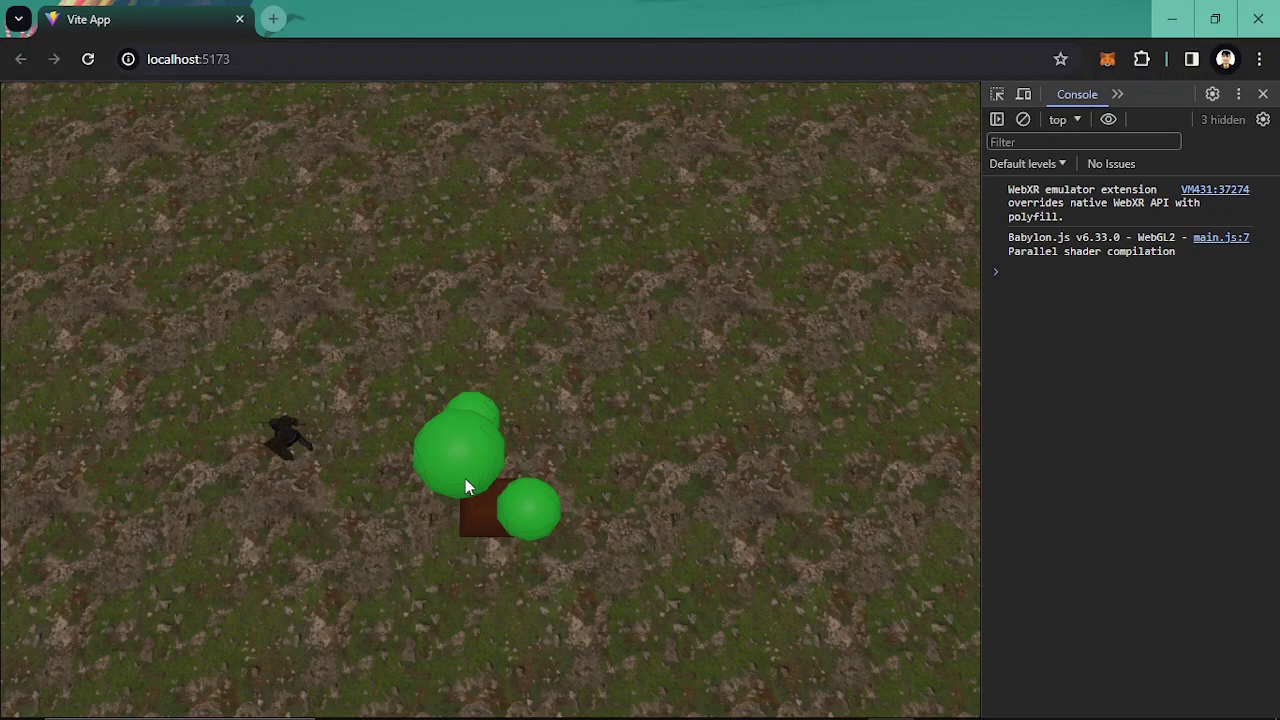
# Switch to Visual Studio Code and select the await keyword in the TreeMain import line of gameScene.js
pyautogui.hotkey('alt', 'Tab')
pyautogui.hotkey('alt', 'Tab')
pyautogui.hotkey('alt', 'Tab')
pyautogui.click(634, 383)
pyautogui.doubleClick(525, 268)
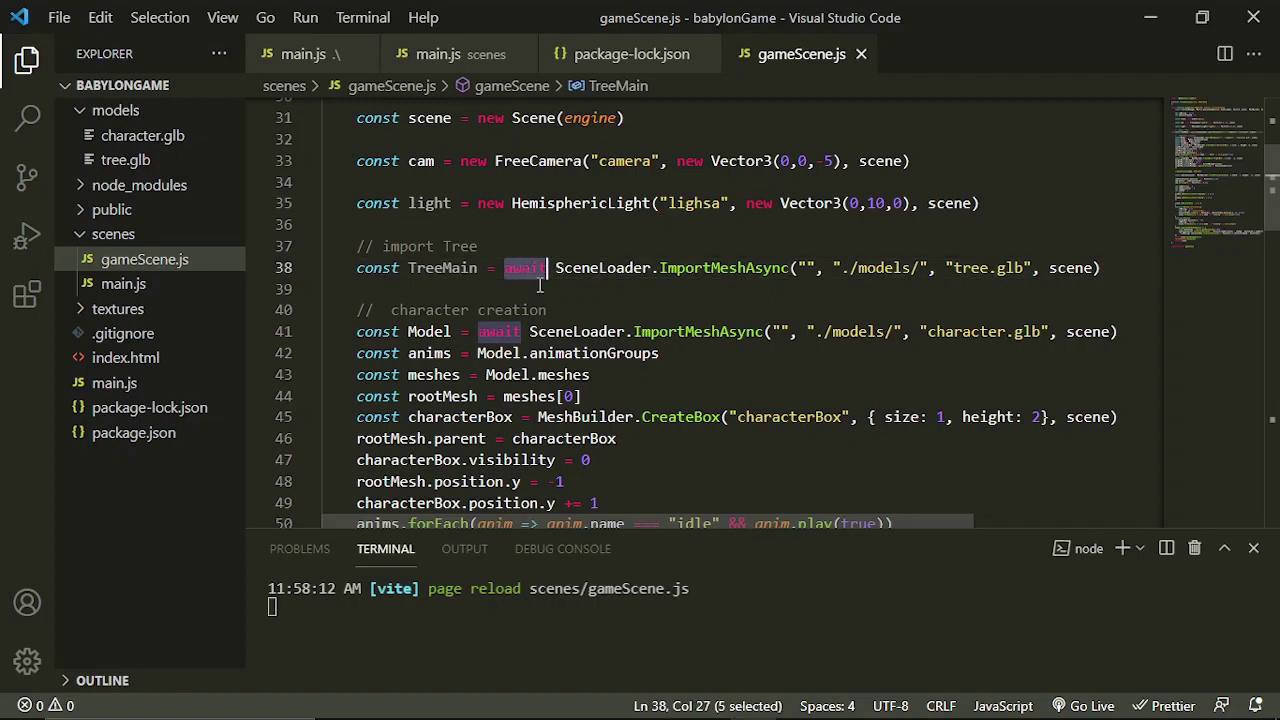
# Duplicate the TreeMain import line seven times directly below itself
pyautogui.click(1131, 280)
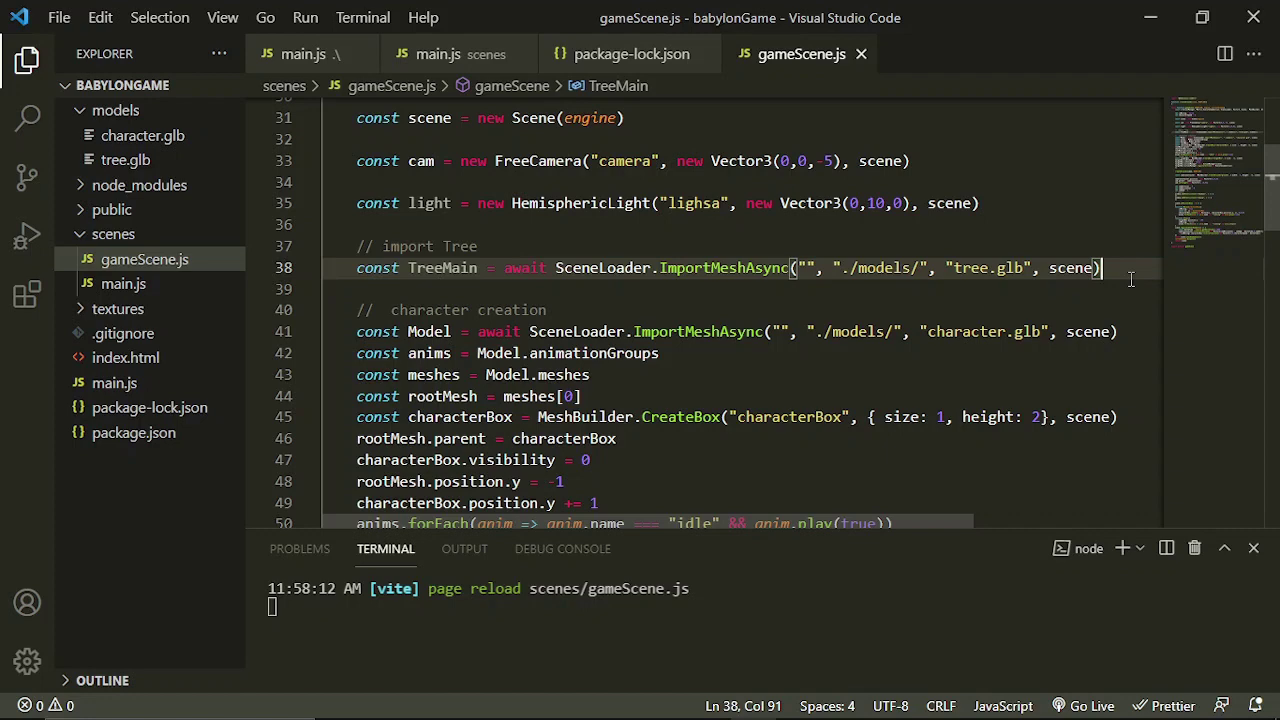
pyautogui.hotkey('shift', 'alt', 'Down')
pyautogui.hotkey('shift', 'alt', 'Down')
pyautogui.hotkey('shift', 'alt', 'Down')
pyautogui.hotkey('shift', 'alt', 'Down')
pyautogui.hotkey('shift', 'alt', 'Down')
pyautogui.hotkey('shift', 'alt', 'Down')
pyautogui.hotkey('shift', 'alt', 'Down')
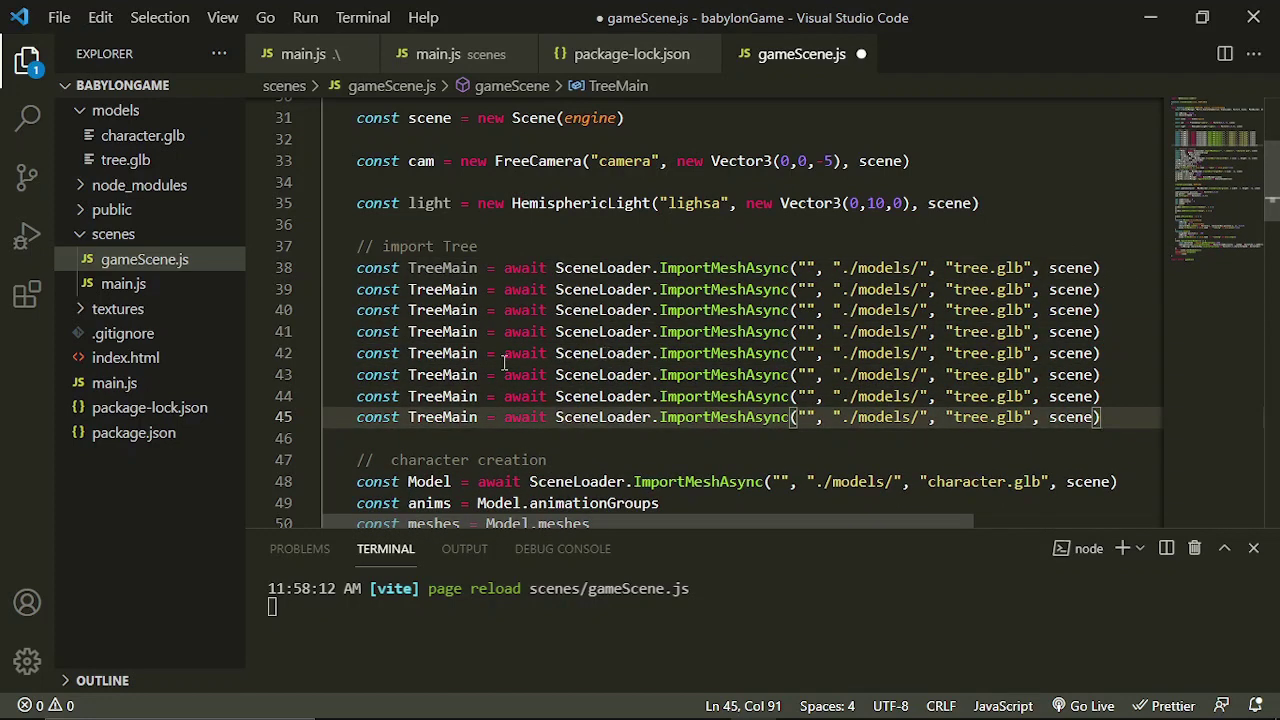
# Delete the seven duplicated TreeMain import lines, keeping only the original
pyautogui.keyDown('shift'); pyautogui.click(349, 289); pyautogui.keyUp('shift')
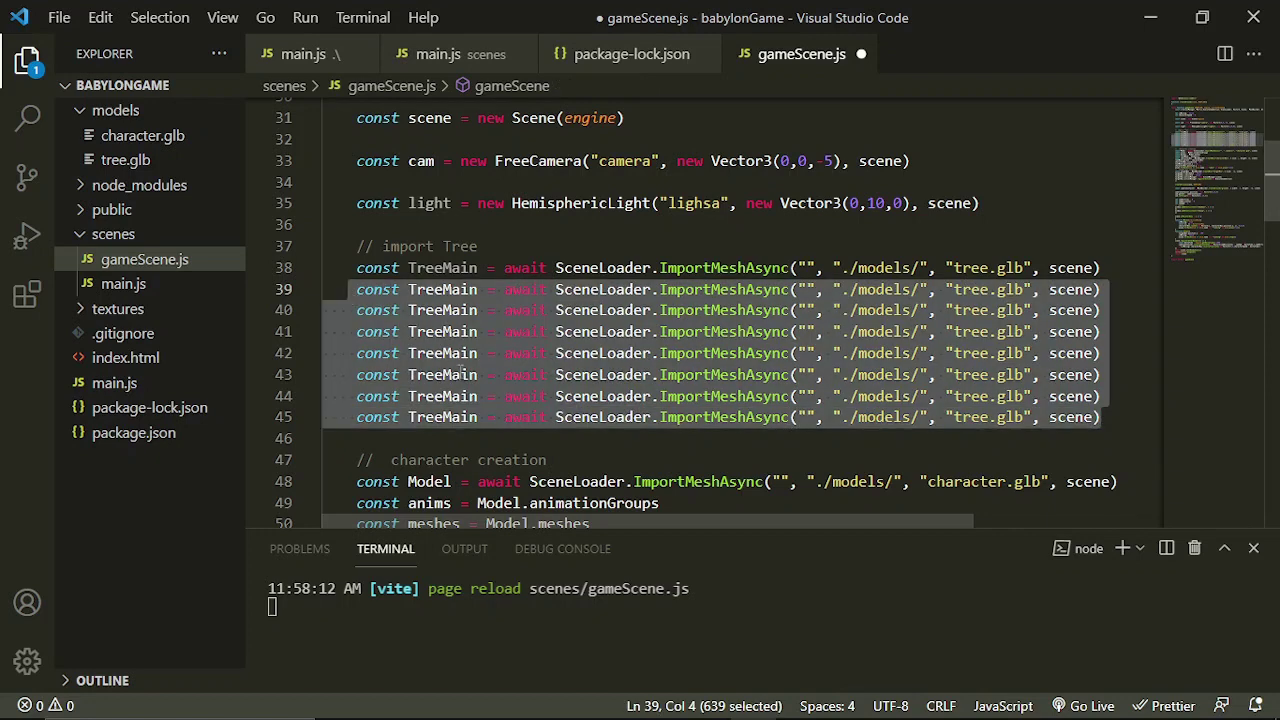
pyautogui.press('Delete')
pyautogui.press('BackSpace')
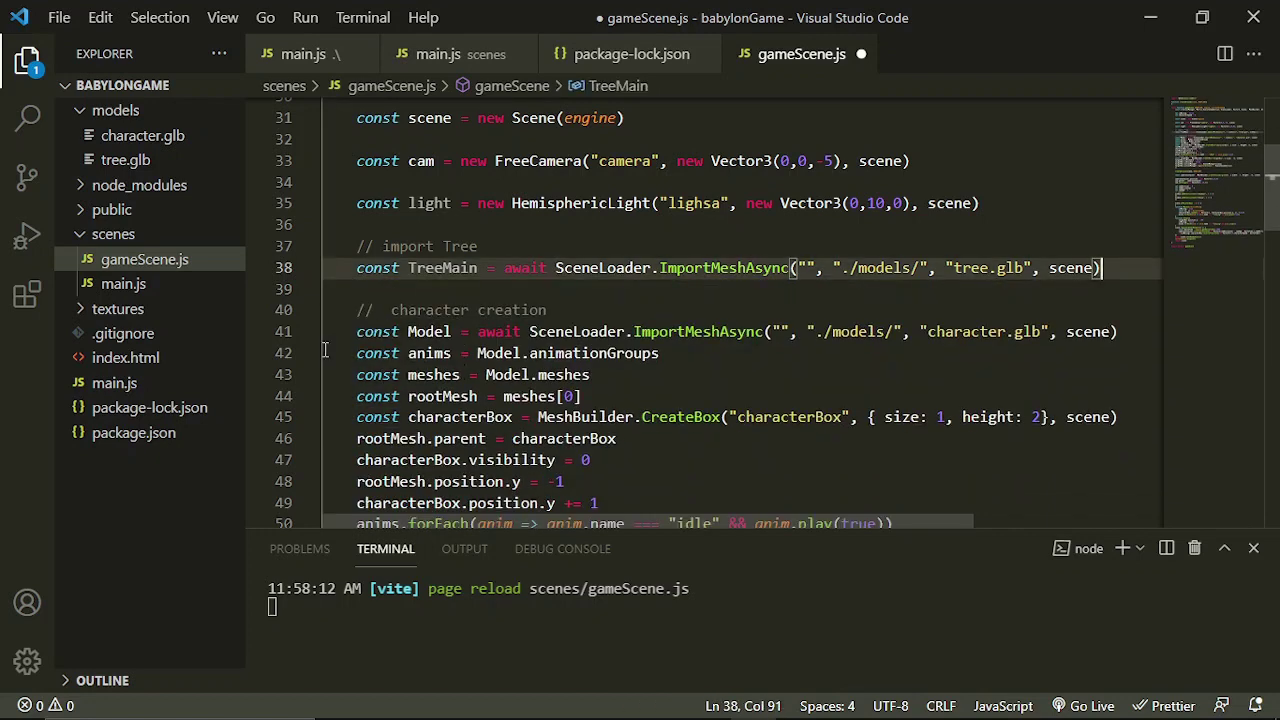
# Select the TreeMain variable name in the tree import line
pyautogui.click(449, 266)
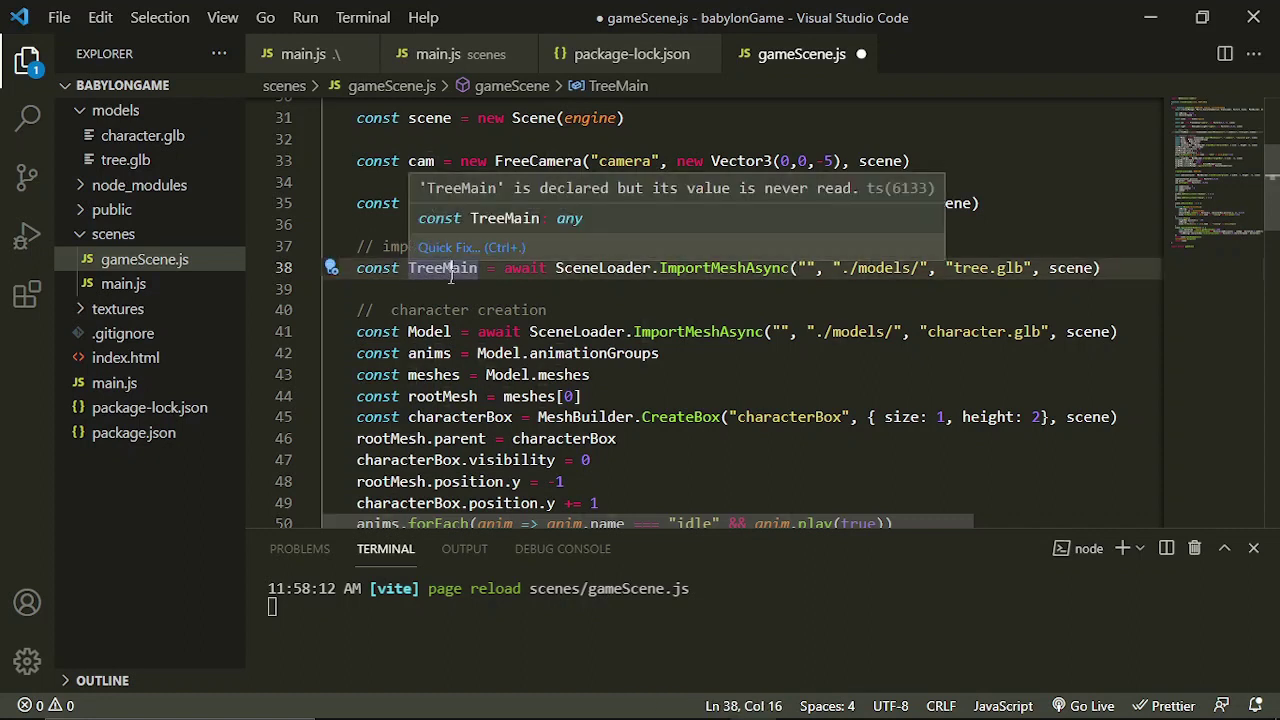
pyautogui.doubleClick(450, 278)
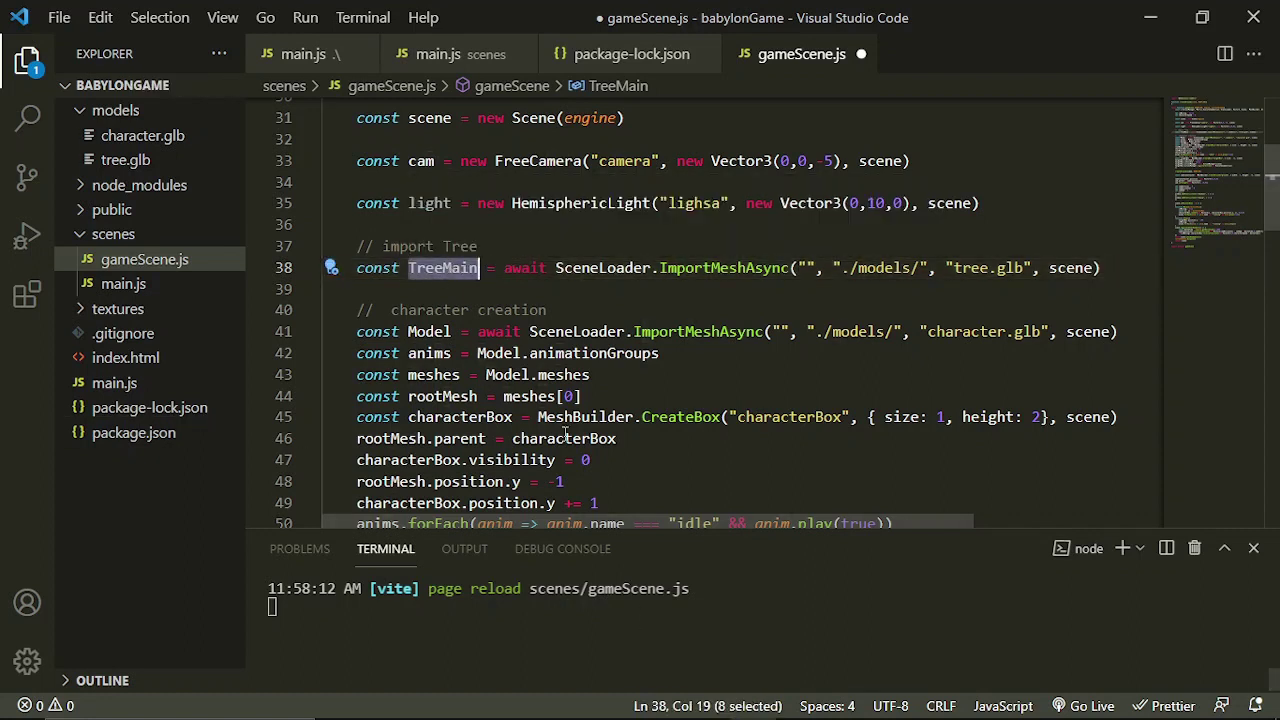